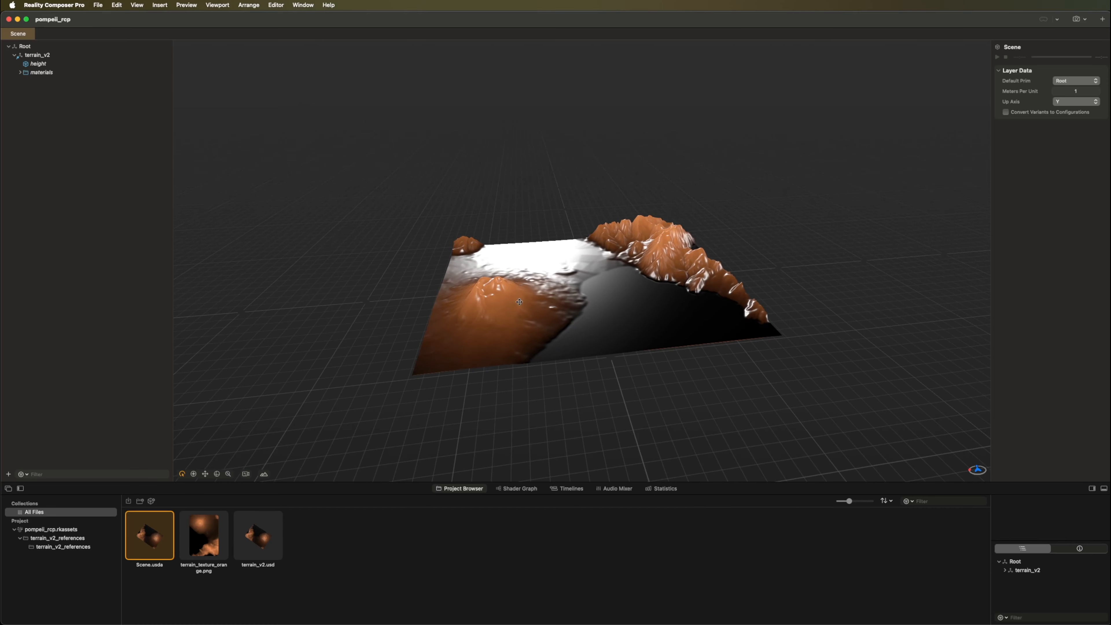
{"action": "left_click_drag", "start_coordinate": [603, 312], "coordinate": [615, 313]}
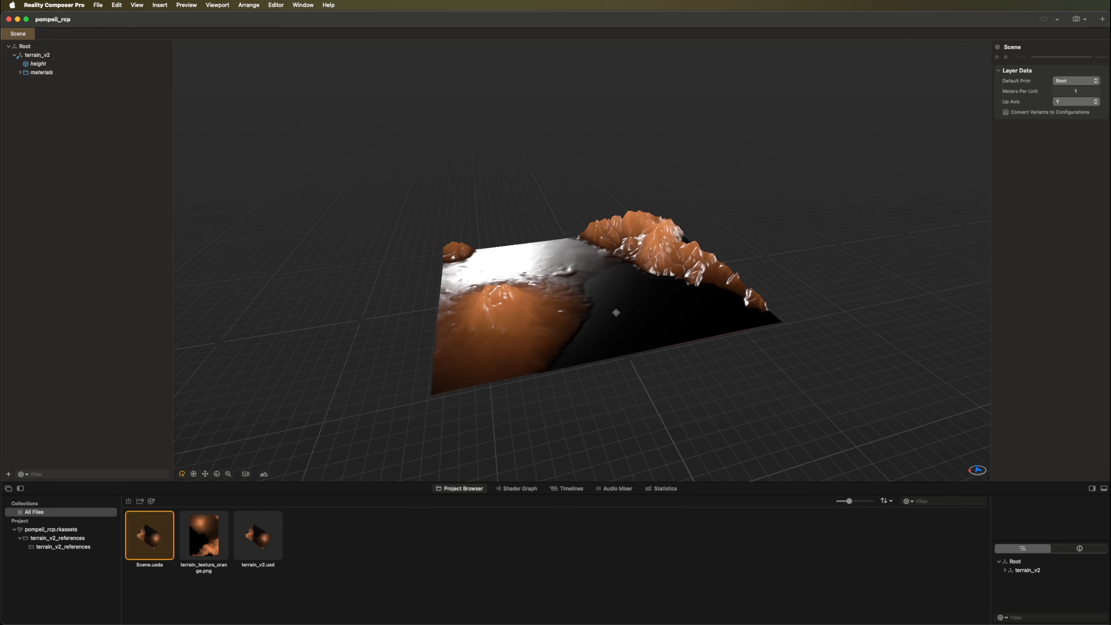
{"action": "left_click_drag", "start_coordinate": [520, 329], "coordinate": [541, 299]}
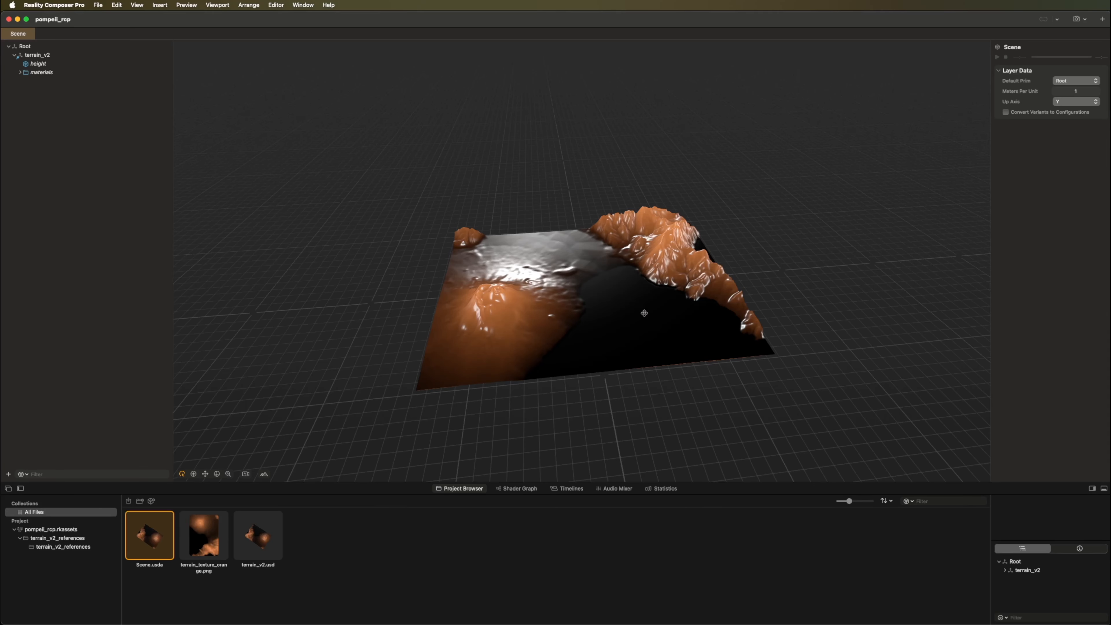
{"action": "left_click_drag", "start_coordinate": [670, 317], "coordinate": [678, 296]}
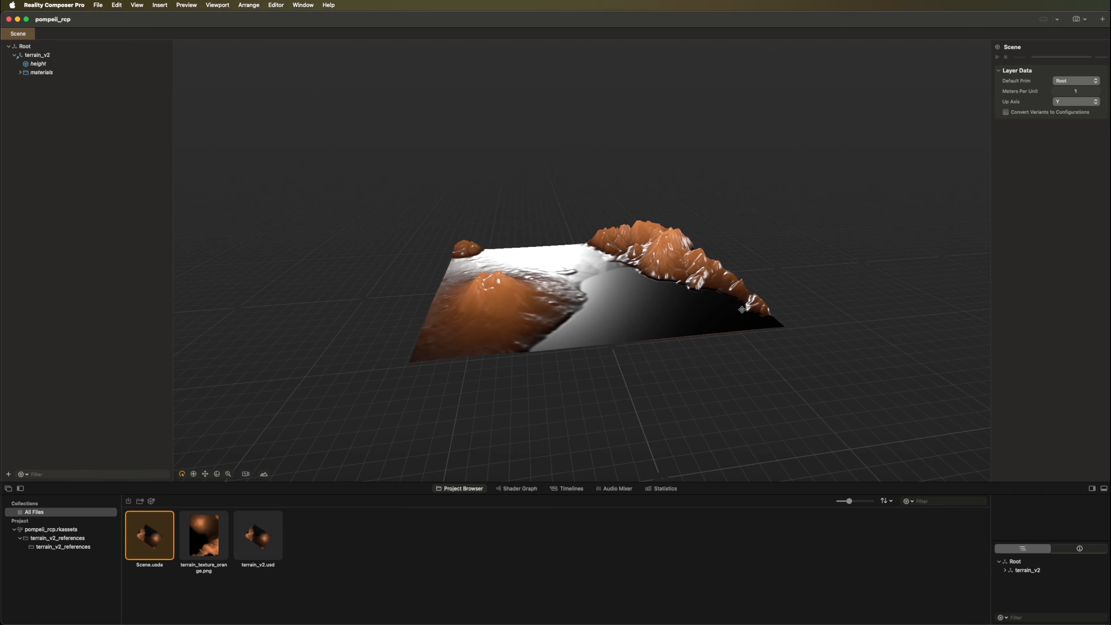
Switch to Chrome, examine the TINITALY tile map of Italy, and check the download of tile w45095_s10 without saving it
{"action": "key", "text": "super+Tab"}
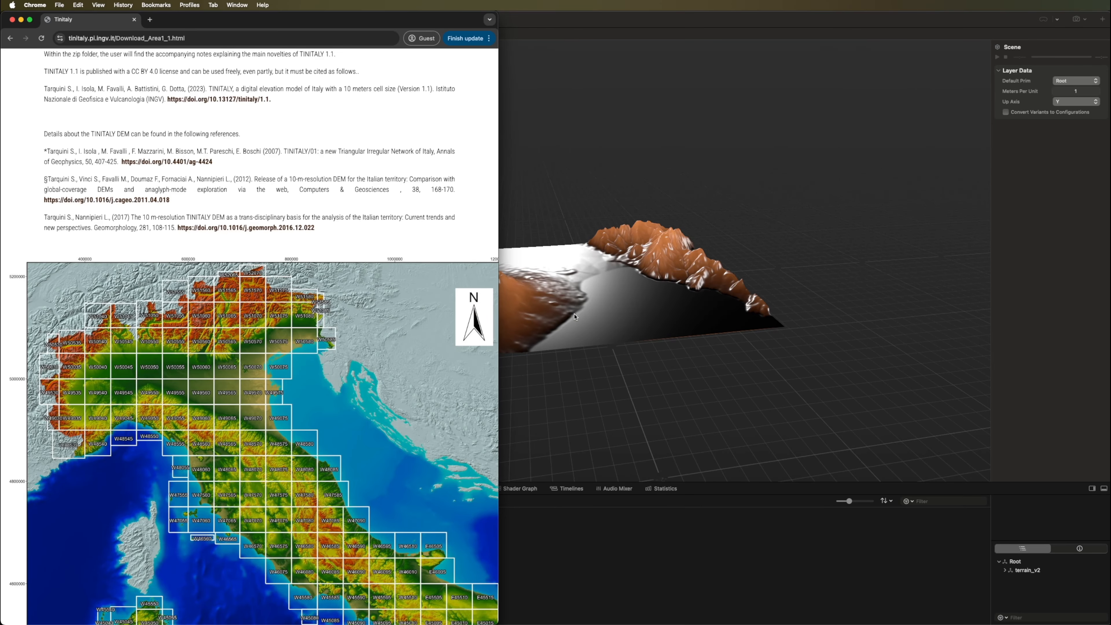
{"action": "scroll", "coordinate": [355, 310], "scroll_direction": "up", "scroll_amount": 3}
{"action": "scroll", "coordinate": [212, 261], "scroll_direction": "down", "scroll_amount": 5}
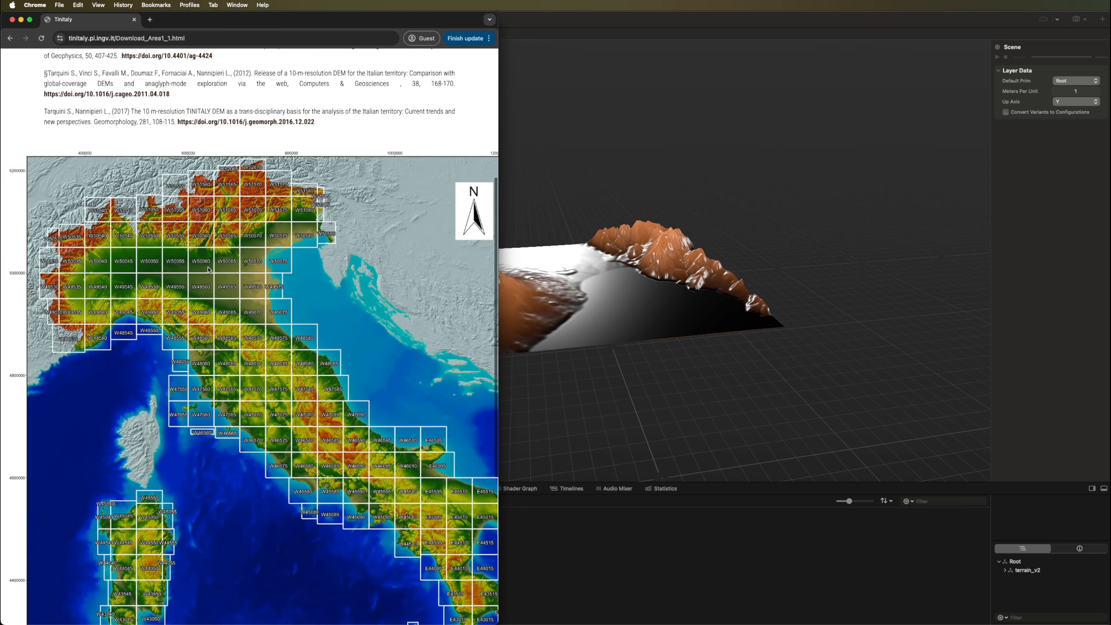
{"action": "scroll", "coordinate": [208, 269], "scroll_direction": "down", "scroll_amount": 5}
{"action": "scroll", "coordinate": [268, 292], "scroll_direction": "up", "scroll_amount": 10}
{"action": "scroll", "coordinate": [301, 386], "scroll_direction": "down", "scroll_amount": 8}
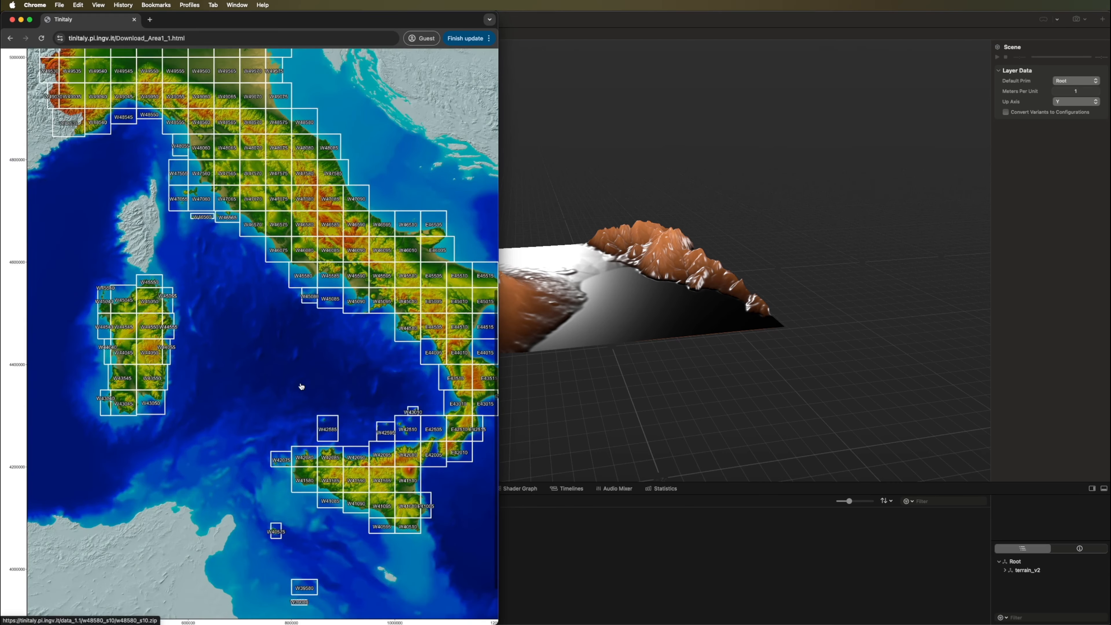
{"action": "scroll", "coordinate": [301, 386], "scroll_direction": "up", "scroll_amount": 1}
{"action": "left_click", "coordinate": [382, 305]}
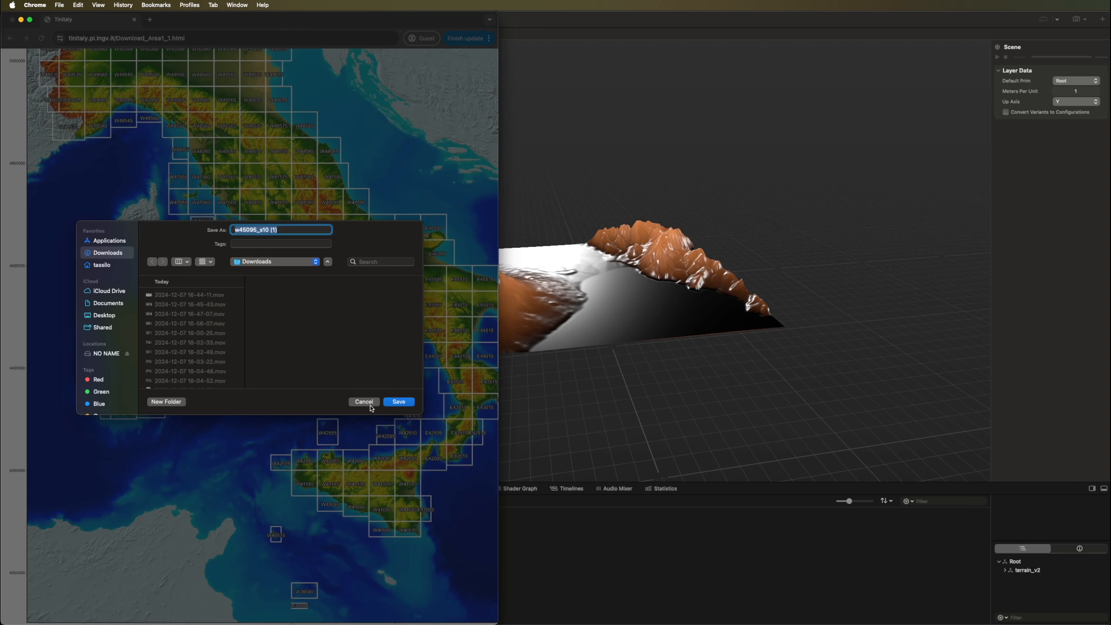
{"action": "left_click", "coordinate": [364, 402]}
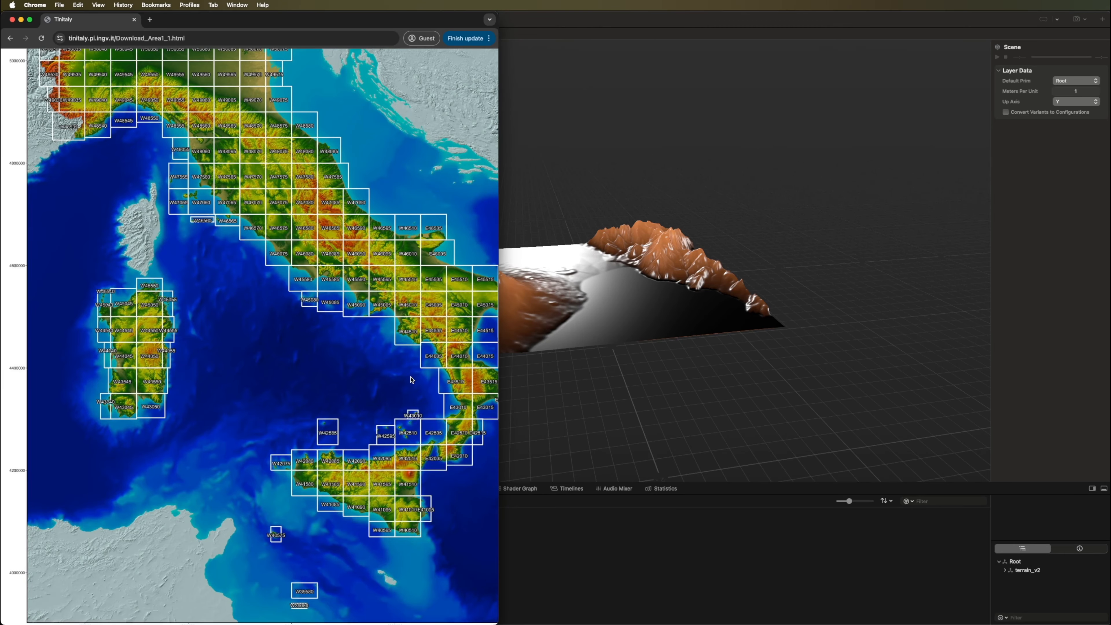
Switch to Finder and open the map_data folder inside pompeii_new
{"action": "key", "text": "super+Tab"}
{"action": "key", "text": "super+Tab"}
{"action": "key", "text": "super+Tab"}
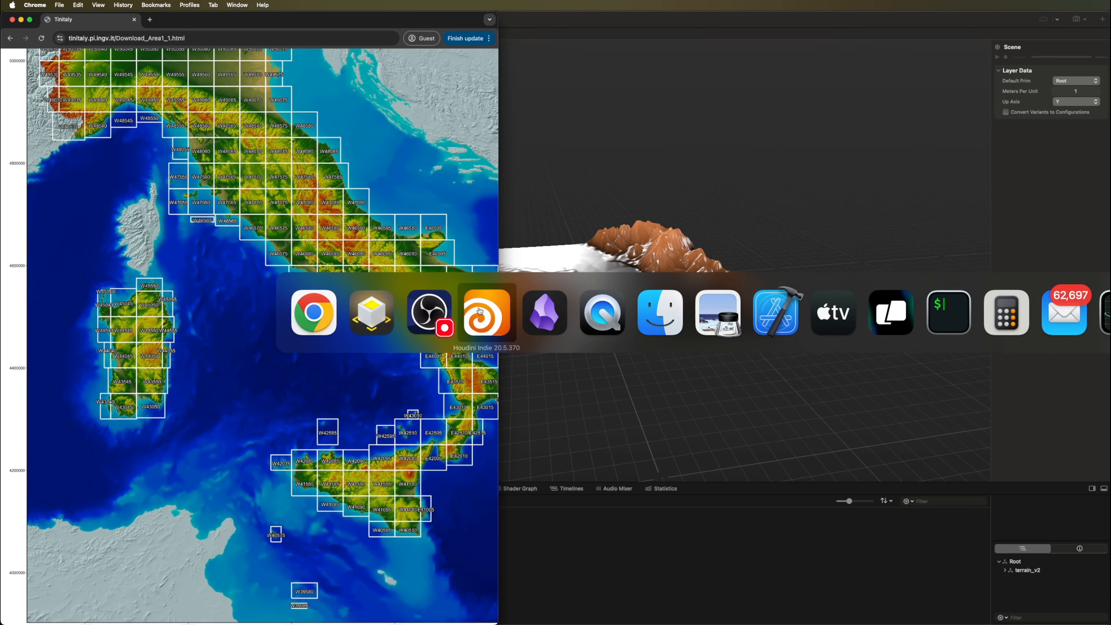
{"action": "key", "text": "super+Tab"}
{"action": "key", "text": "super+Tab"}
{"action": "key", "text": "super+Tab"}
{"action": "key", "text": "super+Tab"}
{"action": "key", "text": "super+Tab"}
{"action": "key", "text": "super+Tab"}
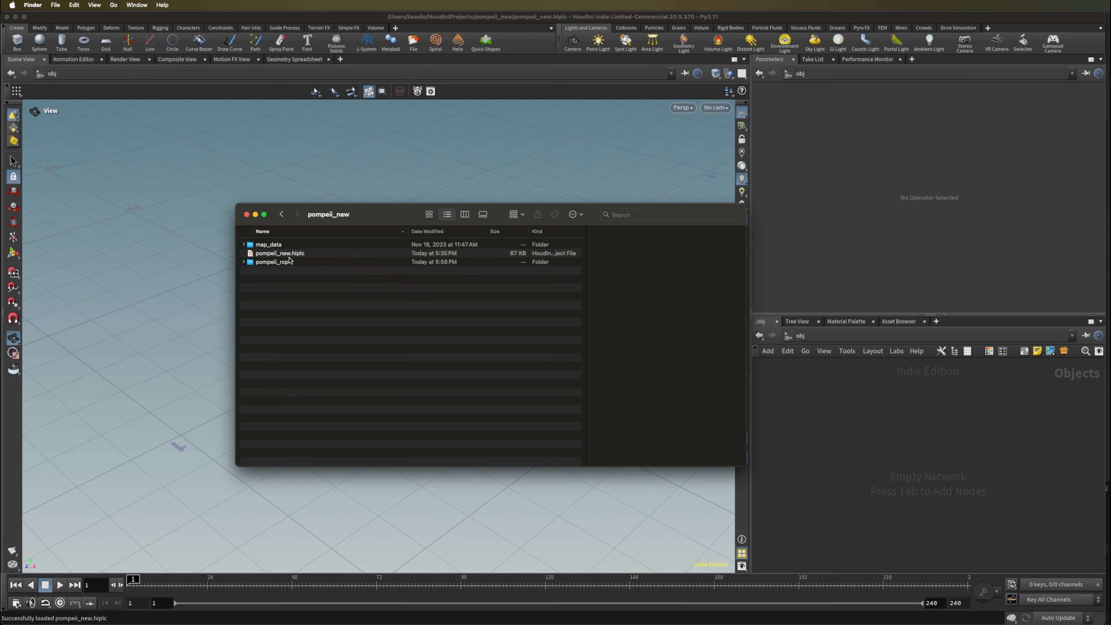
{"action": "double_click", "coordinate": [268, 244]}
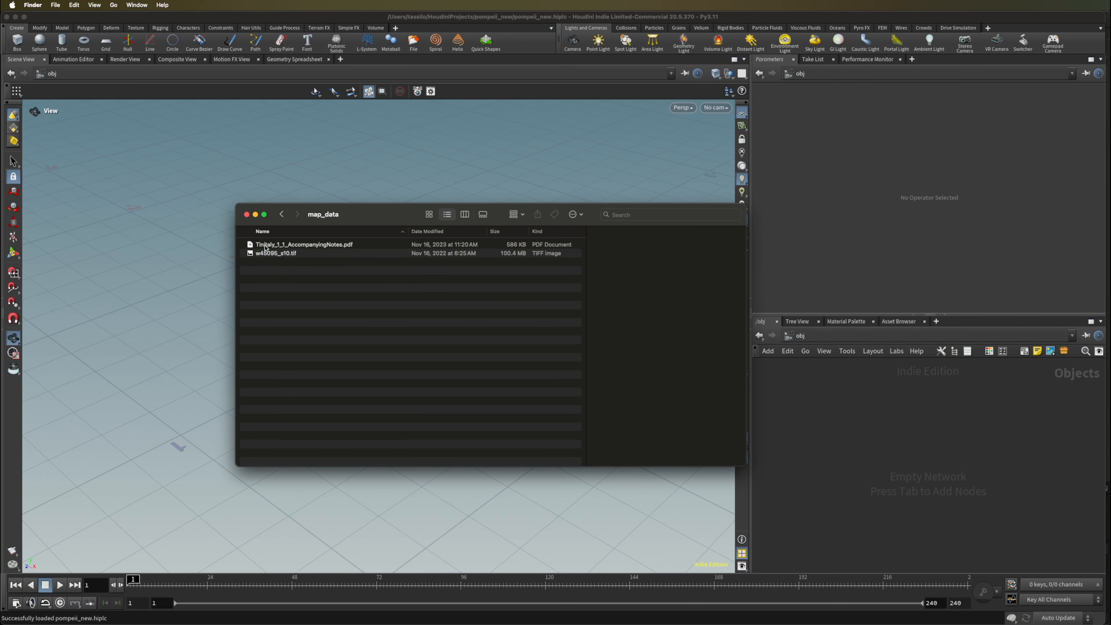
Preview Tinitaly_1_1_AccompanyingNotes.pdf and the w45095_s10.tif image, and close the folder window
{"action": "left_click", "coordinate": [274, 245]}
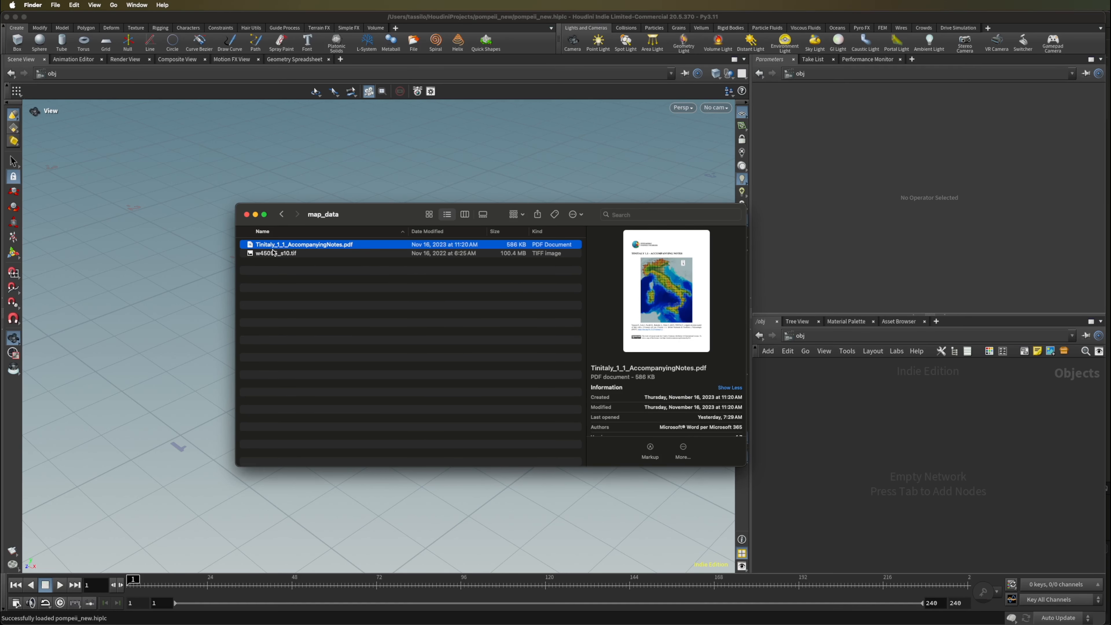
{"action": "key", "text": "space"}
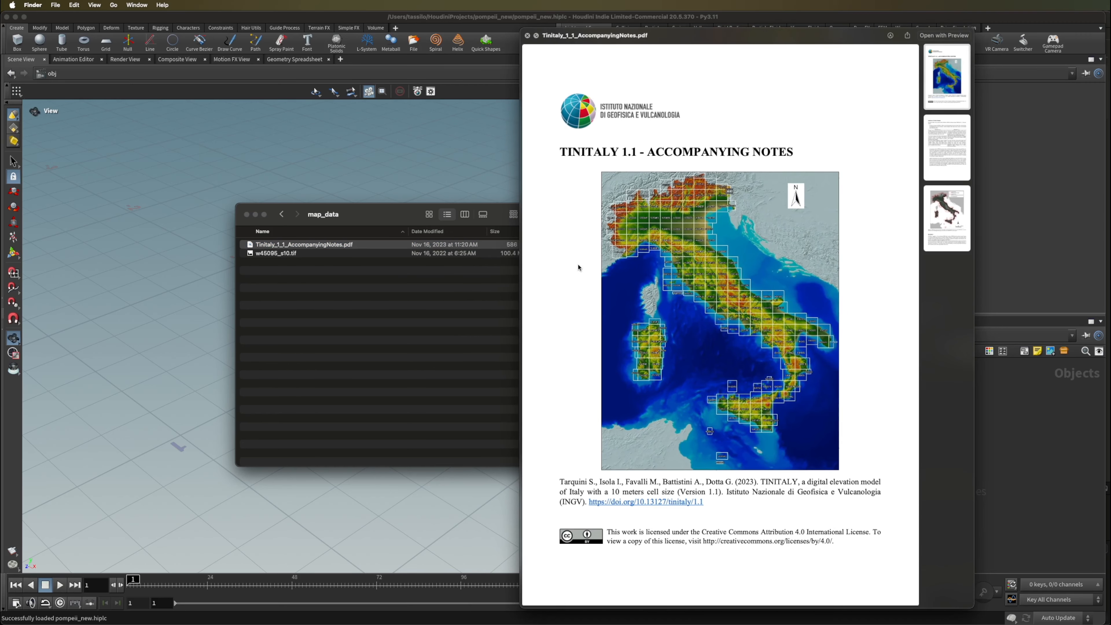
{"action": "scroll", "coordinate": [691, 314], "scroll_direction": "down", "scroll_amount": 10}
{"action": "scroll", "coordinate": [573, 324], "scroll_direction": "up", "scroll_amount": 7}
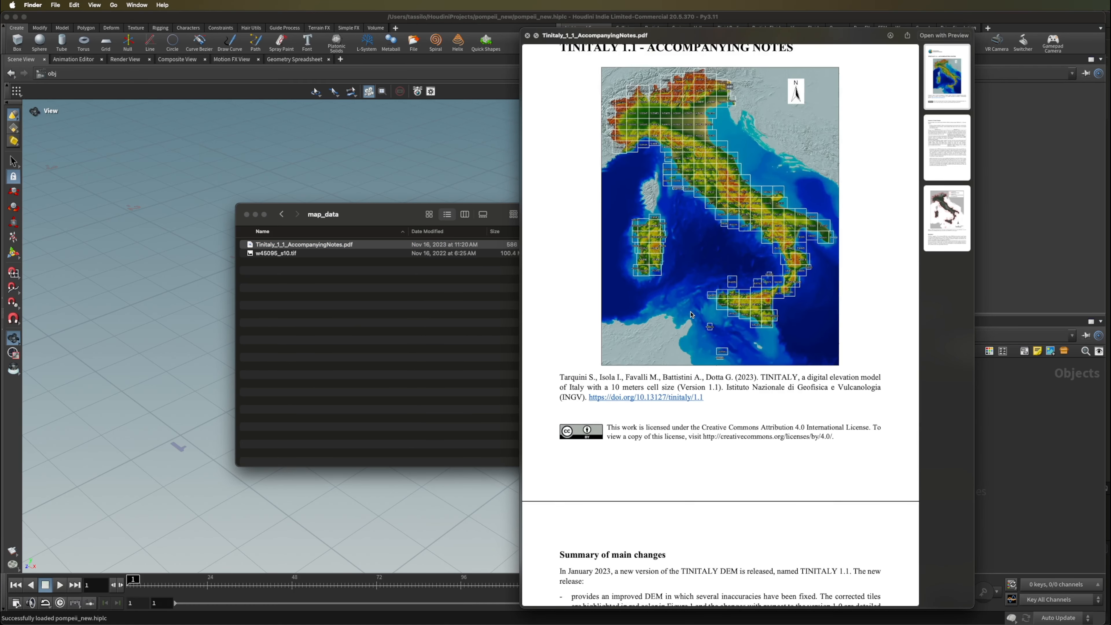
{"action": "key", "text": "space"}
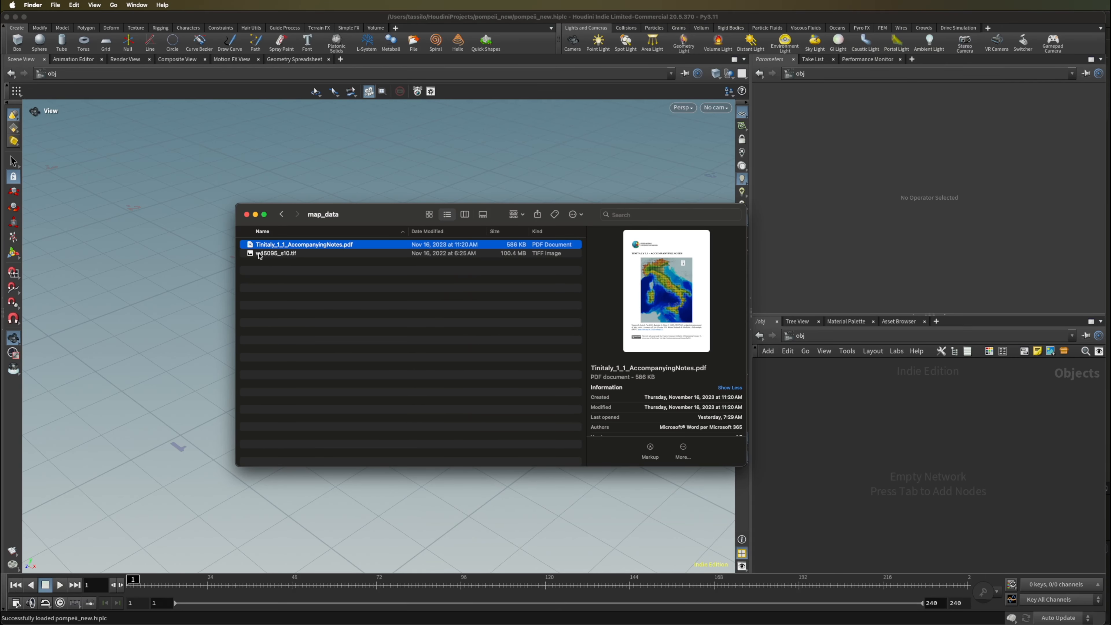
{"action": "left_click", "coordinate": [275, 253]}
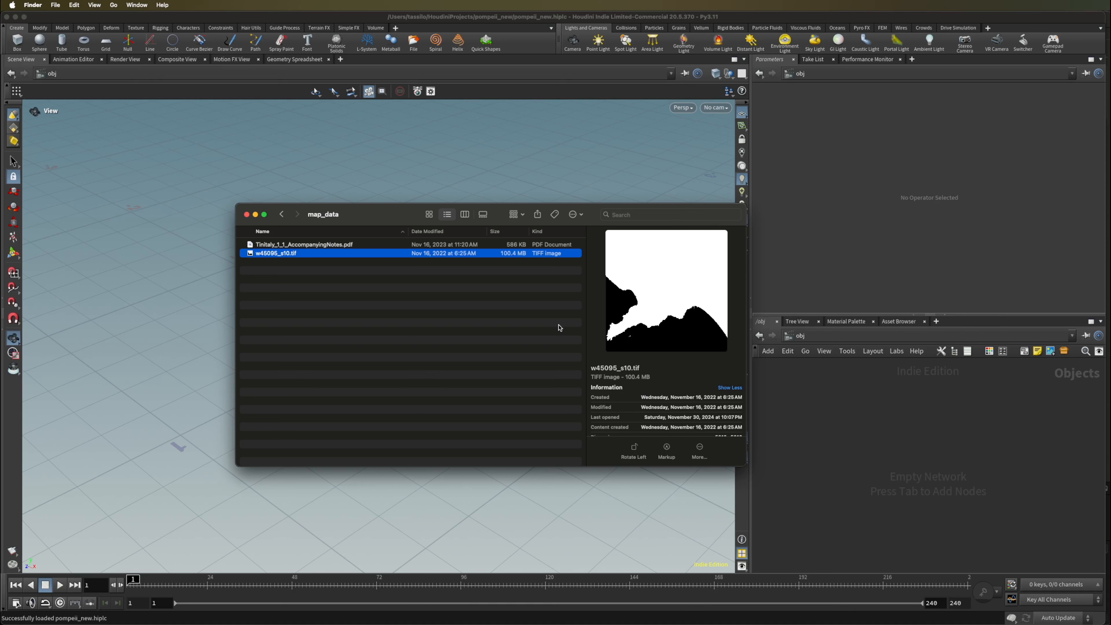
{"action": "left_click", "coordinate": [246, 214]}
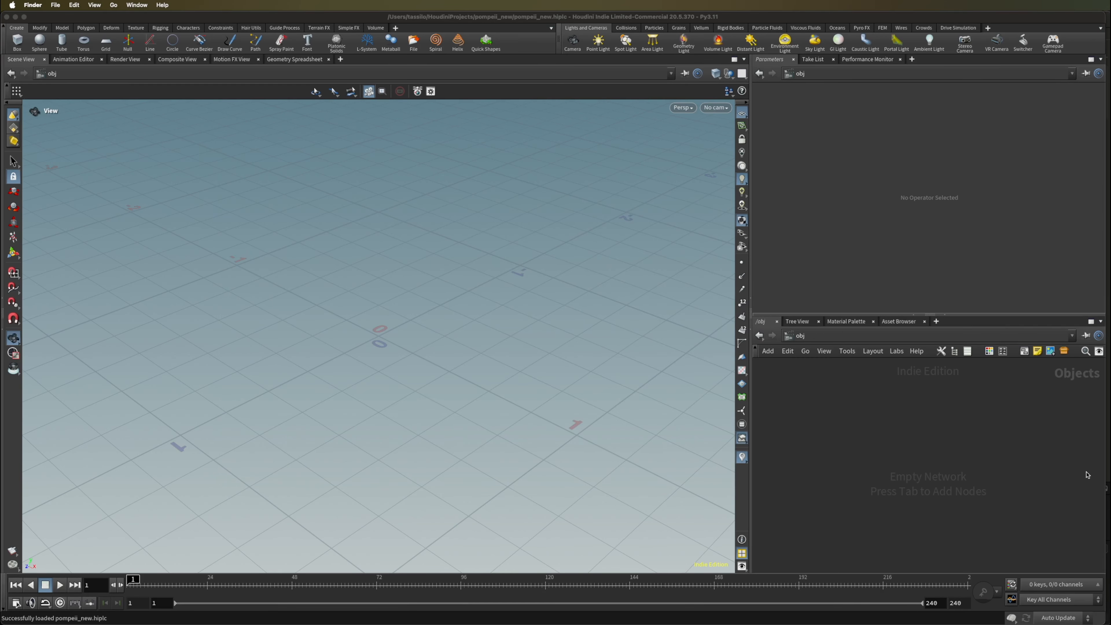
Switch to Houdini, add a Geometry object to the empty object network, and rename it terrain_geo
{"action": "left_click", "coordinate": [953, 450]}
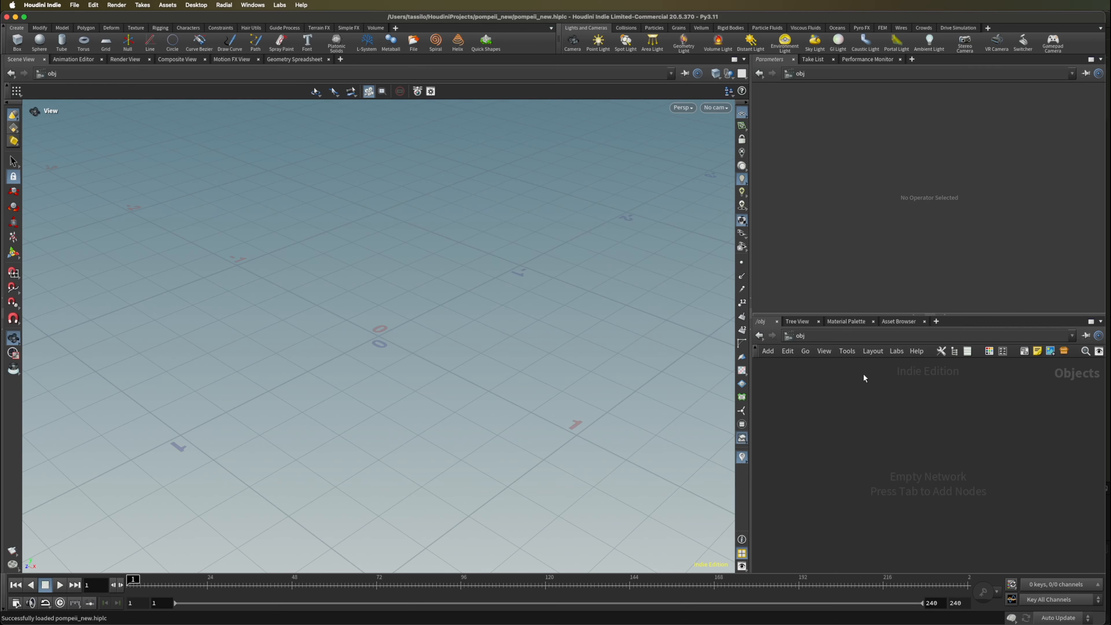
{"action": "key", "text": "Tab"}
{"action": "mouse_move", "coordinate": [937, 449]}
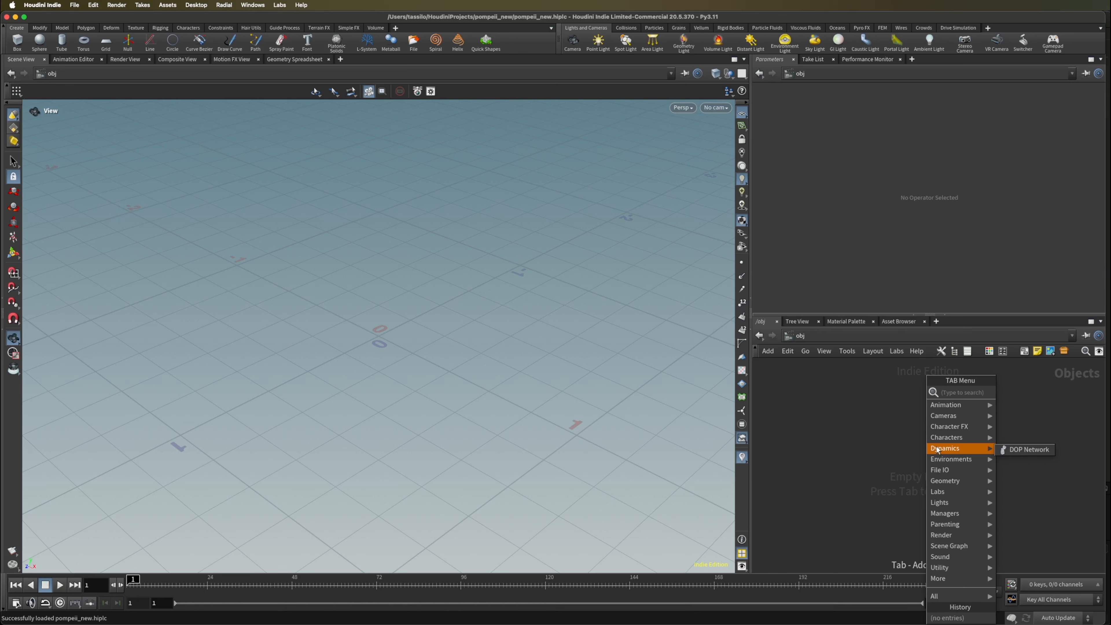
{"action": "type", "text": "geo"}
{"action": "key", "text": "Return"}
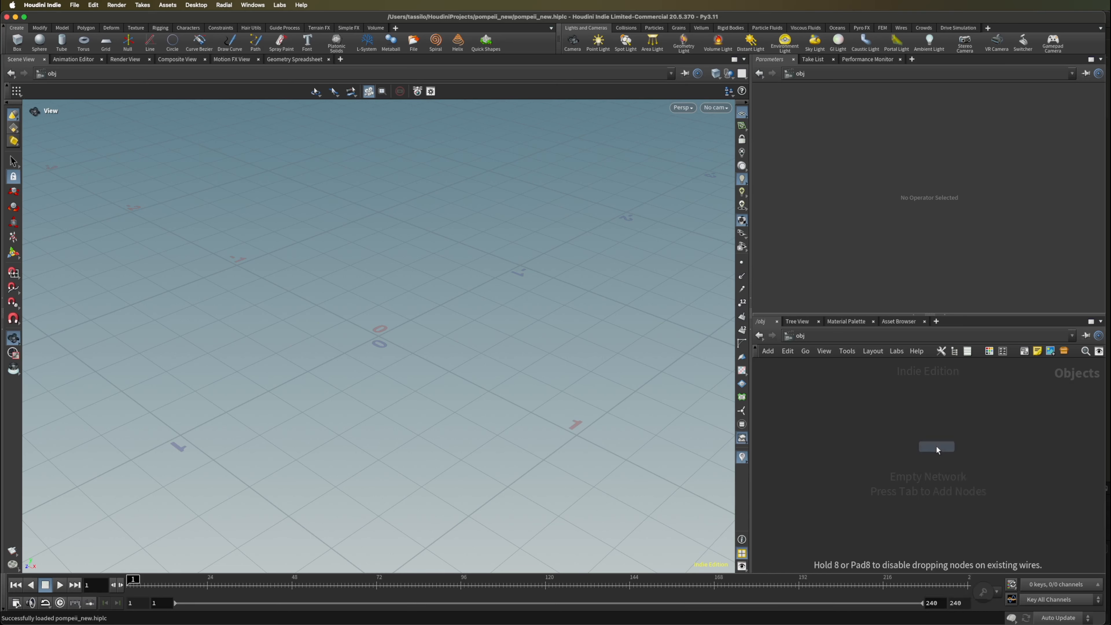
{"action": "left_click", "coordinate": [933, 450]}
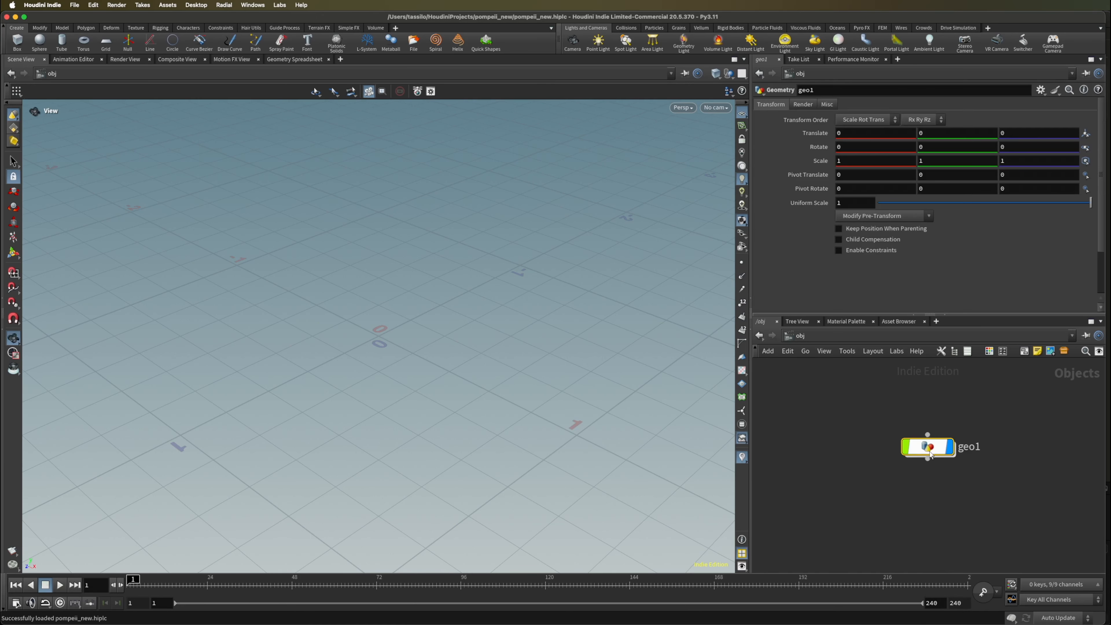
{"action": "double_click", "coordinate": [965, 448]}
{"action": "type", "text": "terrain_geo"}
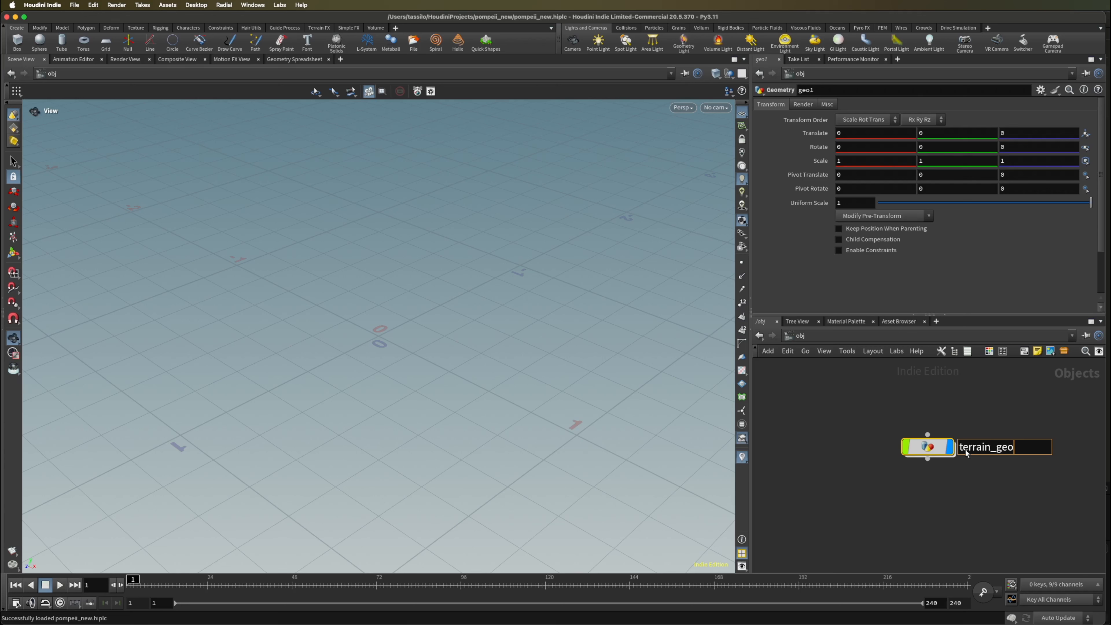
{"action": "key", "text": "Return"}
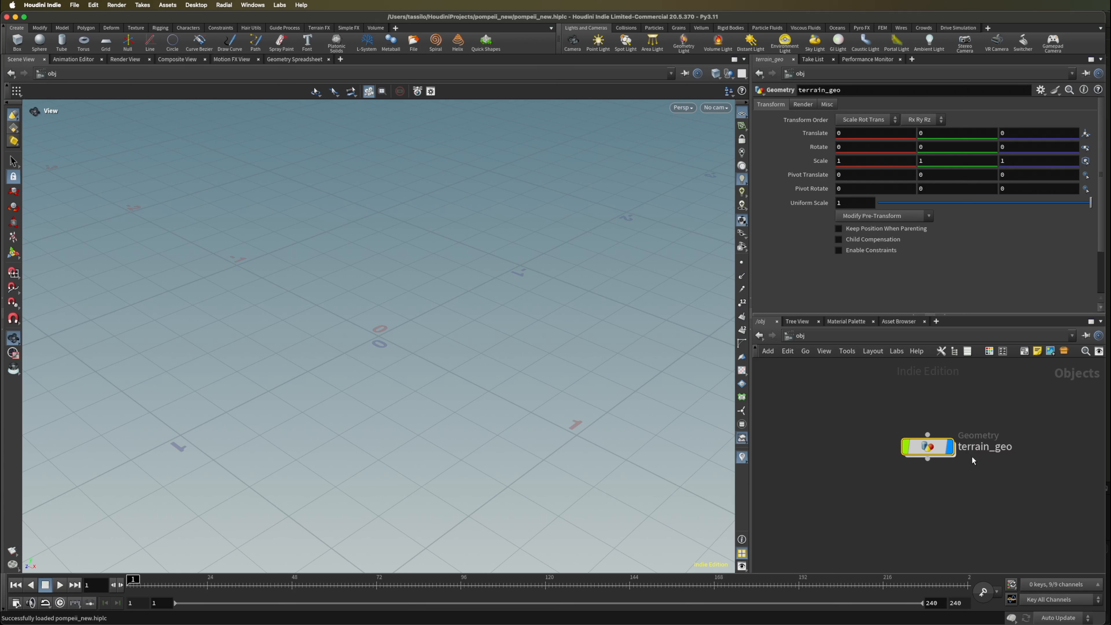
Enter the terrain_geo network and add a HeightField File node
{"action": "left_click_drag", "start_coordinate": [927, 449], "coordinate": [925, 447]}
{"action": "double_click", "coordinate": [927, 448]}
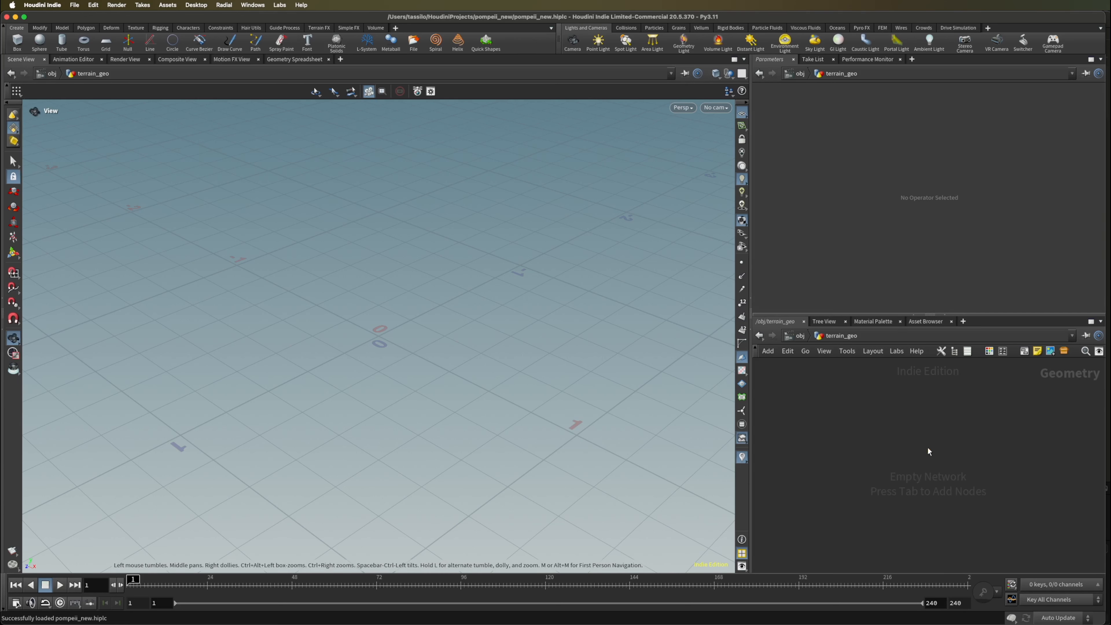
{"action": "key", "text": "Tab"}
{"action": "type", "text": "height"}
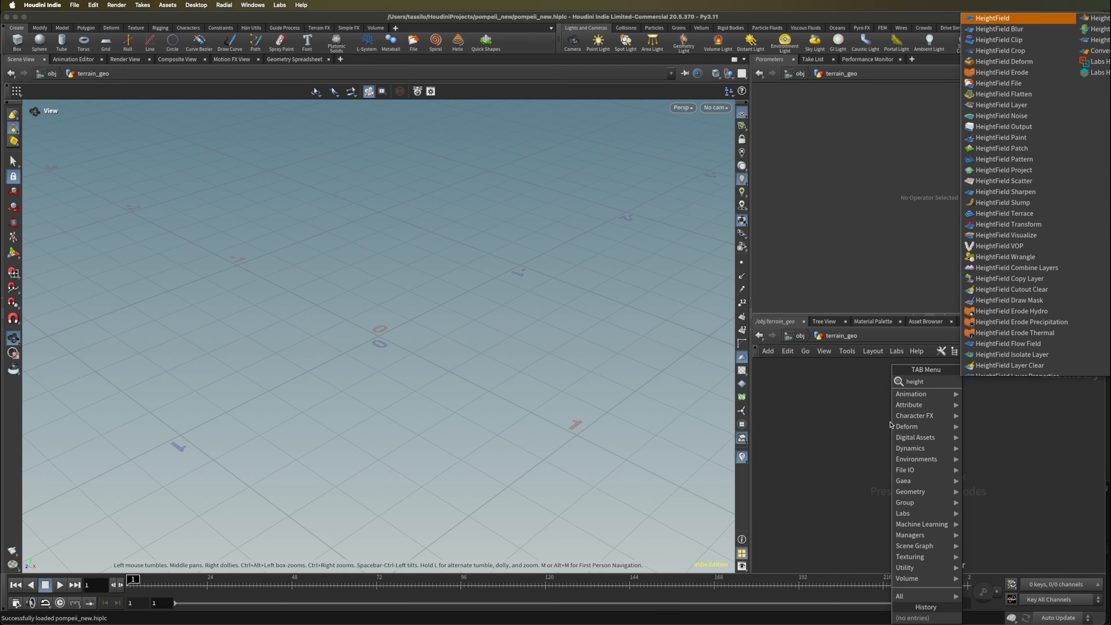
{"action": "type", "text": "field file"}
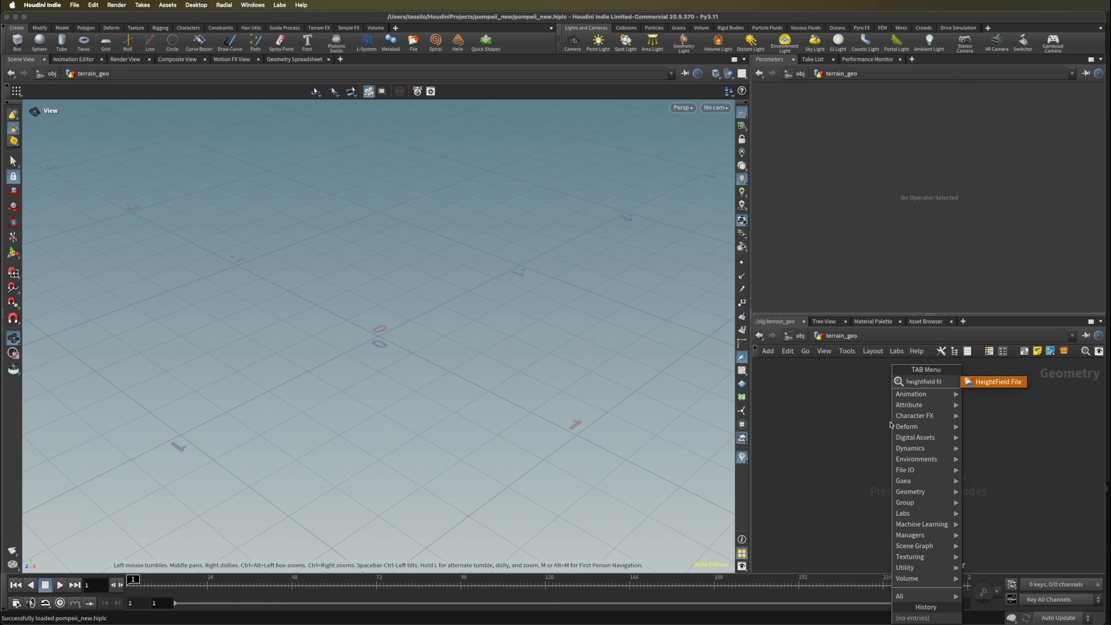
{"action": "key", "text": "Return"}
{"action": "left_click", "coordinate": [917, 410]}
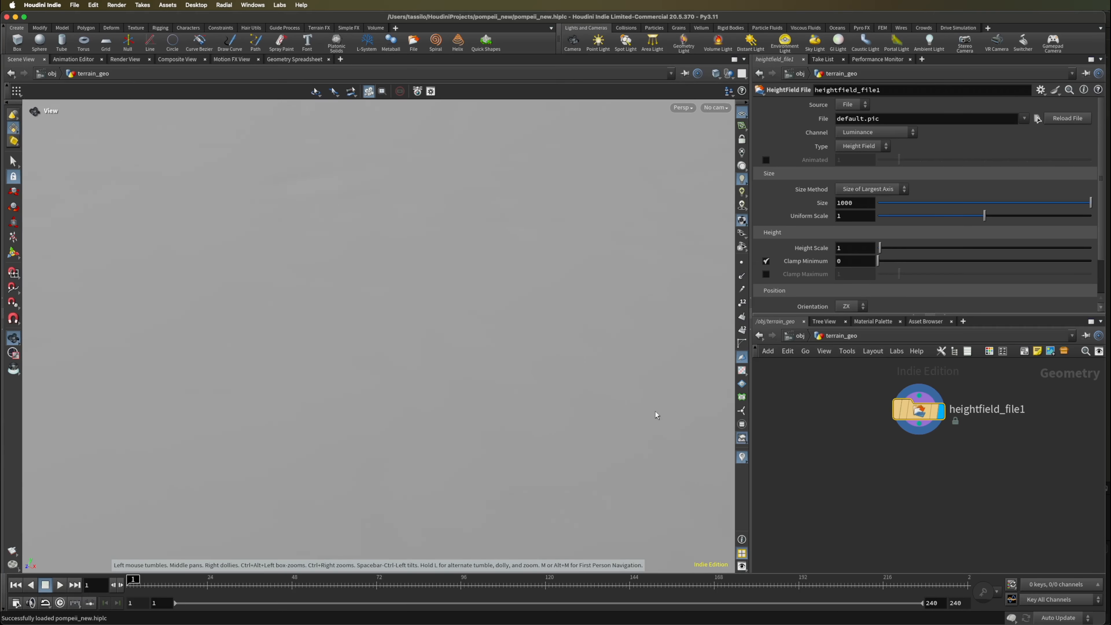
Load w45095_s10.tif from $HIP/map_data as the source image of the HeightField File node
{"action": "scroll", "coordinate": [652, 417], "scroll_direction": "down", "scroll_amount": 10}
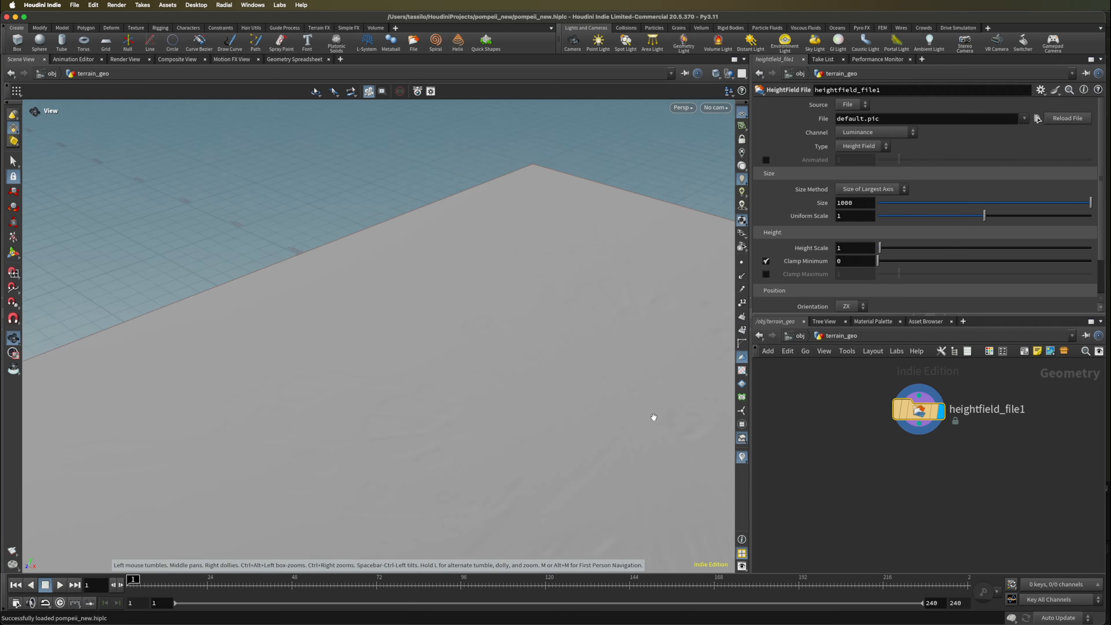
{"action": "left_click_drag", "start_coordinate": [593, 388], "coordinate": [390, 322]}
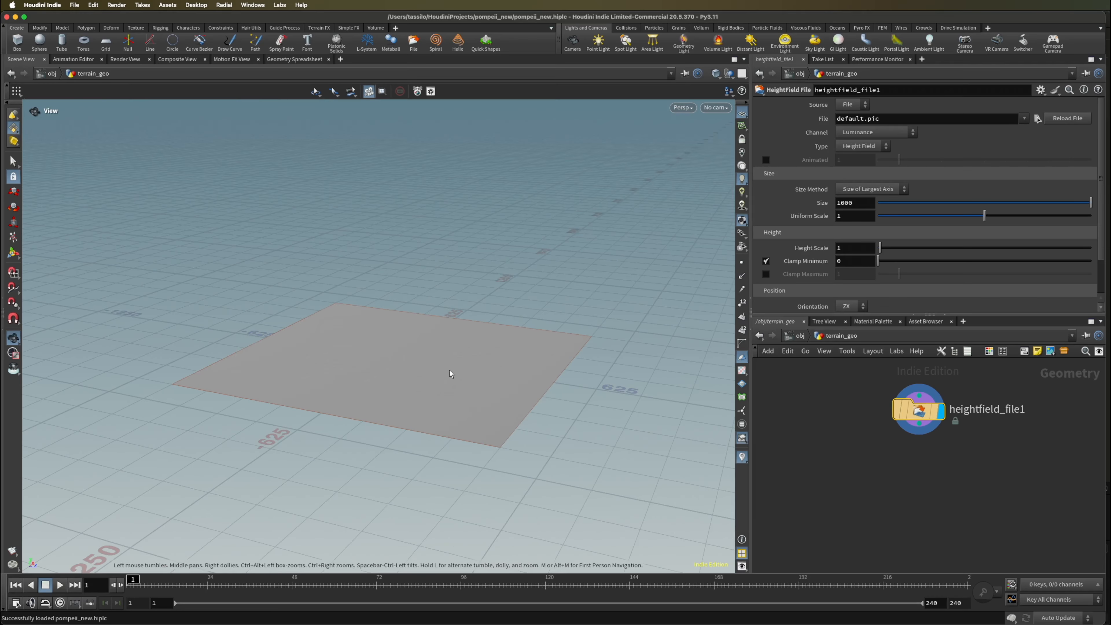
{"action": "left_click_drag", "start_coordinate": [449, 370], "coordinate": [516, 425]}
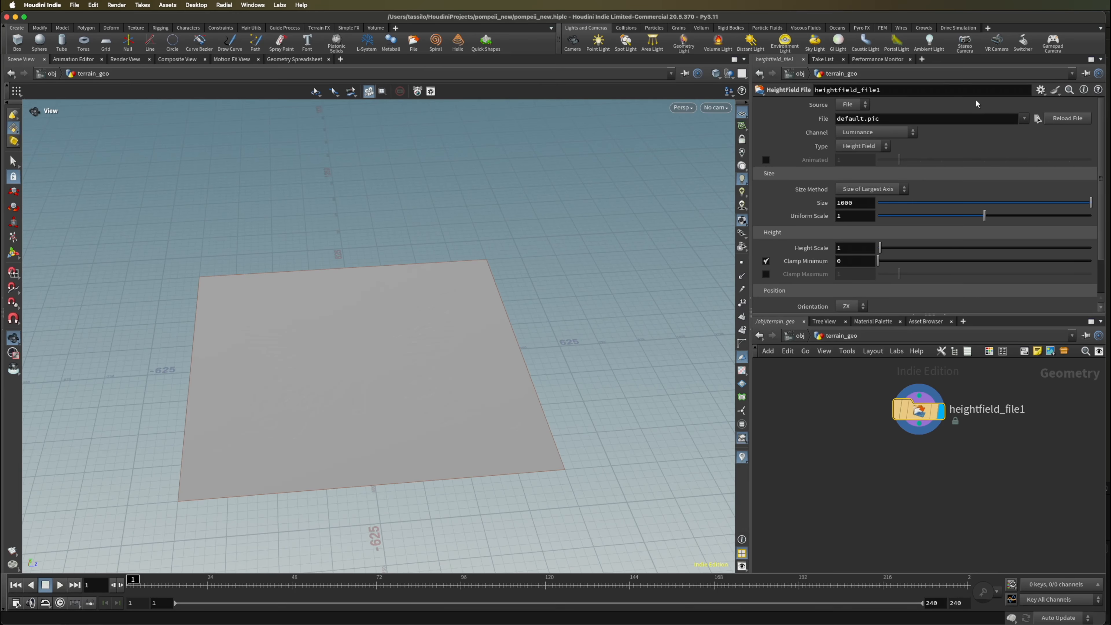
{"action": "left_click", "coordinate": [1037, 118]}
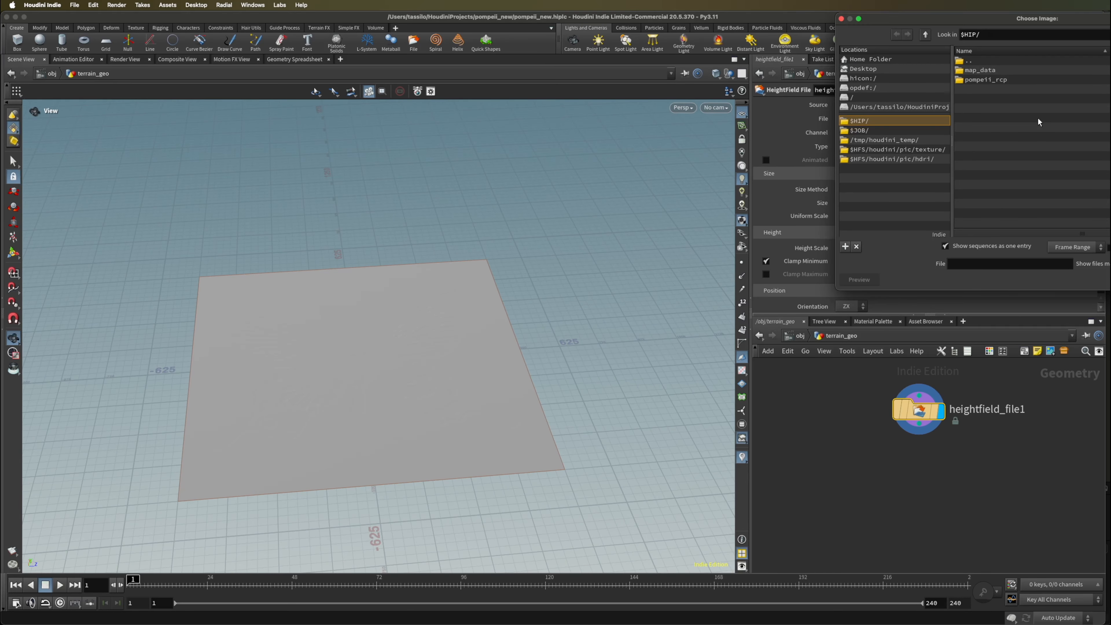
{"action": "left_click_drag", "start_coordinate": [954, 22], "coordinate": [786, 136]}
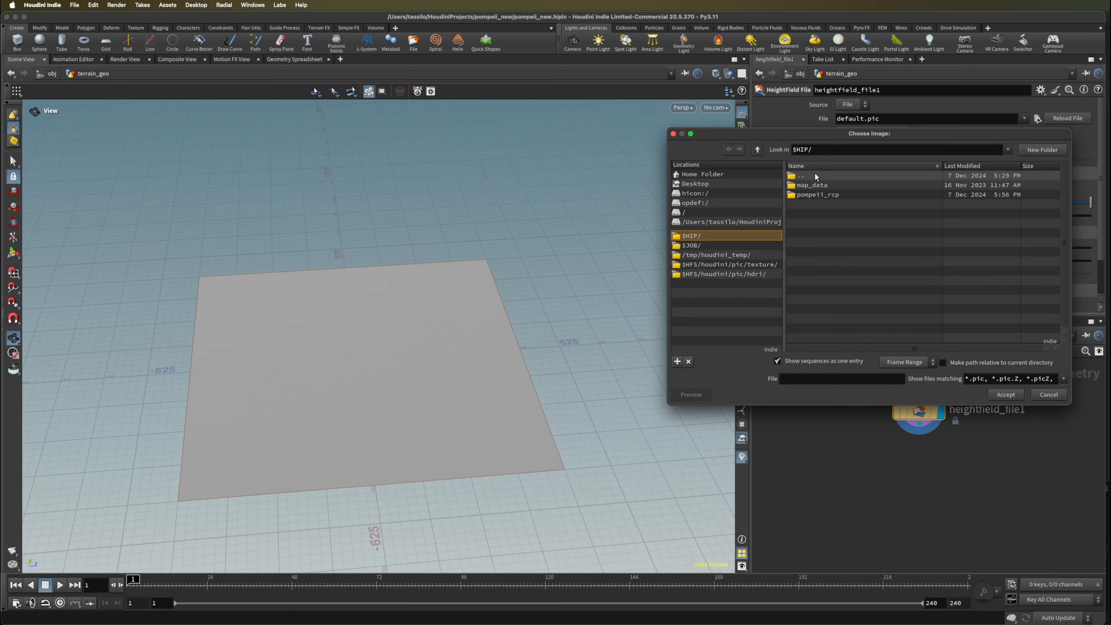
{"action": "left_click", "coordinate": [807, 187]}
{"action": "double_click", "coordinate": [807, 187]}
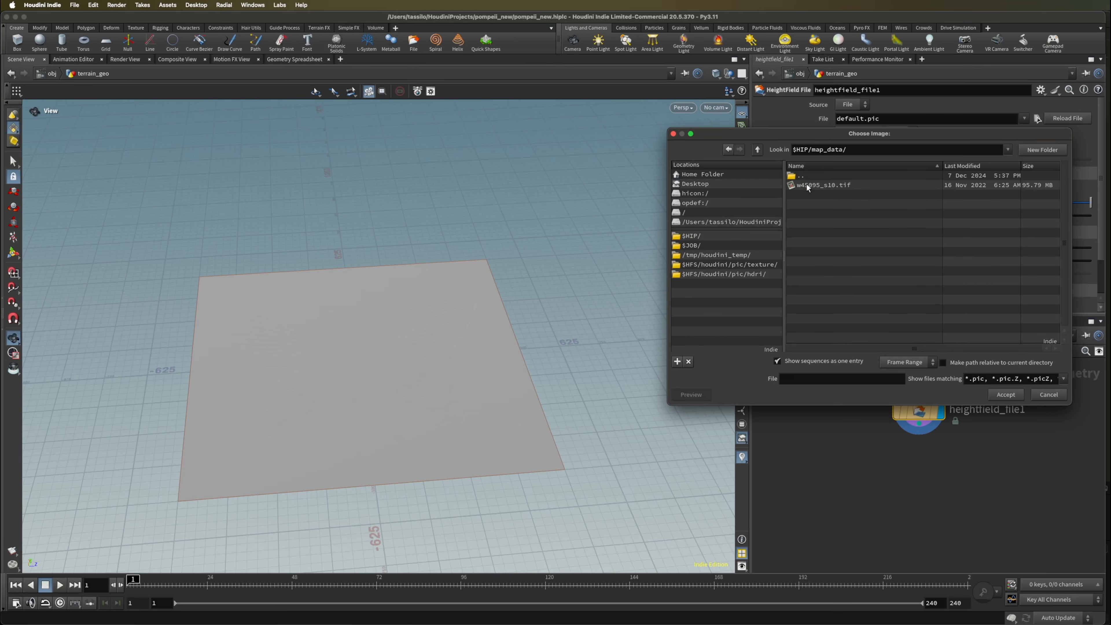
{"action": "left_click", "coordinate": [812, 186]}
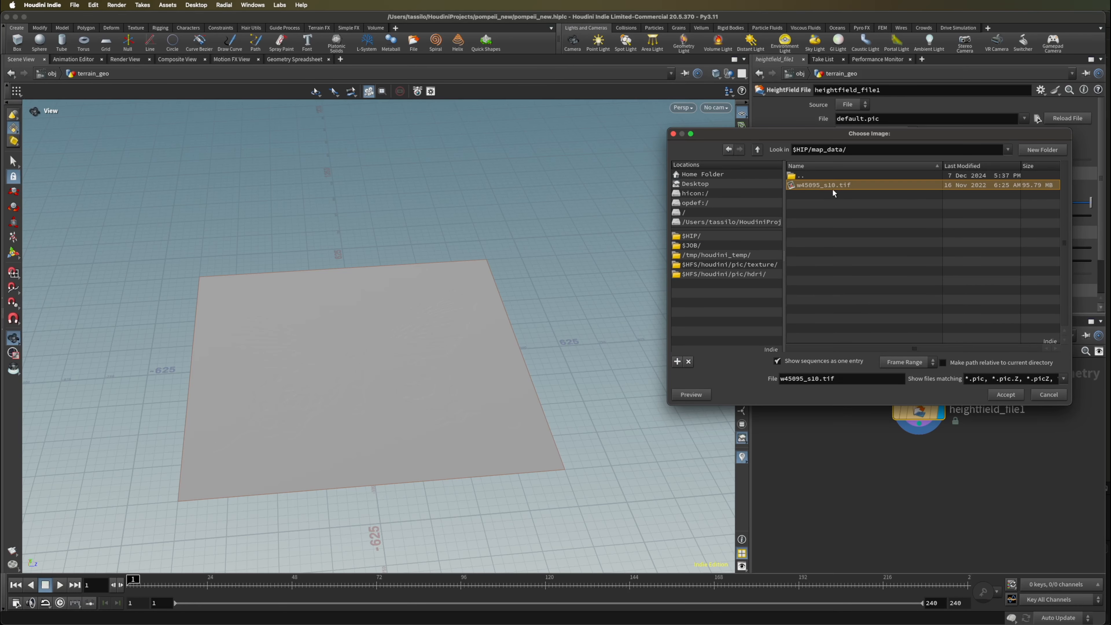
{"action": "left_click", "coordinate": [1005, 395]}
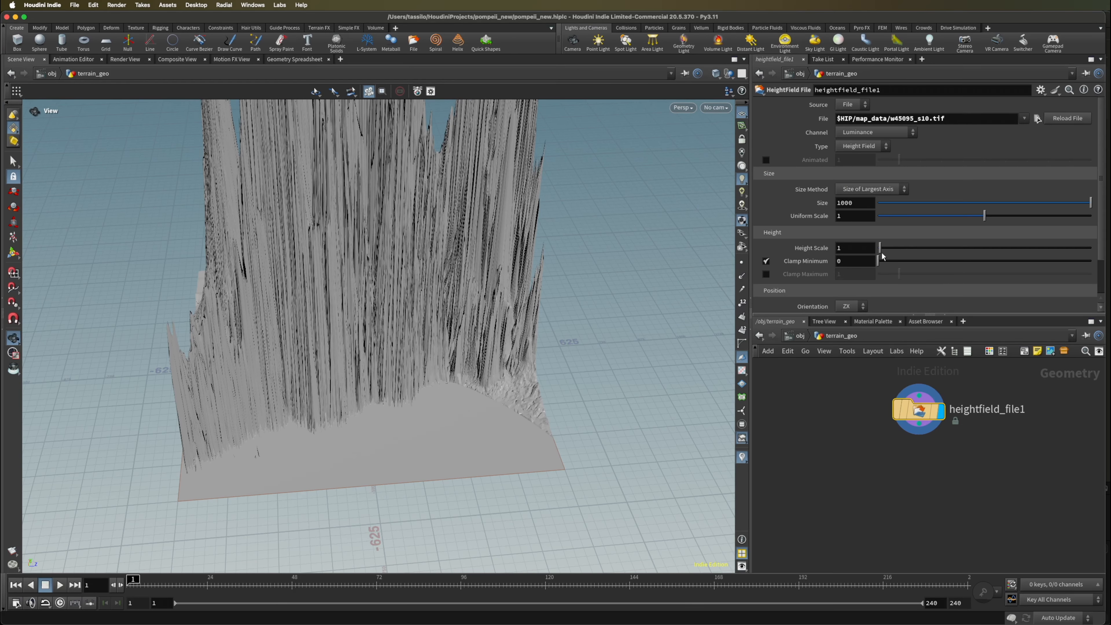
Set the Size Method of the HeightField File node to Grid Spacing
{"action": "left_click", "coordinate": [859, 191]}
{"action": "left_click", "coordinate": [862, 208]}
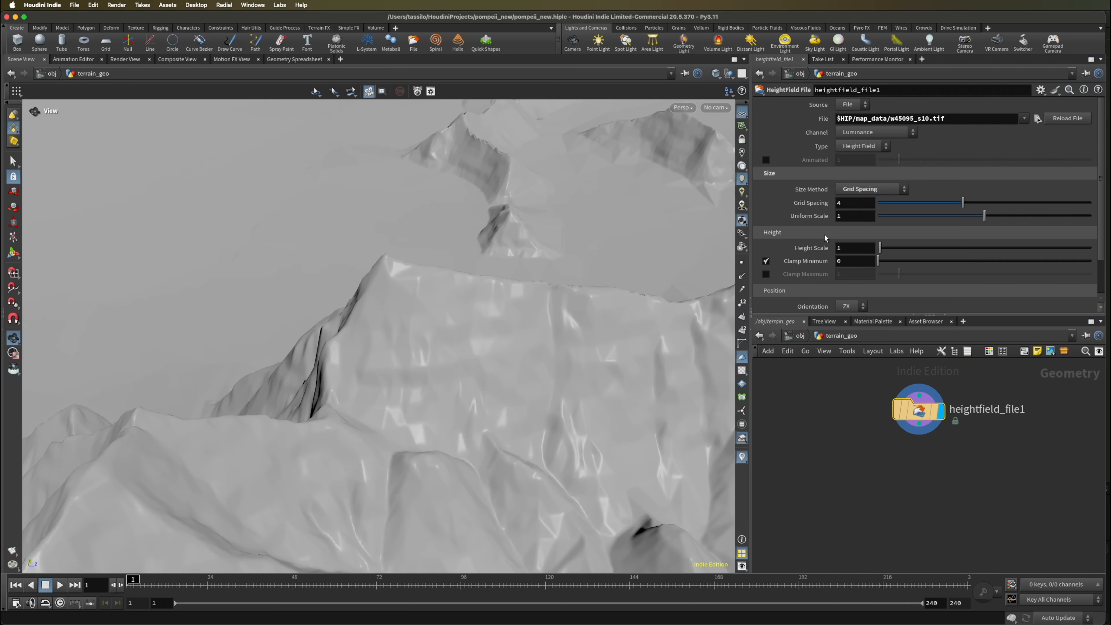
Examine the rescaled terrain in the viewport from several angles, covering the volcano, the coastline and the mountain ranges
{"action": "scroll", "coordinate": [564, 294], "scroll_direction": "down", "scroll_amount": 10}
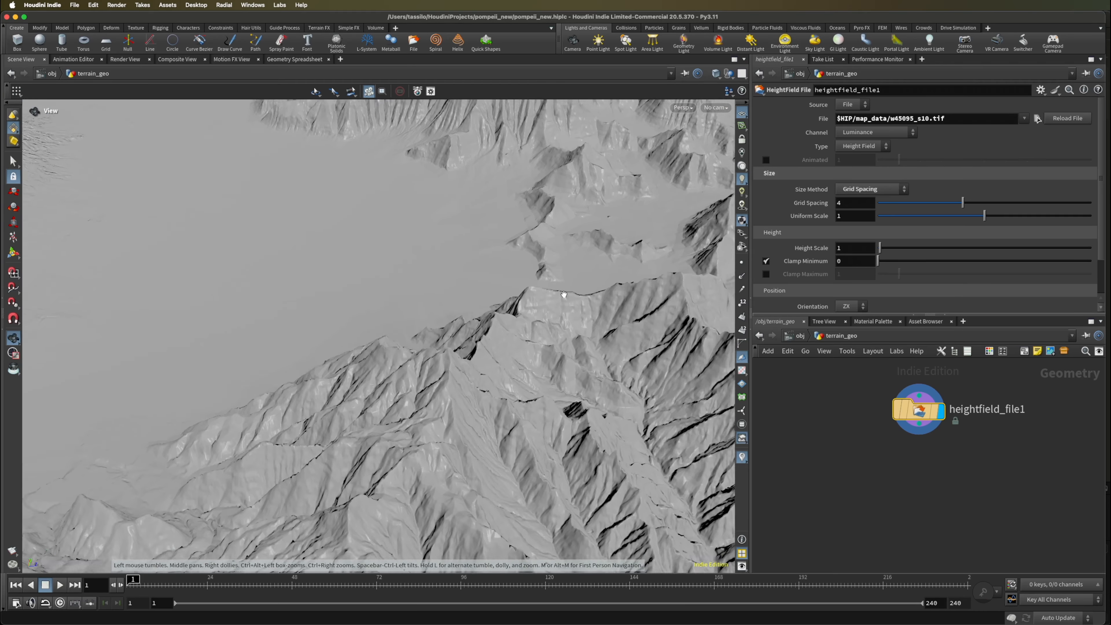
{"action": "scroll", "coordinate": [564, 294], "scroll_direction": "down", "scroll_amount": 5}
{"action": "left_click_drag", "start_coordinate": [564, 294], "coordinate": [509, 343]}
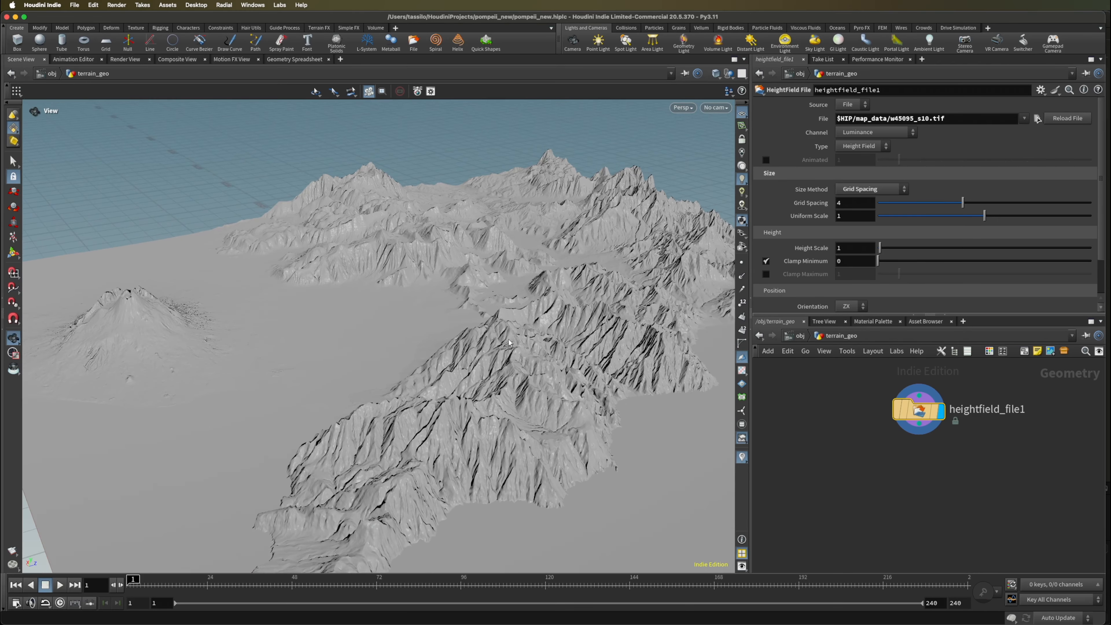
{"action": "scroll", "coordinate": [509, 342], "scroll_direction": "down", "scroll_amount": 5}
{"action": "left_click_drag", "start_coordinate": [502, 396], "coordinate": [452, 355]}
{"action": "scroll", "coordinate": [475, 364], "scroll_direction": "up", "scroll_amount": 5}
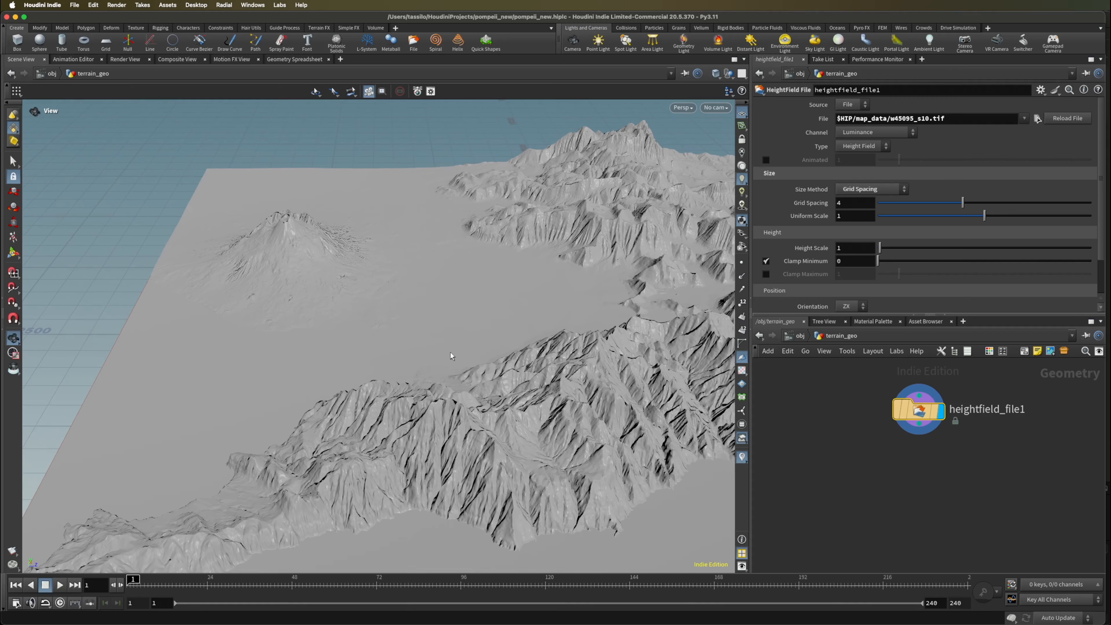
{"action": "left_click_drag", "start_coordinate": [348, 341], "coordinate": [452, 204]}
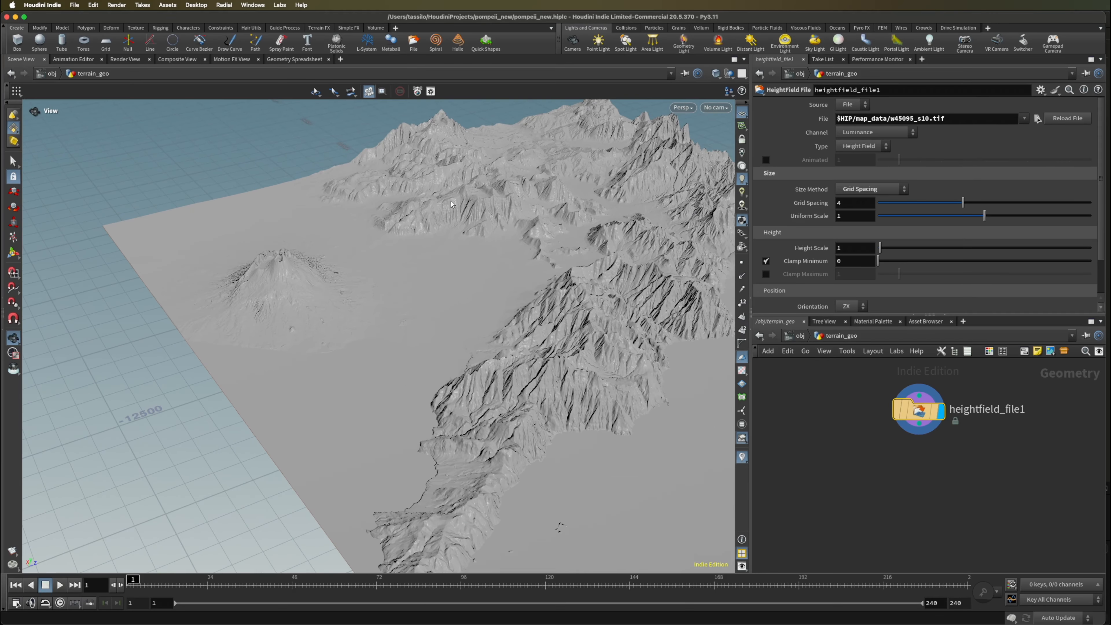
{"action": "right_click_drag", "start_coordinate": [478, 286], "coordinate": [508, 337]}
{"action": "scroll", "coordinate": [948, 488], "scroll_direction": "down", "scroll_amount": 3}
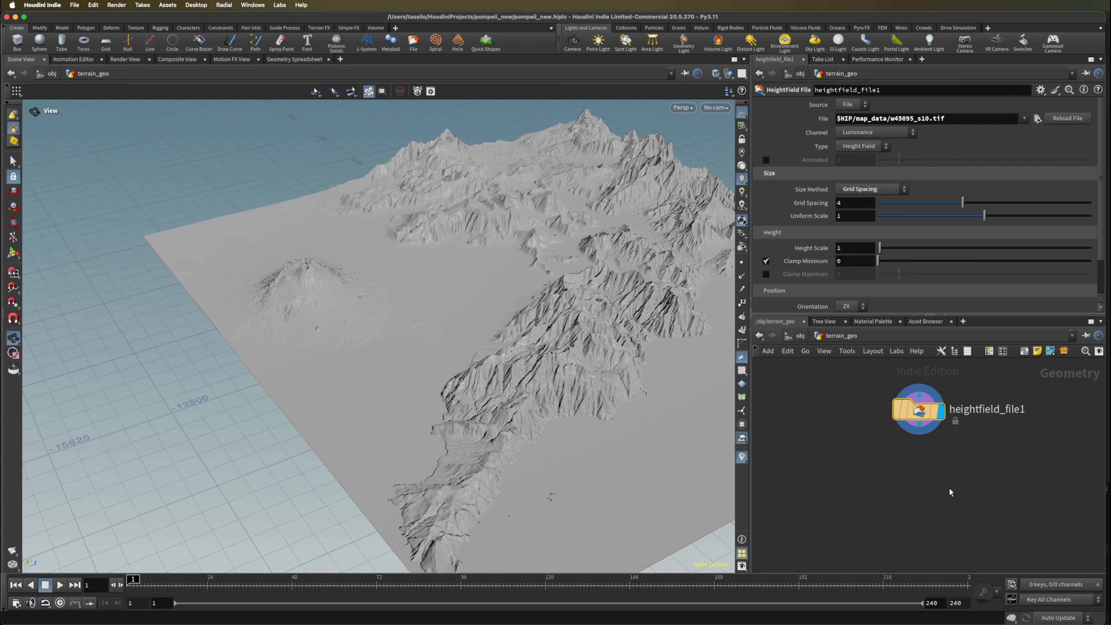
Add a HeightField Crop node, connect heightfield_file1 to its terrain input, and display the crop result
{"action": "middle_click_drag", "start_coordinate": [928, 492], "coordinate": [932, 451]}
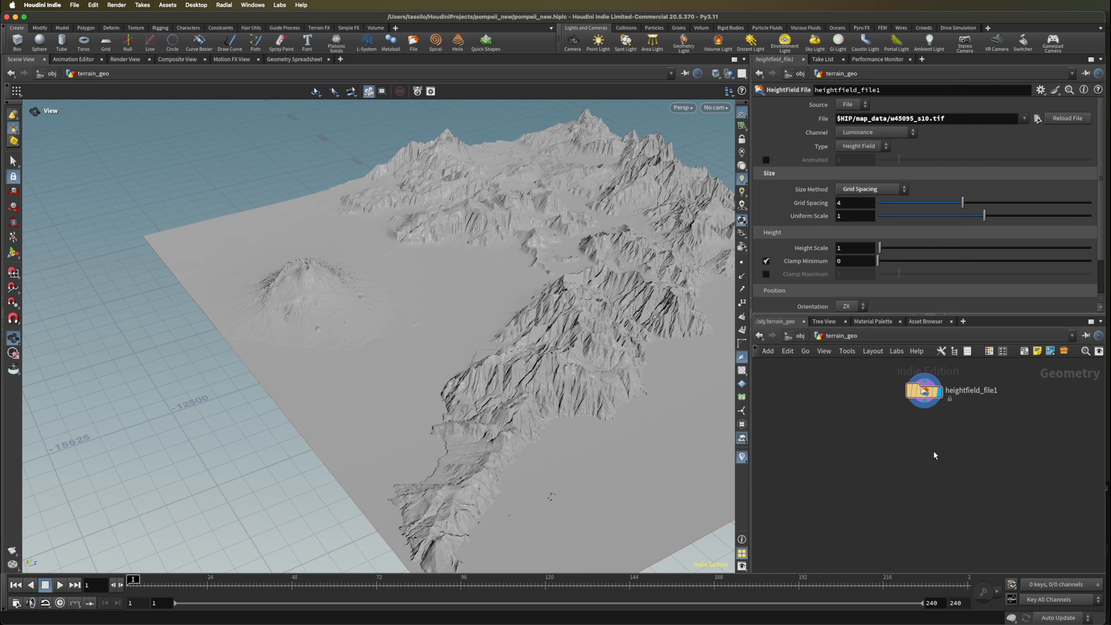
{"action": "key", "text": "Tab"}
{"action": "type", "text": "height"}
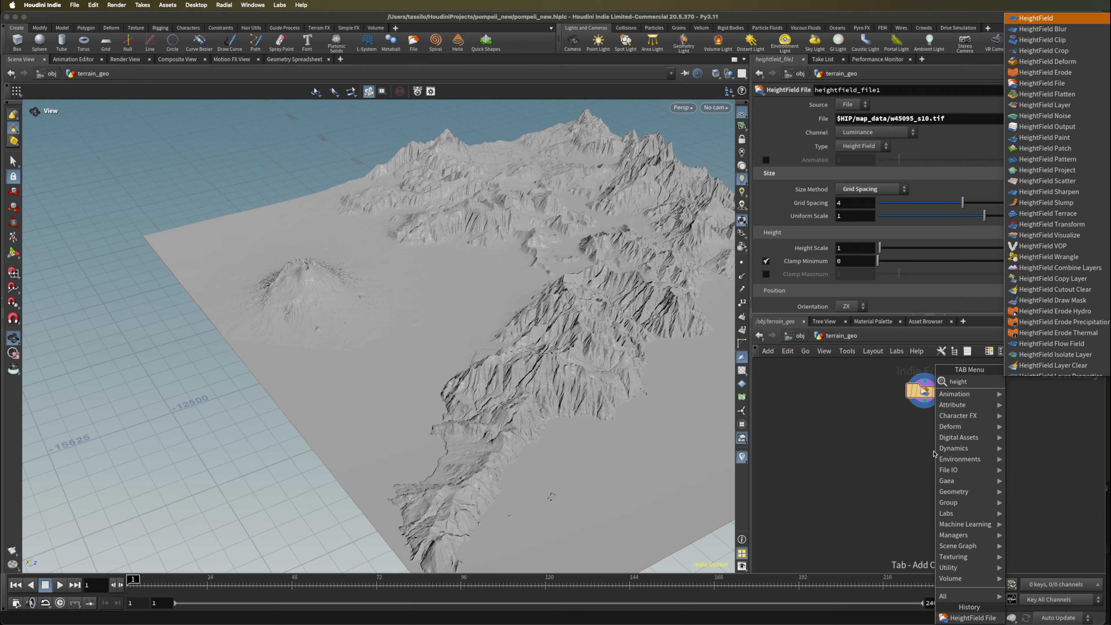
{"action": "type", "text": " field crop"}
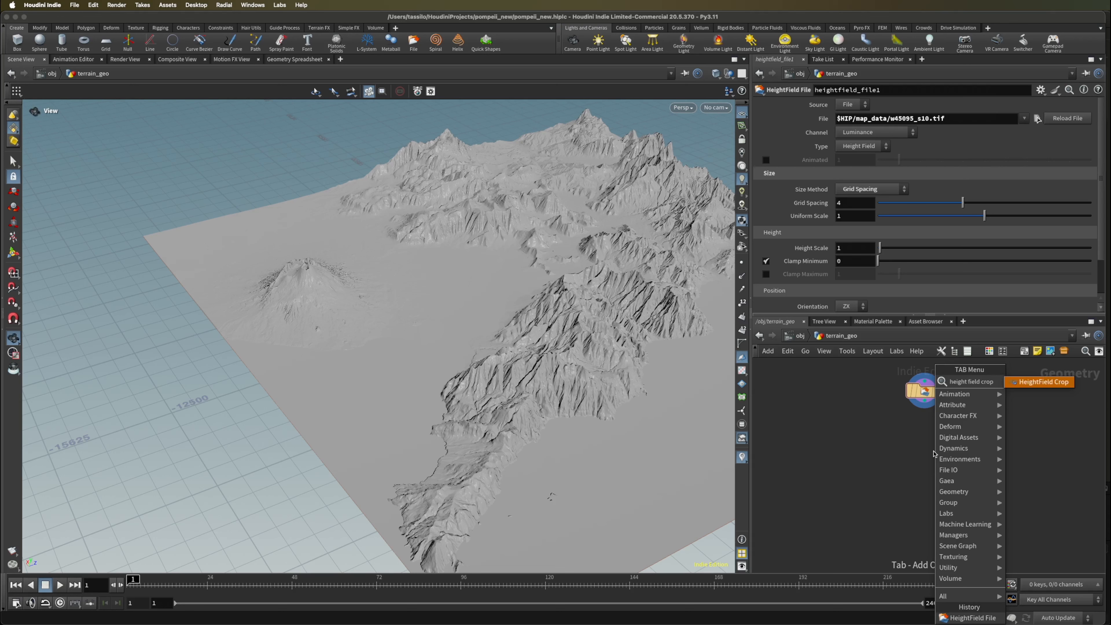
{"action": "key", "text": "Return"}
{"action": "left_click", "coordinate": [927, 433]}
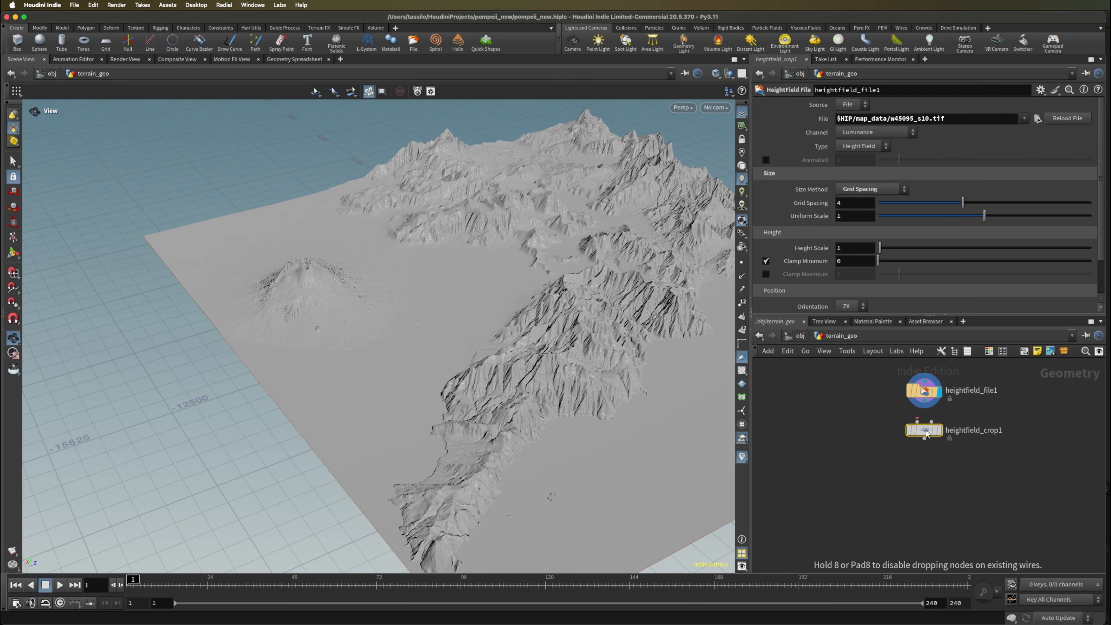
{"action": "left_click_drag", "start_coordinate": [924, 408], "coordinate": [922, 421]}
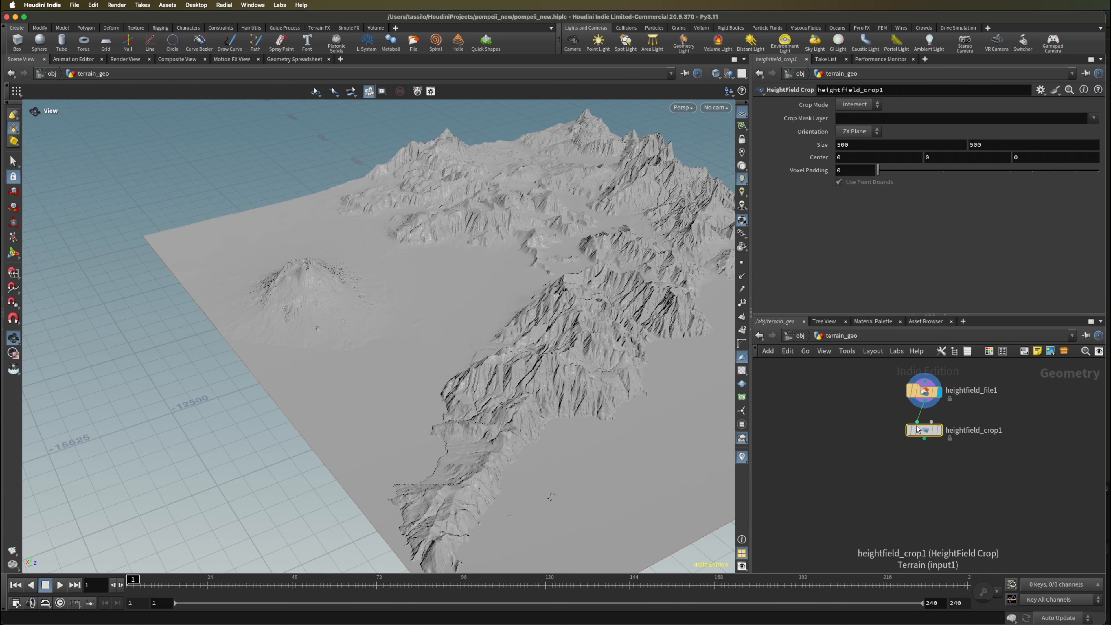
{"action": "mouse_move", "coordinate": [934, 392]}
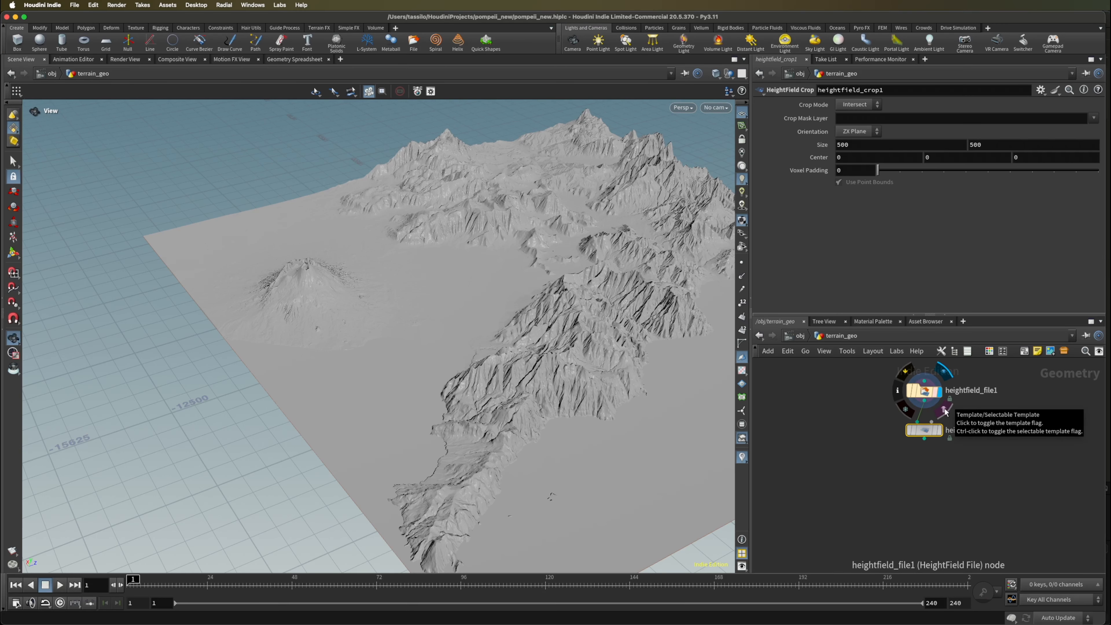
{"action": "left_click", "coordinate": [942, 430]}
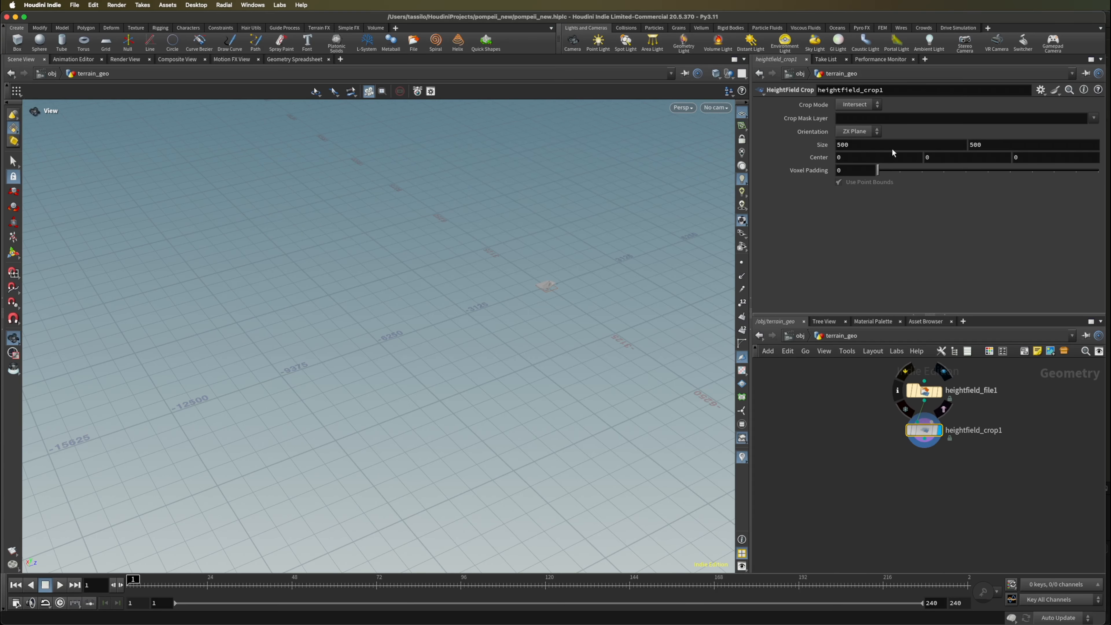
Activate the crop node's viewport handles and stretch the crop area to about 16598 by 18656, taking in the volcano and mountains
{"action": "left_click", "coordinate": [876, 135]}
{"action": "key", "text": "Return"}
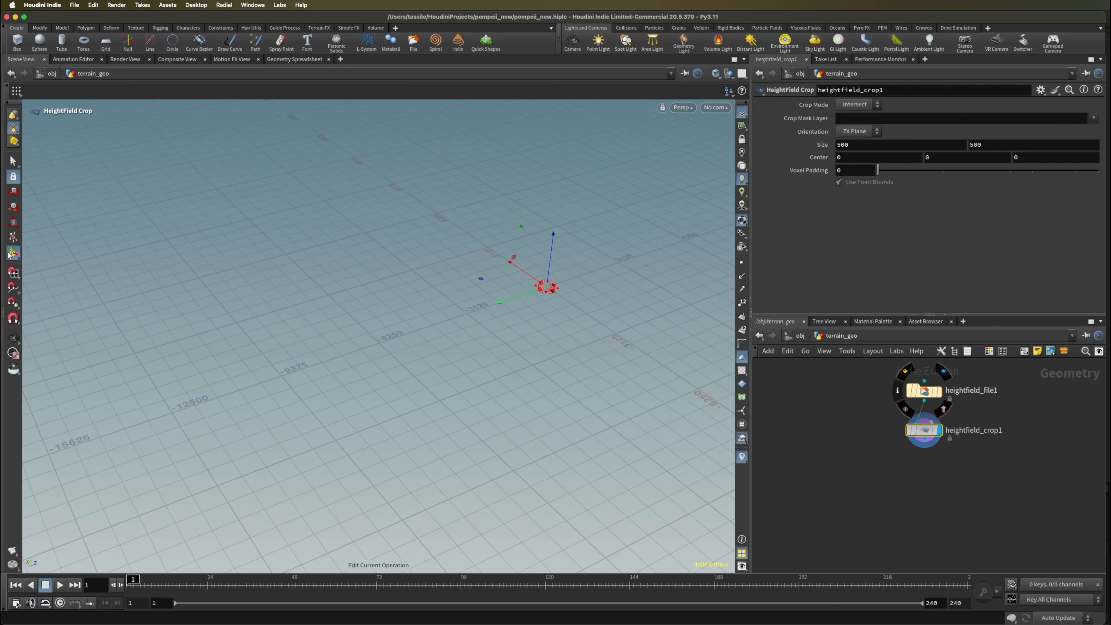
{"action": "left_click_drag", "start_coordinate": [548, 288], "coordinate": [238, 391]}
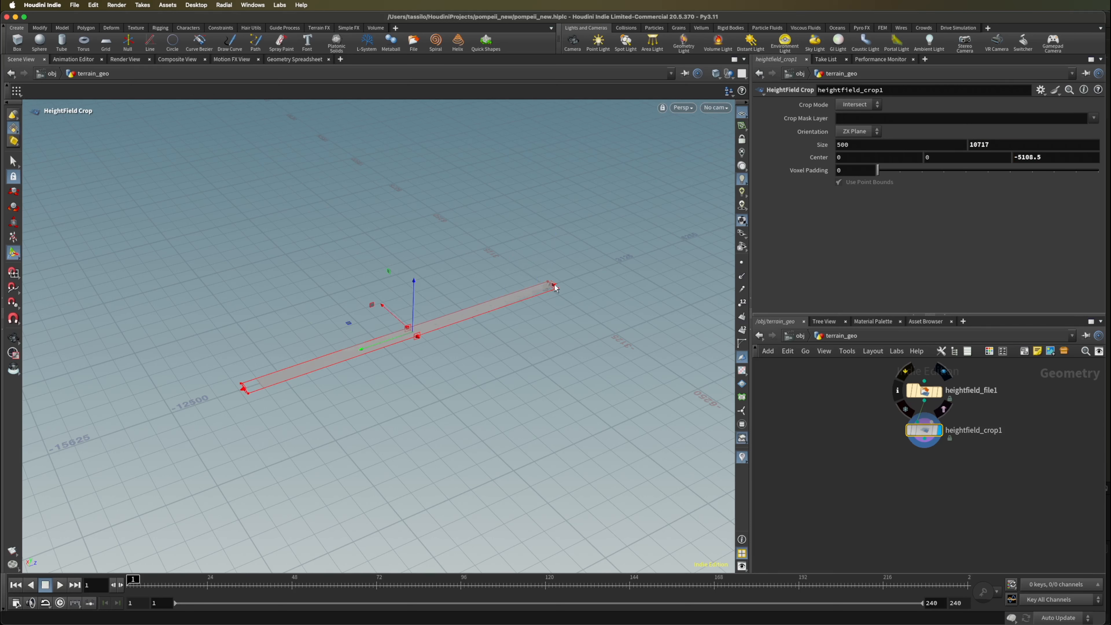
{"action": "left_click_drag", "start_coordinate": [556, 287], "coordinate": [724, 228]}
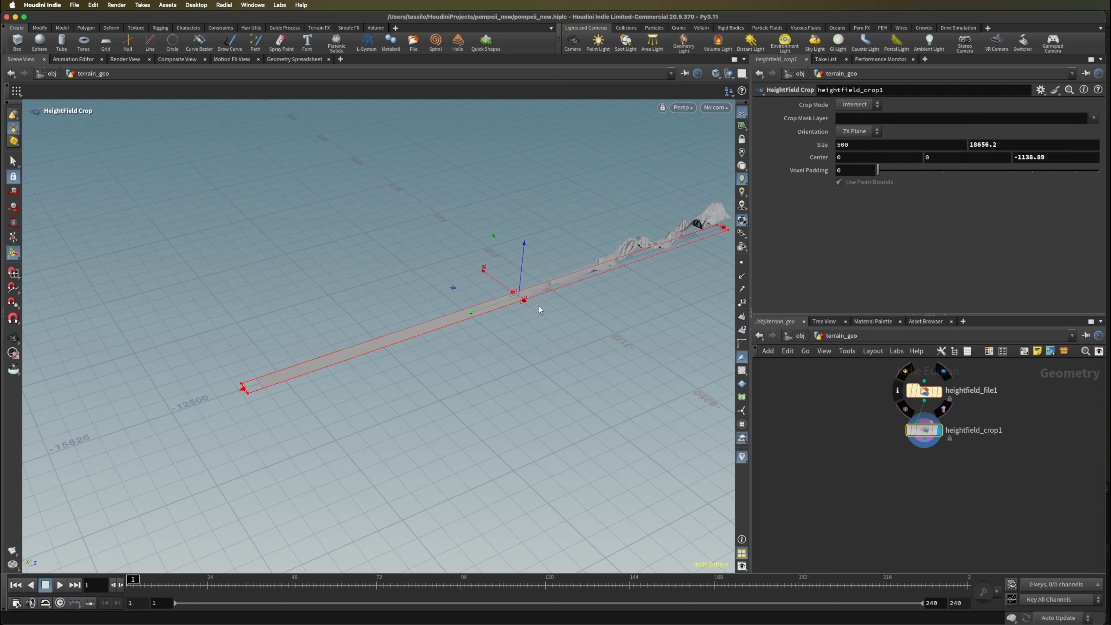
{"action": "left_click_drag", "start_coordinate": [526, 305], "coordinate": [765, 466]}
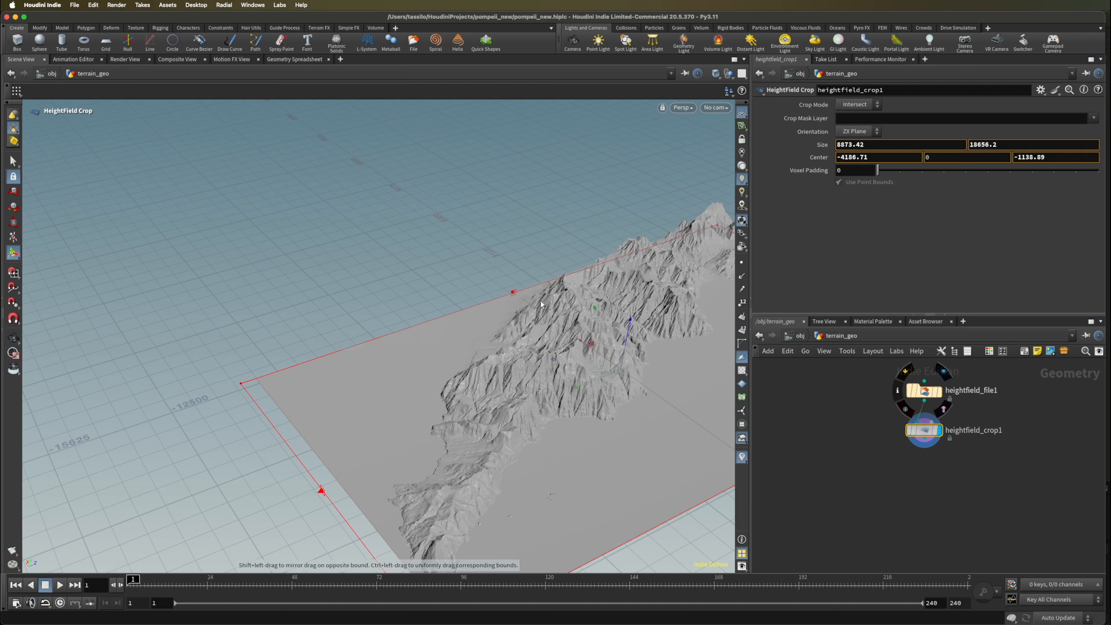
{"action": "left_click_drag", "start_coordinate": [507, 293], "coordinate": [329, 281]}
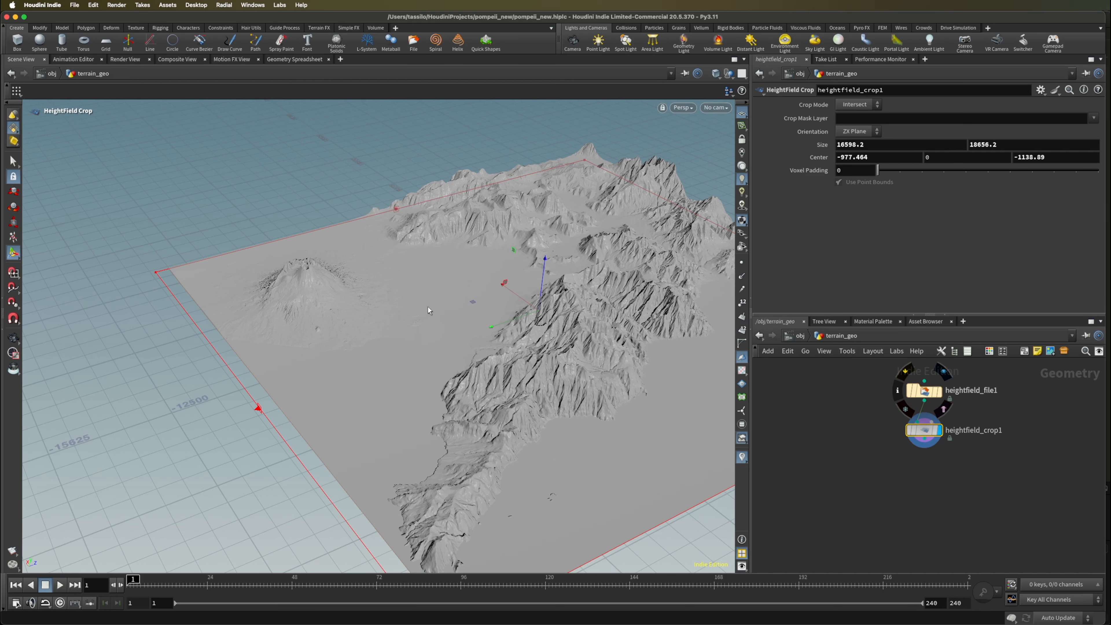
Tighten the crop area to about 10624 by 10400 around the volcano and nearby mountains, and align heightfield_crop1 under heightfield_file1
{"action": "left_click_drag", "start_coordinate": [318, 197], "coordinate": [329, 437]}
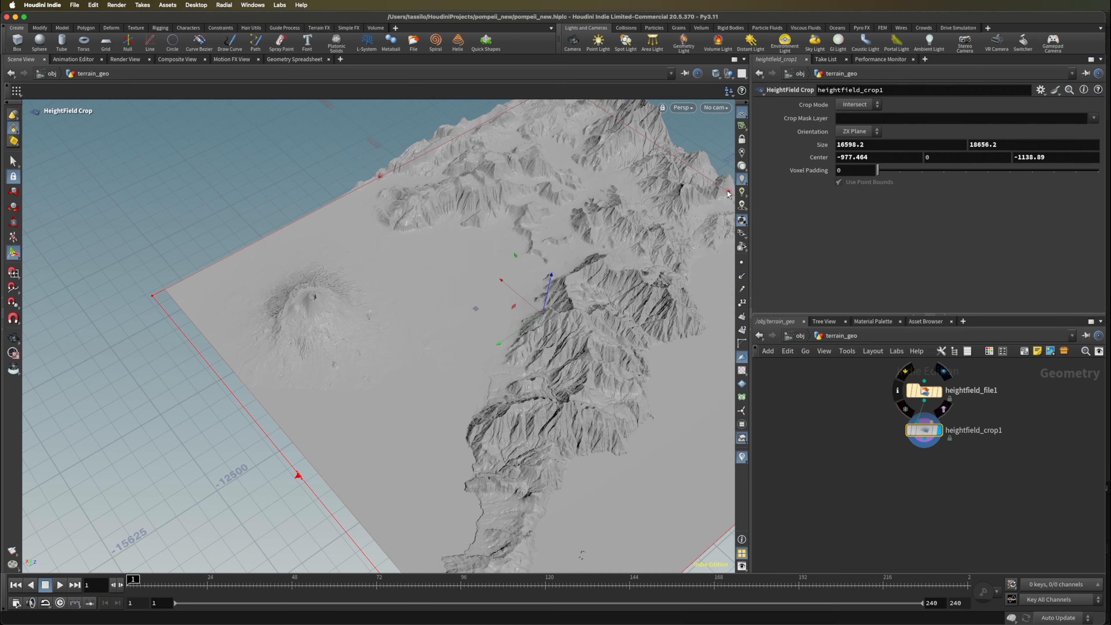
{"action": "left_click_drag", "start_coordinate": [728, 192], "coordinate": [565, 301]}
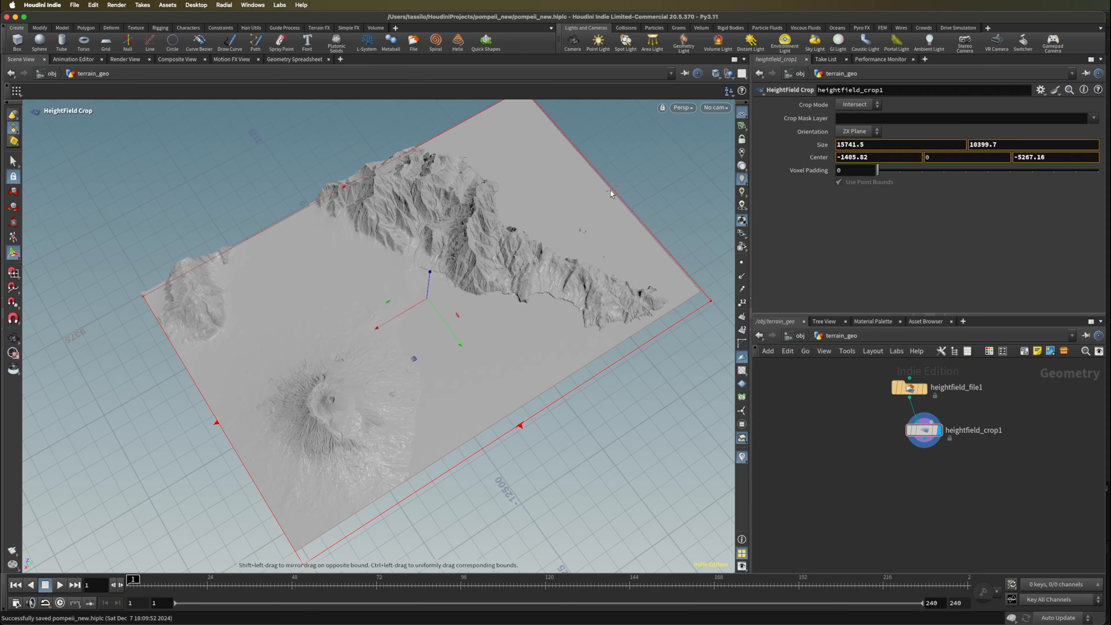
{"action": "left_click_drag", "start_coordinate": [610, 192], "coordinate": [493, 251]}
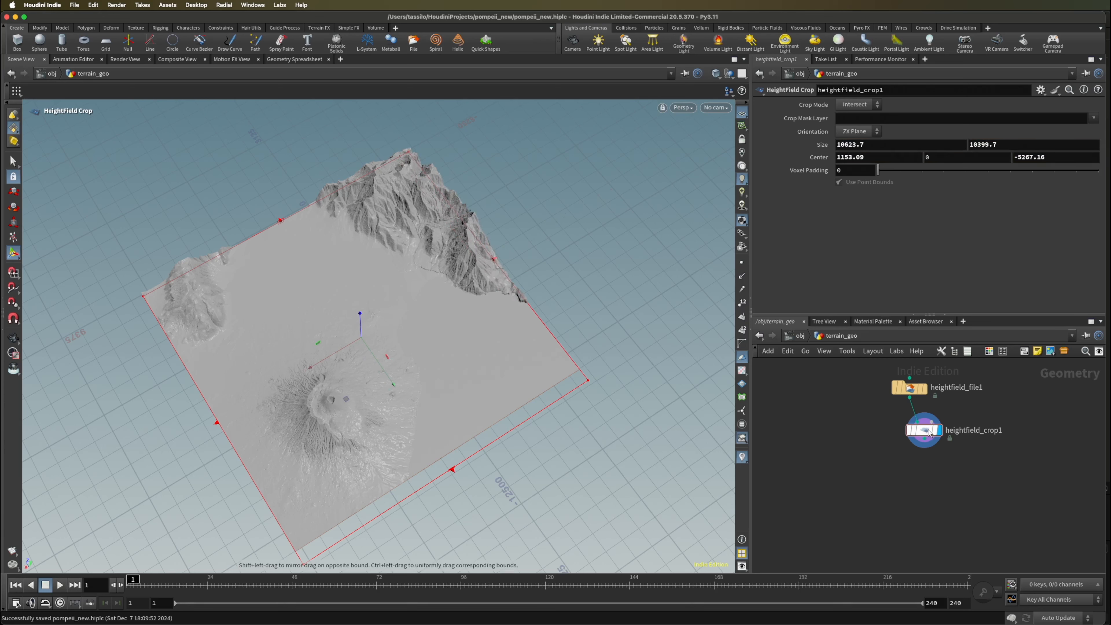
{"action": "left_click_drag", "start_coordinate": [928, 431], "coordinate": [915, 431]}
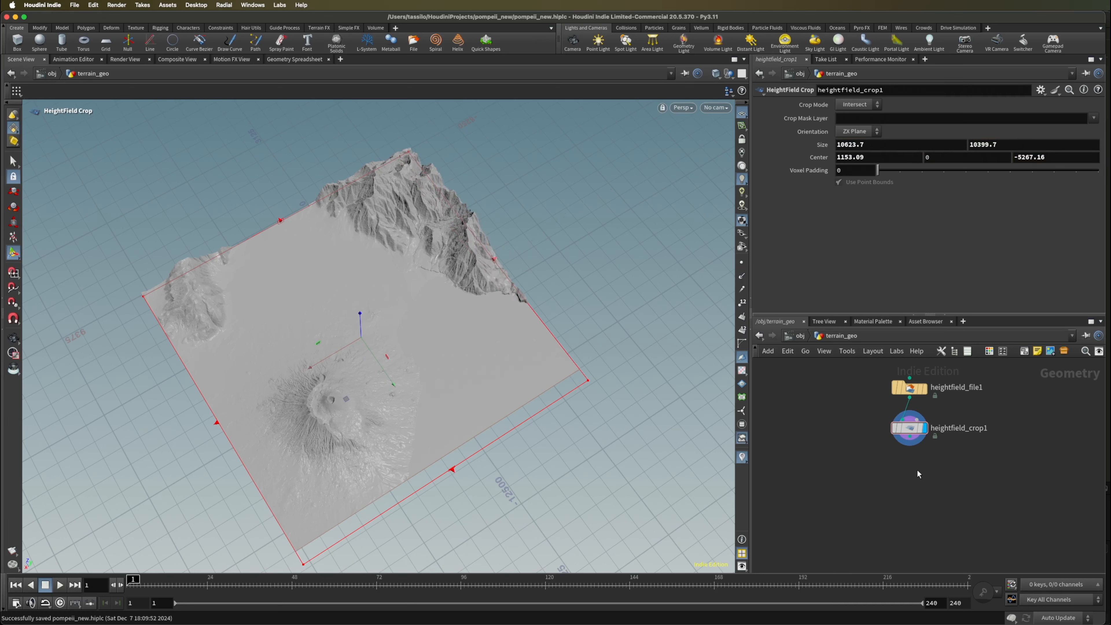
Add a Convert HeightField node below heightfield_crop1 and connect the cropped terrain to its input
{"action": "mouse_move", "coordinate": [916, 468]}
{"action": "middle_mouse_down"}
{"action": "mouse_move", "coordinate": [925, 450]}
{"action": "mouse_move", "coordinate": [910, 449]}
{"action": "middle_mouse_up"}
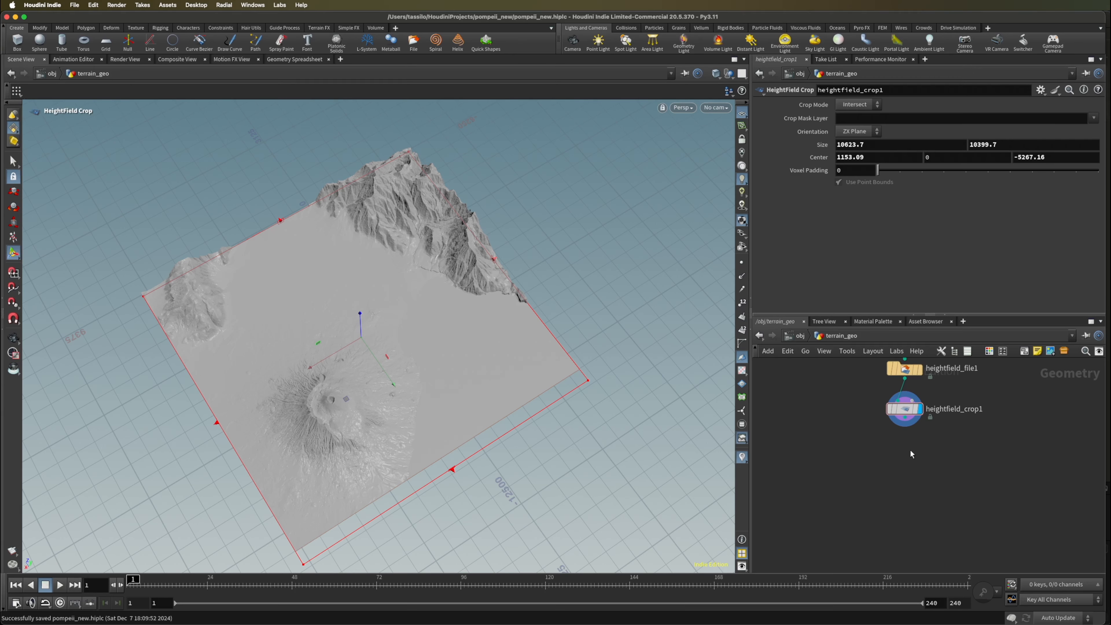
{"action": "key", "text": "Tab"}
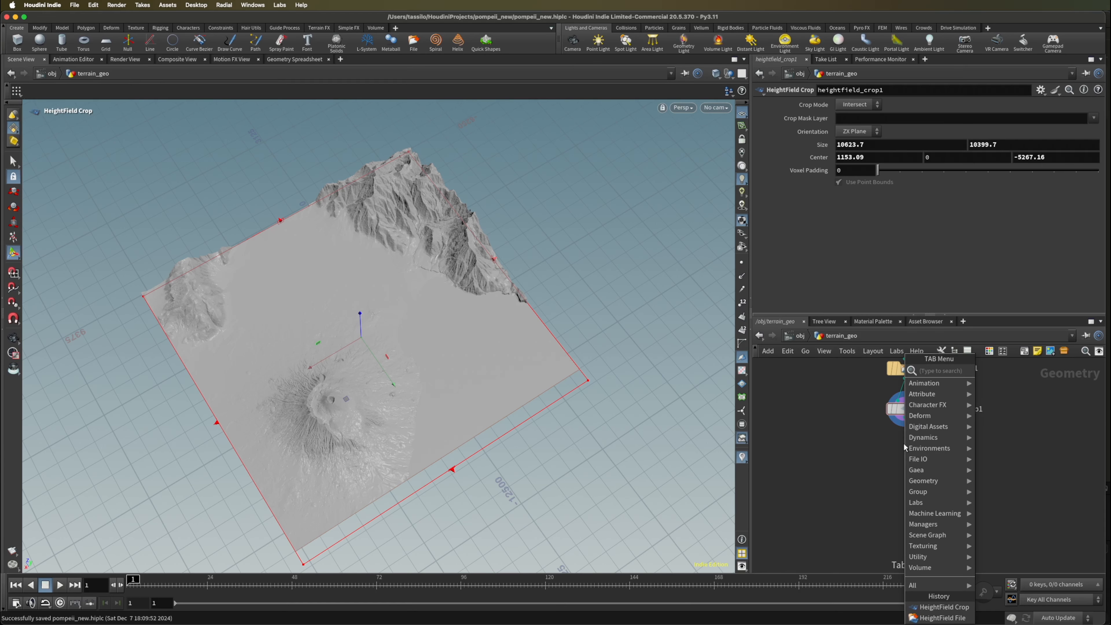
{"action": "type", "text": "convert eh"}
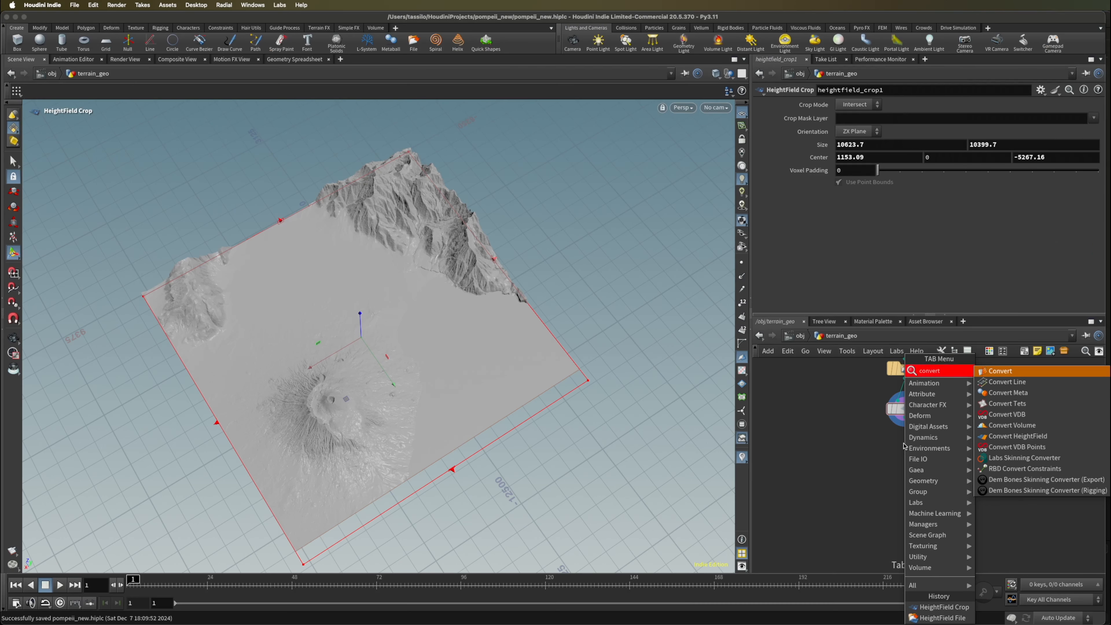
{"action": "key", "text": "BackSpace"}
{"action": "key", "text": "BackSpace"}
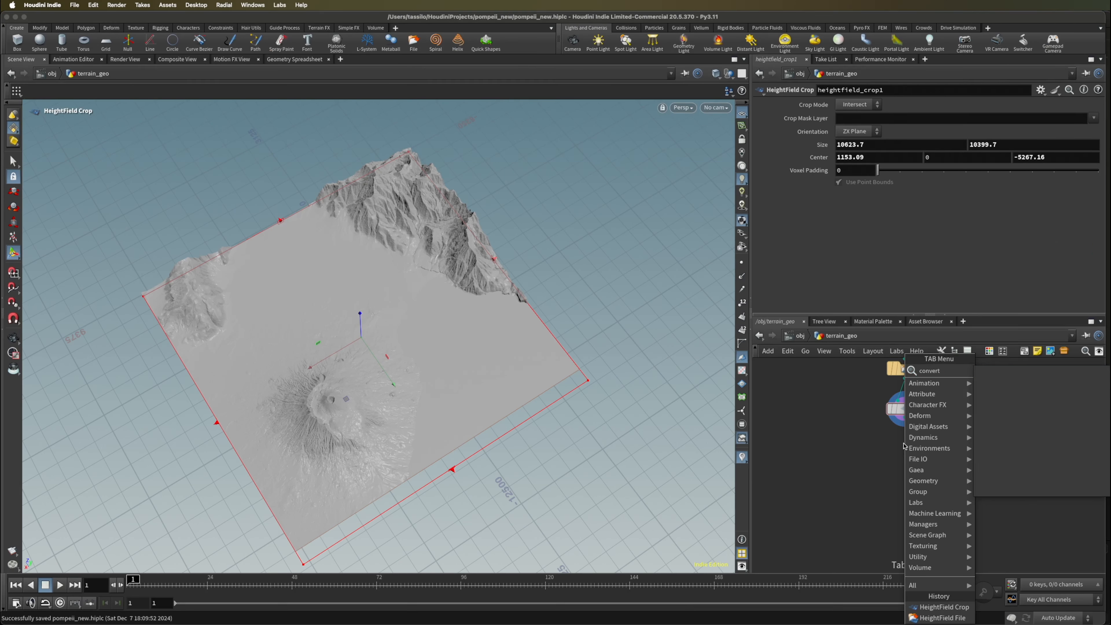
{"action": "type", "text": "heighfi"}
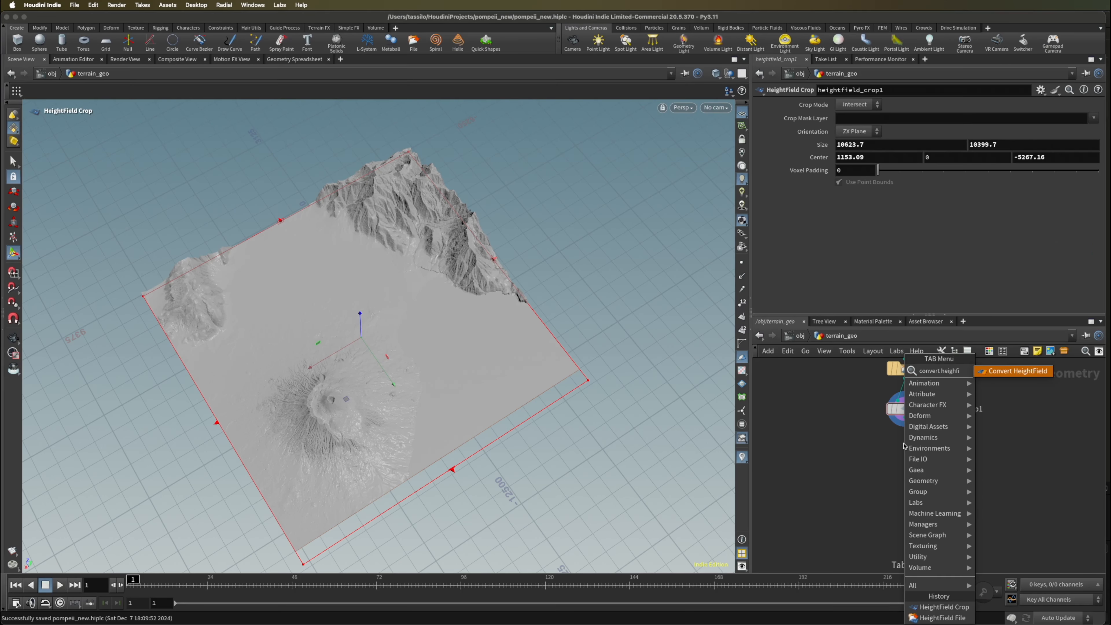
{"action": "key", "text": "Return"}
{"action": "left_click", "coordinate": [903, 442]}
{"action": "left_click", "coordinate": [904, 424]}
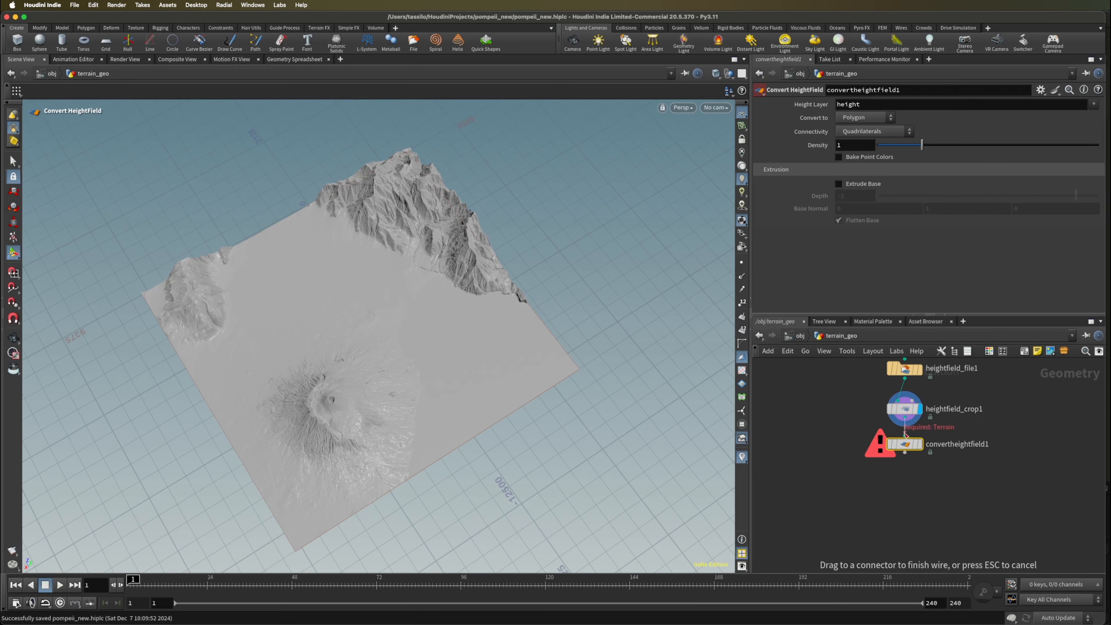
{"action": "left_click", "coordinate": [906, 442]}
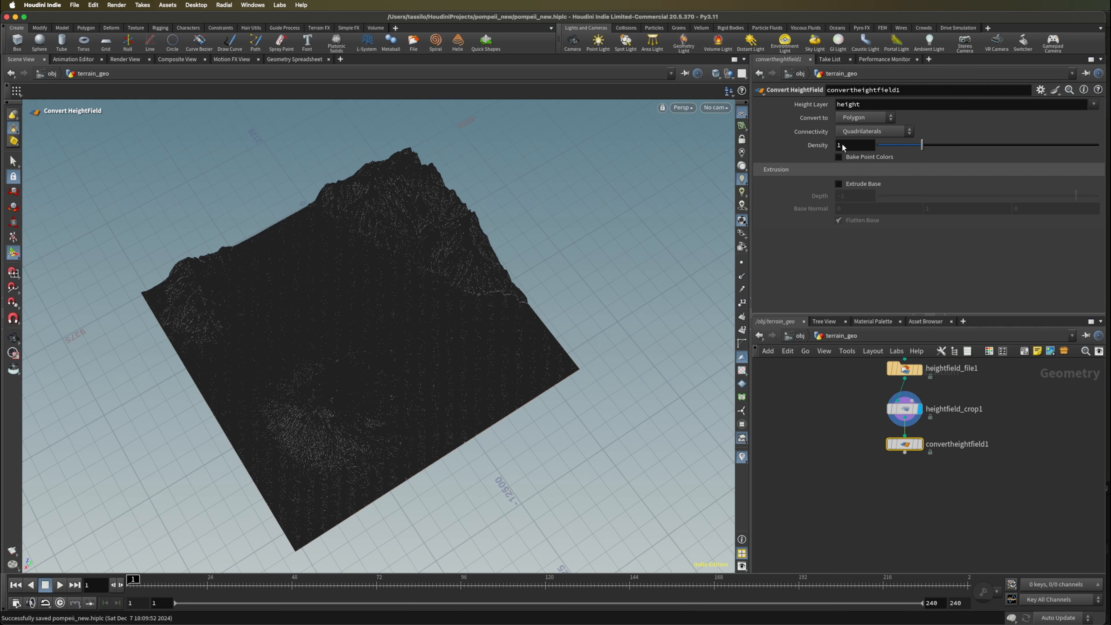
Set the Convert HeightField density to 0.1 and display the converted polygon terrain
{"action": "left_click", "coordinate": [844, 145]}
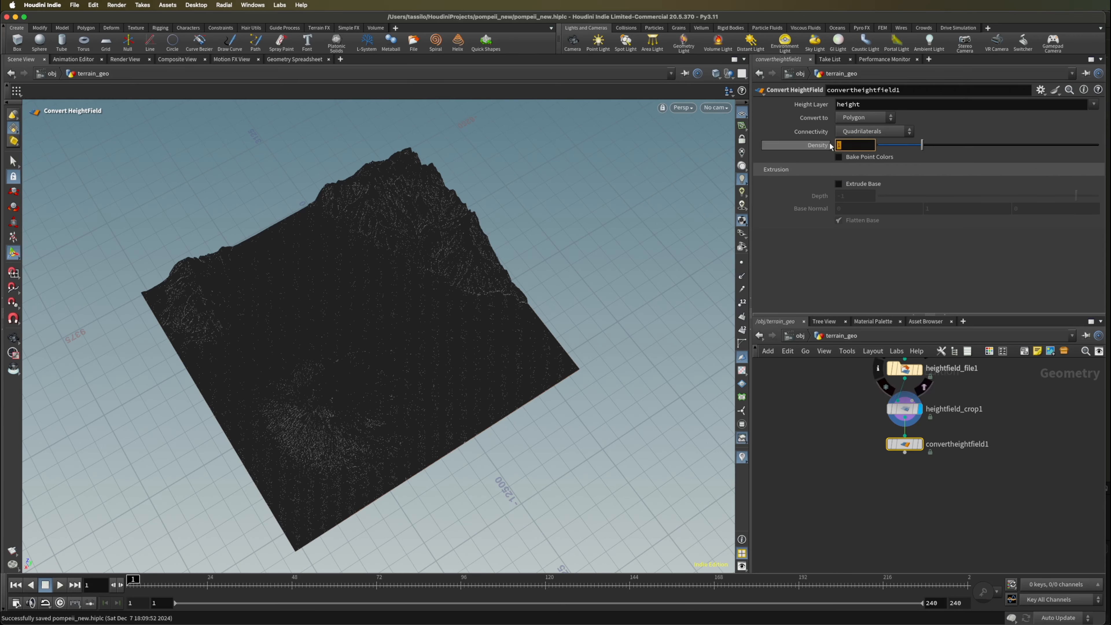
{"action": "type", "text": "0.1"}
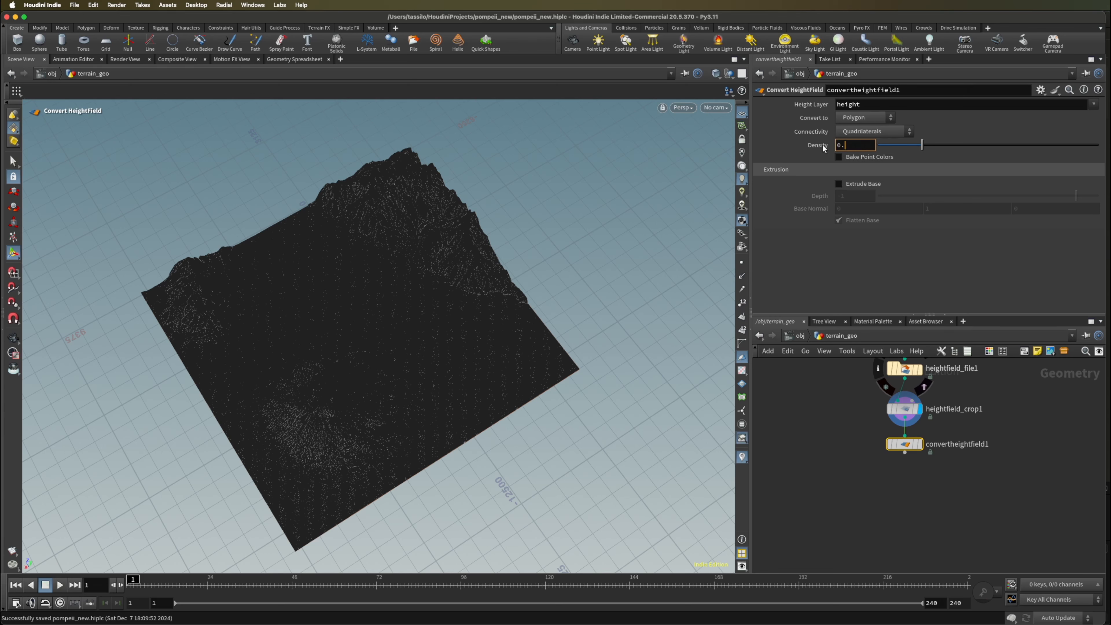
{"action": "key", "text": "Return"}
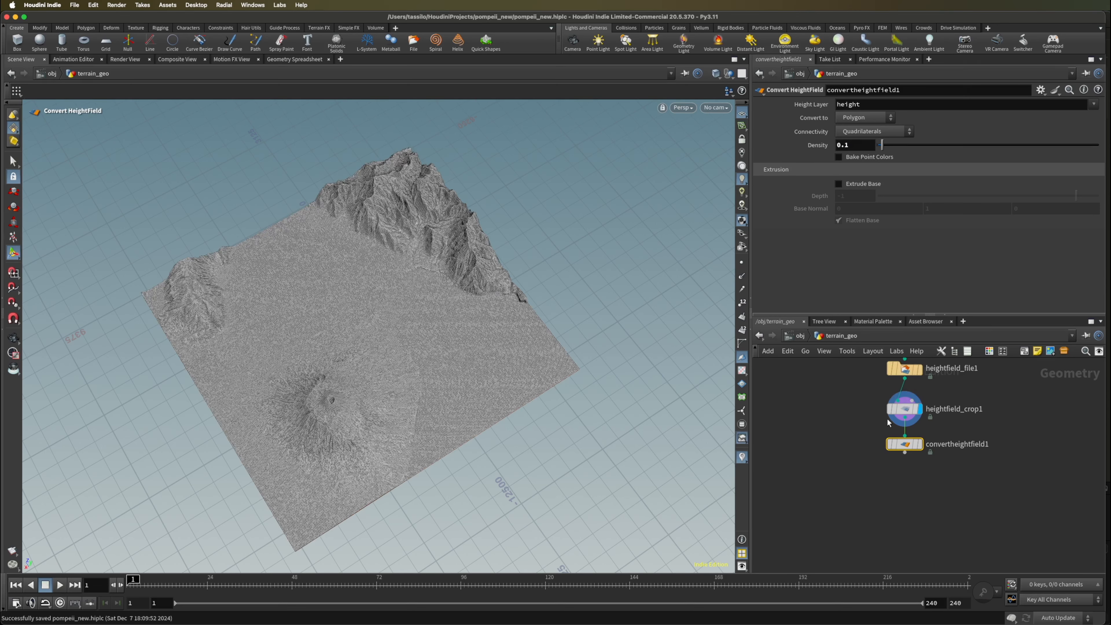
{"action": "left_click", "coordinate": [918, 444]}
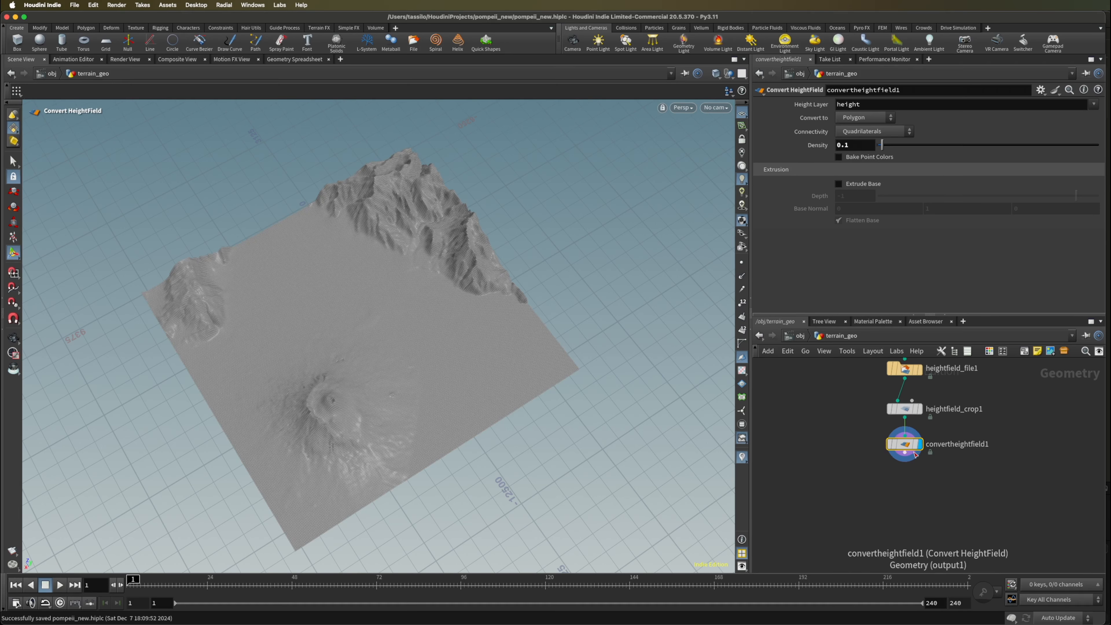
{"action": "left_click", "coordinate": [880, 444]}
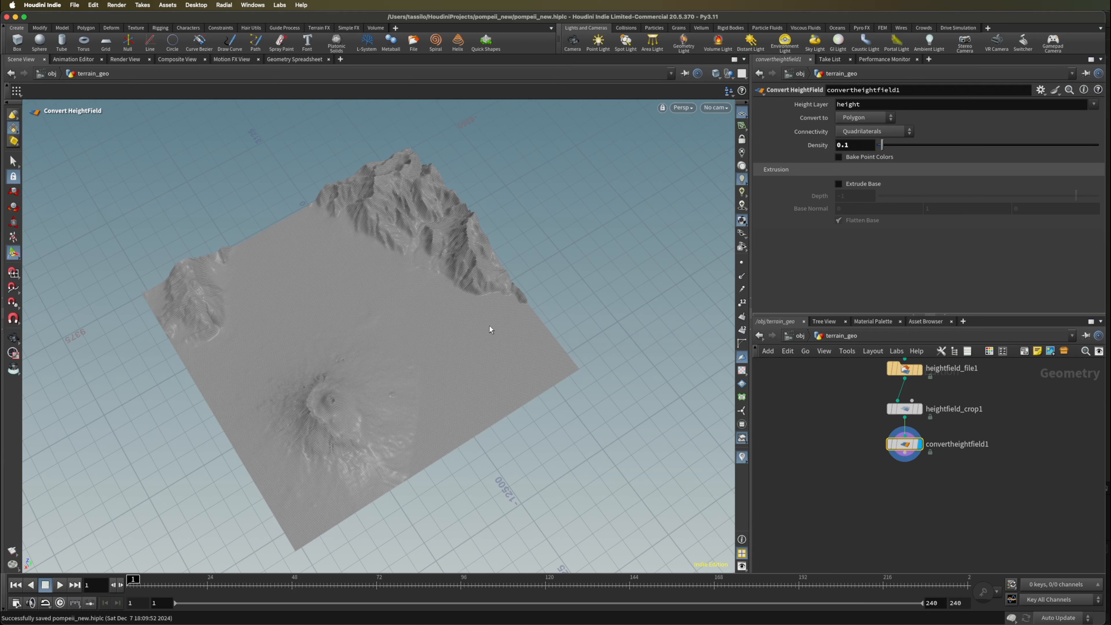
Add a Smooth node below convertheightfield1, connect the polygon terrain to its input, and display the smoothed result
{"action": "key", "text": "s"}
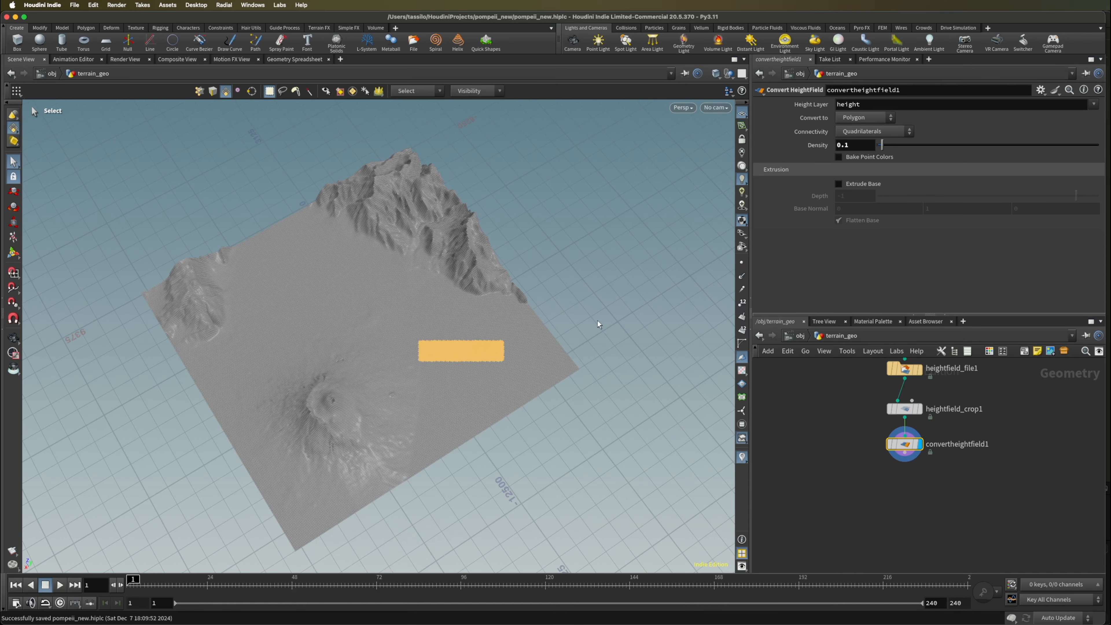
{"action": "key", "text": "Escape"}
{"action": "left_click_drag", "start_coordinate": [597, 338], "coordinate": [624, 414]}
{"action": "scroll", "coordinate": [476, 315], "scroll_direction": "up", "scroll_amount": 5}
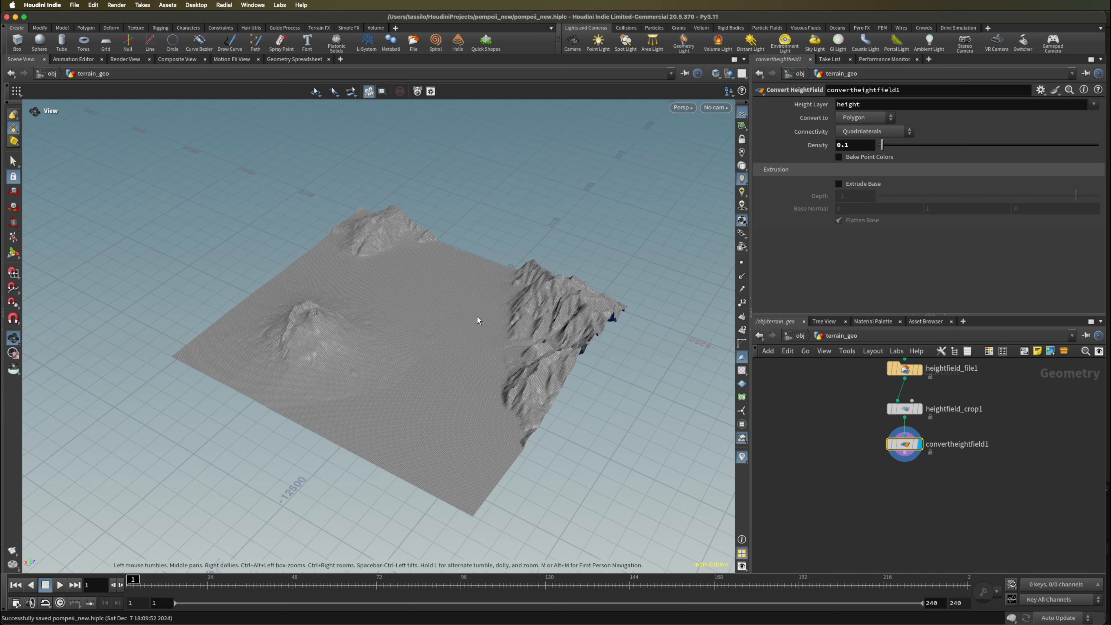
{"action": "scroll", "coordinate": [477, 315], "scroll_direction": "up", "scroll_amount": 5}
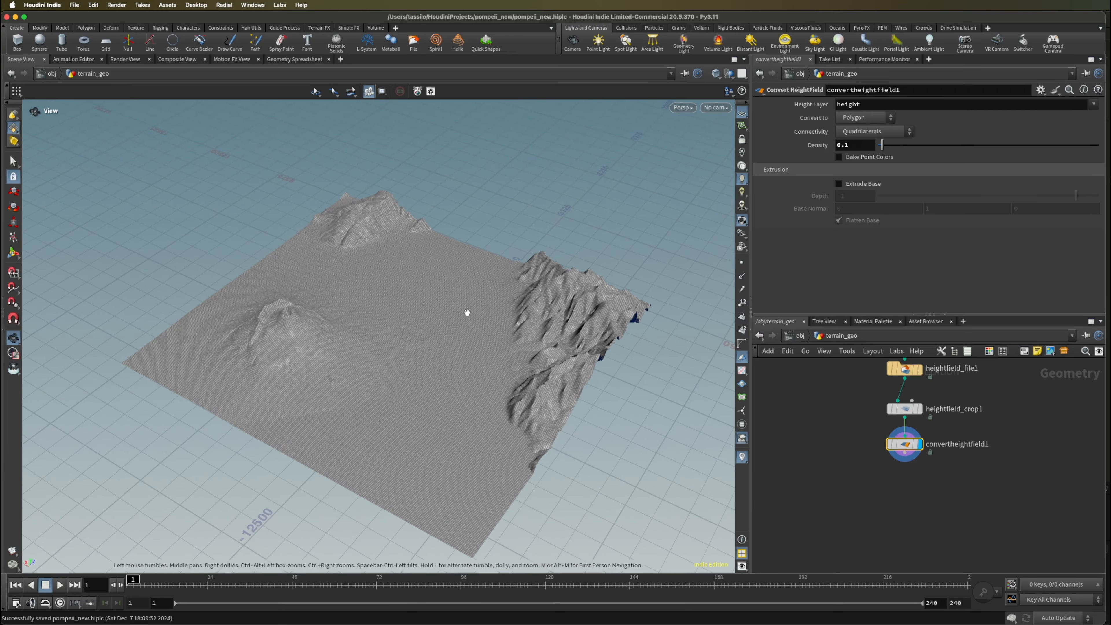
{"action": "key", "text": "s"}
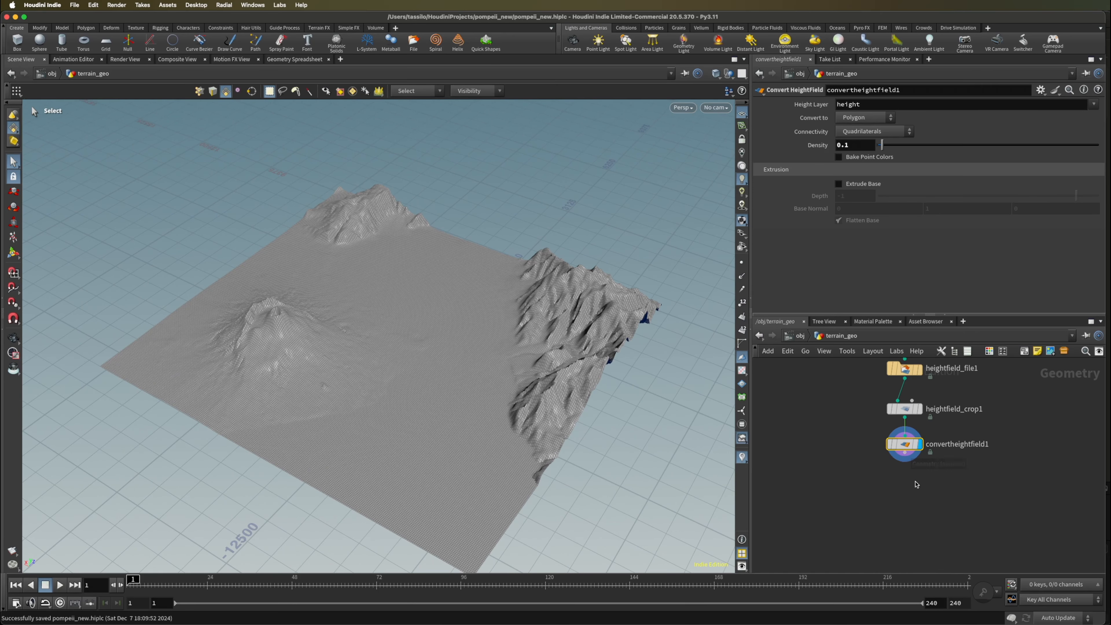
{"action": "scroll", "coordinate": [914, 440], "scroll_direction": "down", "scroll_amount": 3}
{"action": "key", "text": "Tab"}
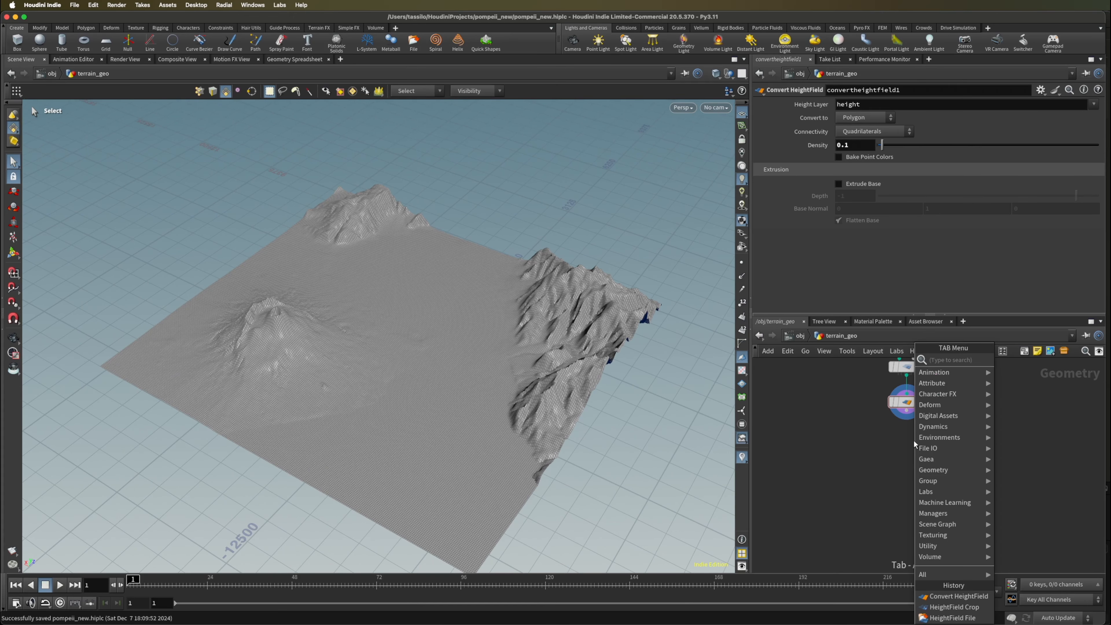
{"action": "type", "text": "smooth"}
{"action": "key", "text": "Return"}
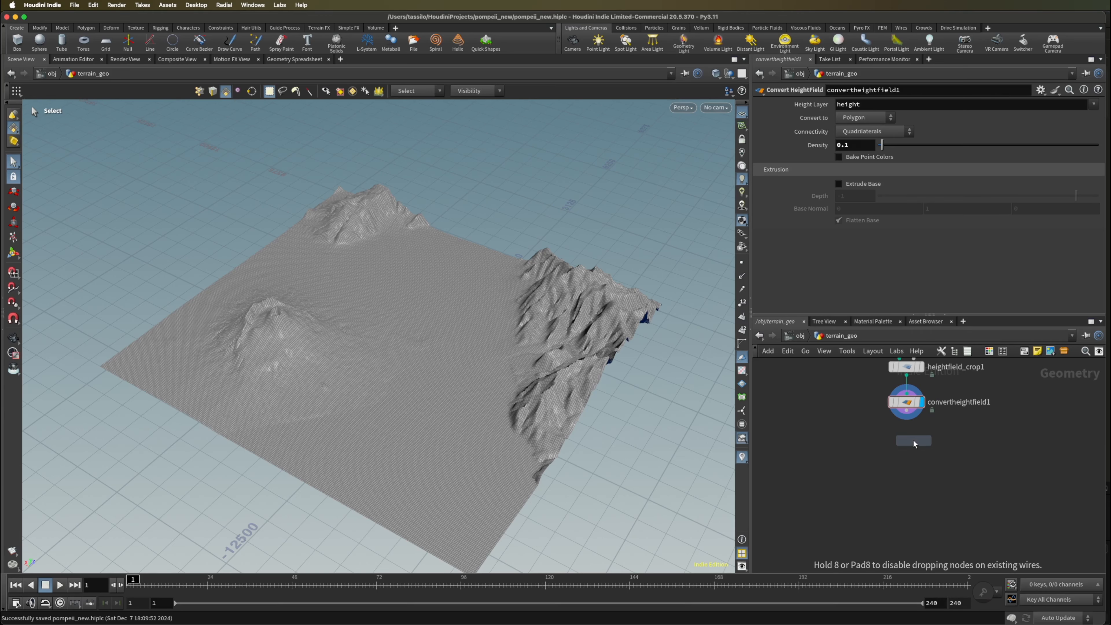
{"action": "left_click", "coordinate": [913, 439]}
{"action": "left_click_drag", "start_coordinate": [907, 411], "coordinate": [906, 429]}
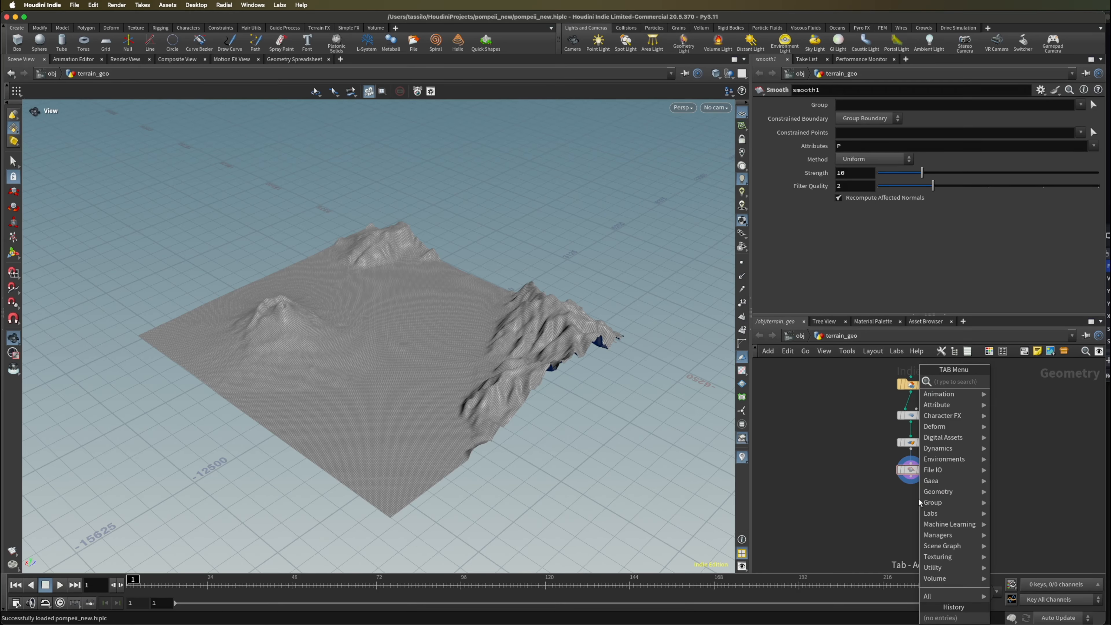
Add a Match Size node below smooth1, connect the smoothed terrain to its input, and display it
{"action": "key", "text": "Tab"}
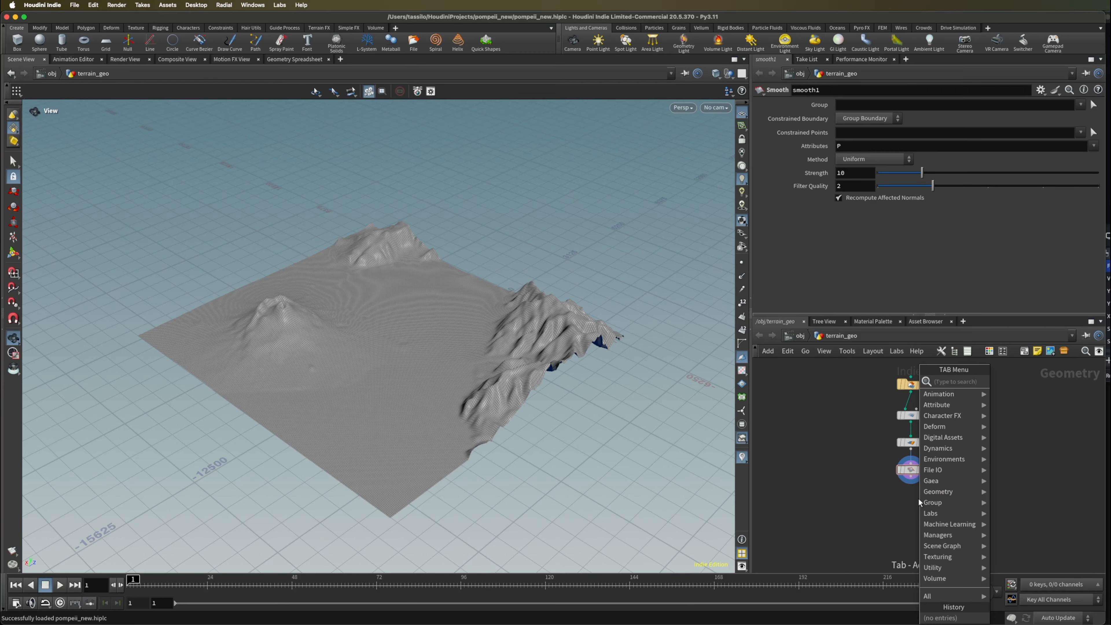
{"action": "type", "text": "matchs"}
{"action": "key", "text": "Return"}
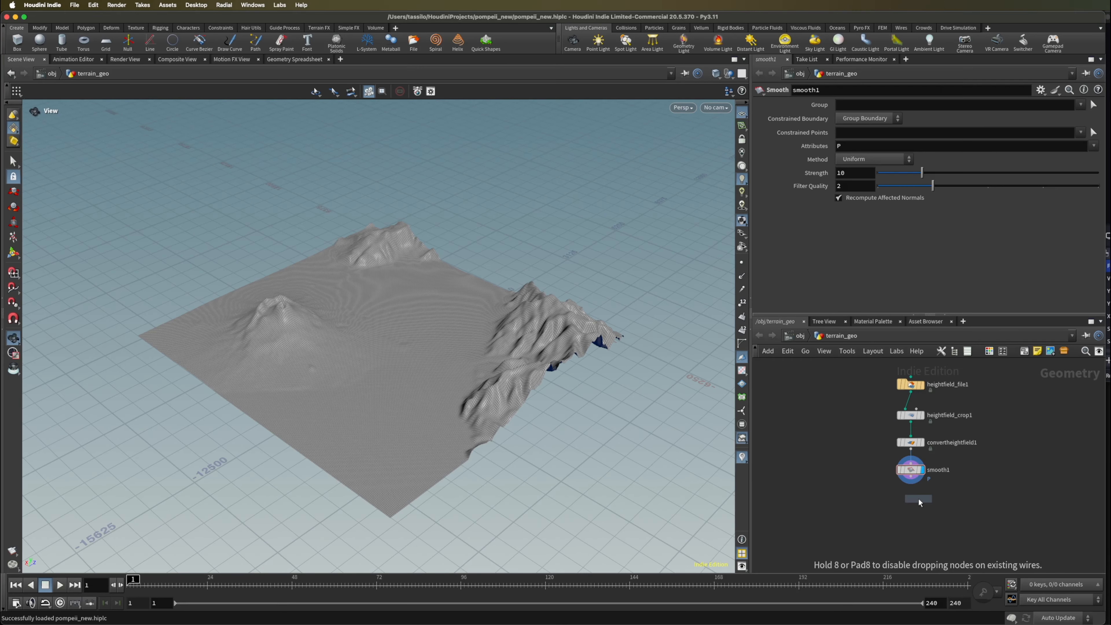
{"action": "left_click", "coordinate": [911, 497]}
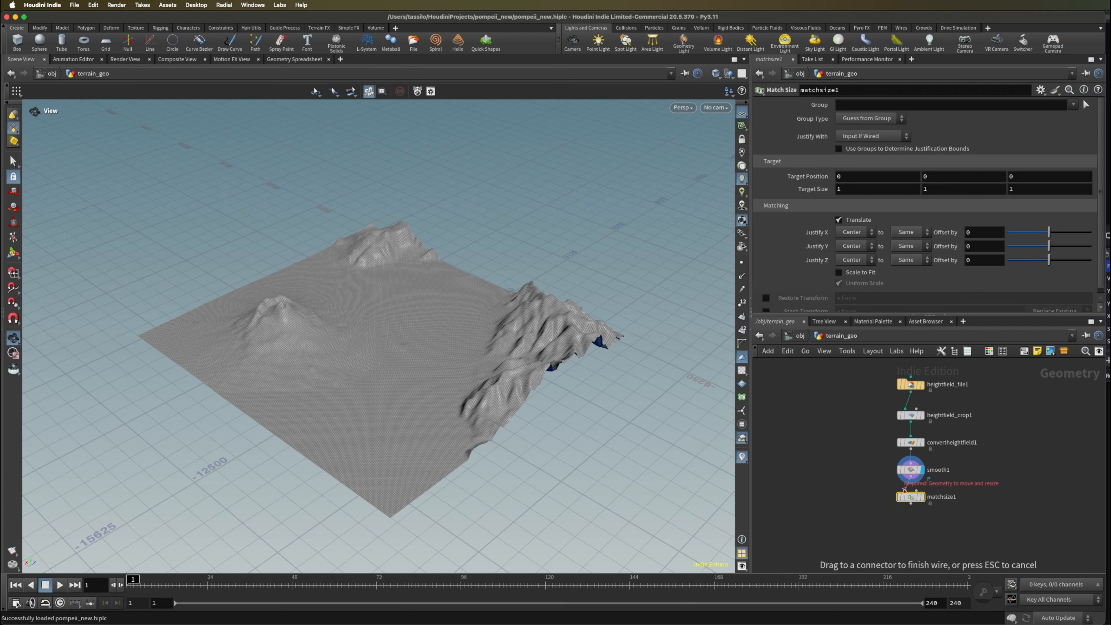
{"action": "left_click", "coordinate": [923, 497]}
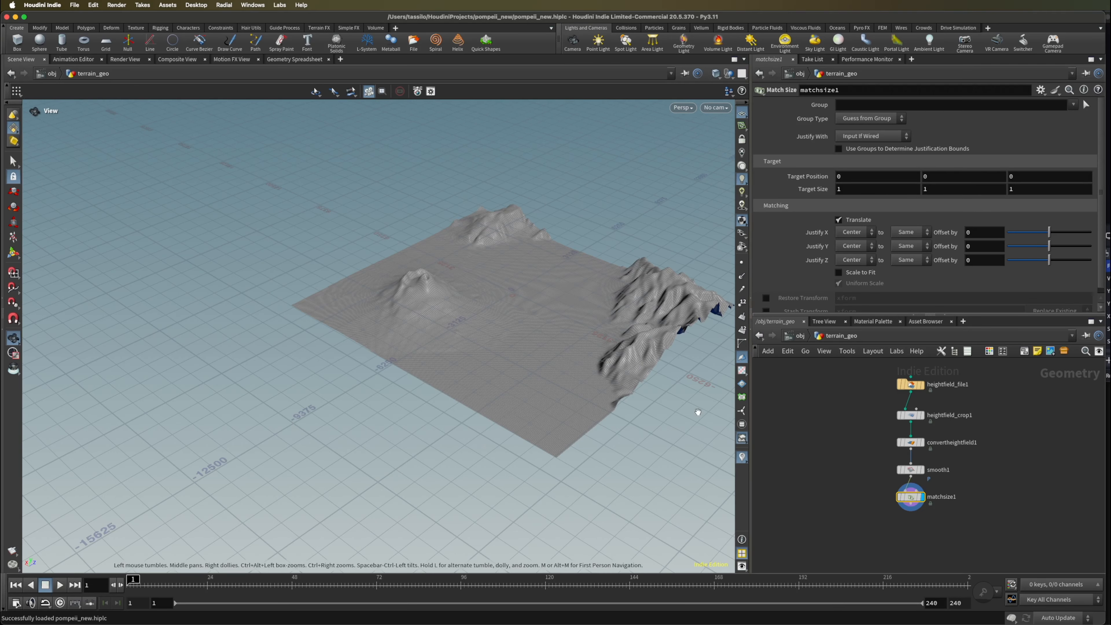
Set Justify Y to Min and enable Scale to Fit on matchsize1
{"action": "left_click_drag", "start_coordinate": [689, 395], "coordinate": [757, 353]}
{"action": "left_click", "coordinate": [853, 246]}
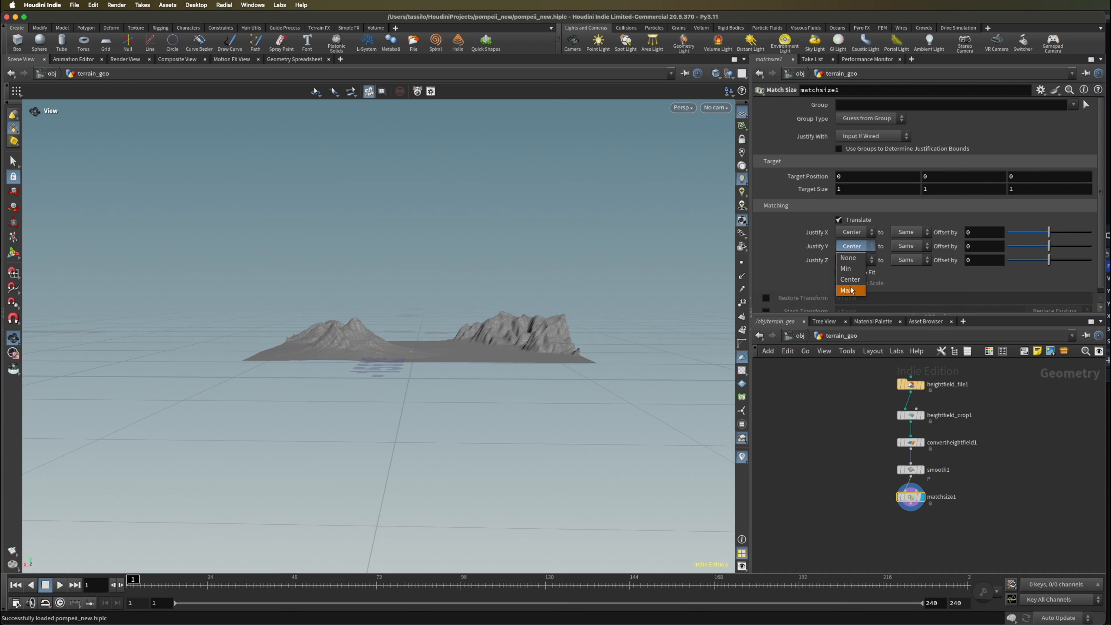
{"action": "left_click", "coordinate": [851, 269]}
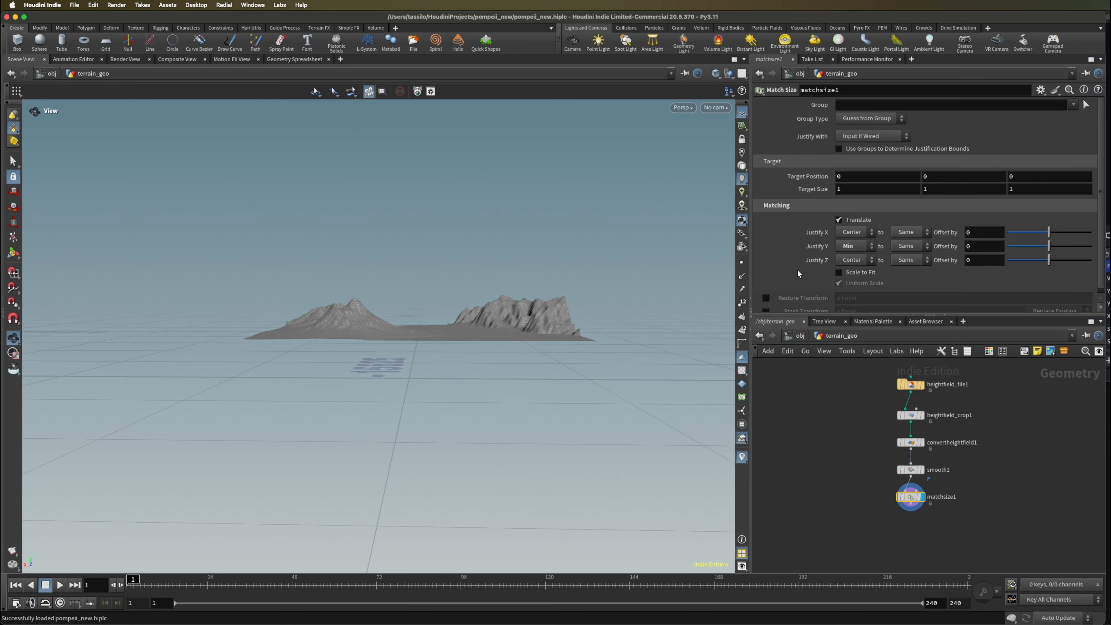
{"action": "scroll", "coordinate": [797, 272], "scroll_direction": "down", "scroll_amount": 1}
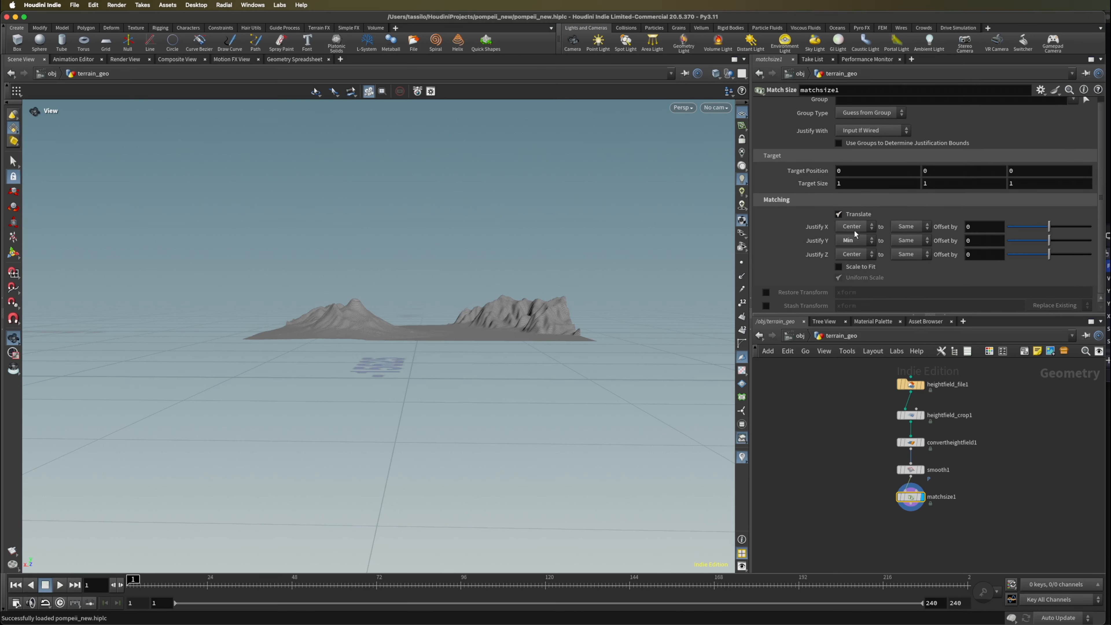
{"action": "left_click", "coordinate": [837, 267]}
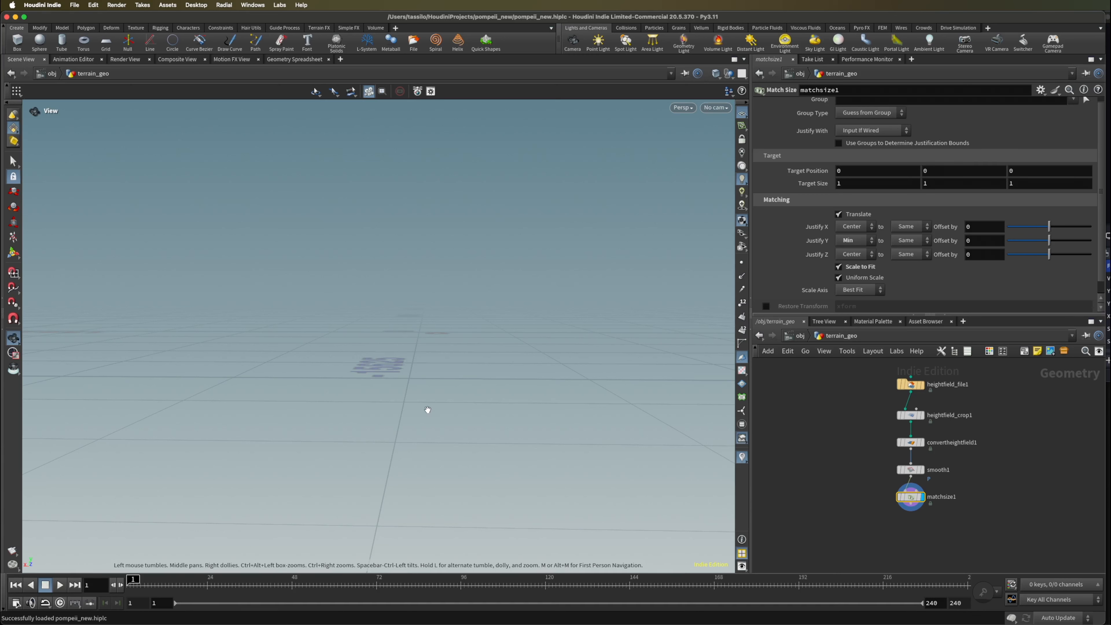
{"action": "key", "text": "z"}
{"action": "key", "text": "h"}
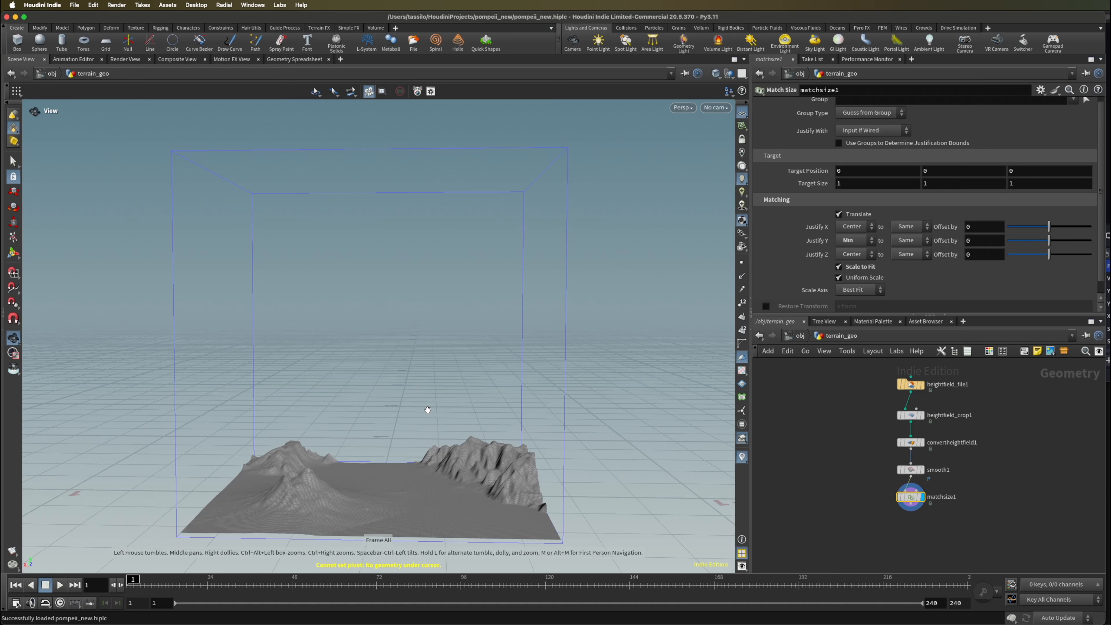
{"action": "key", "text": "Return"}
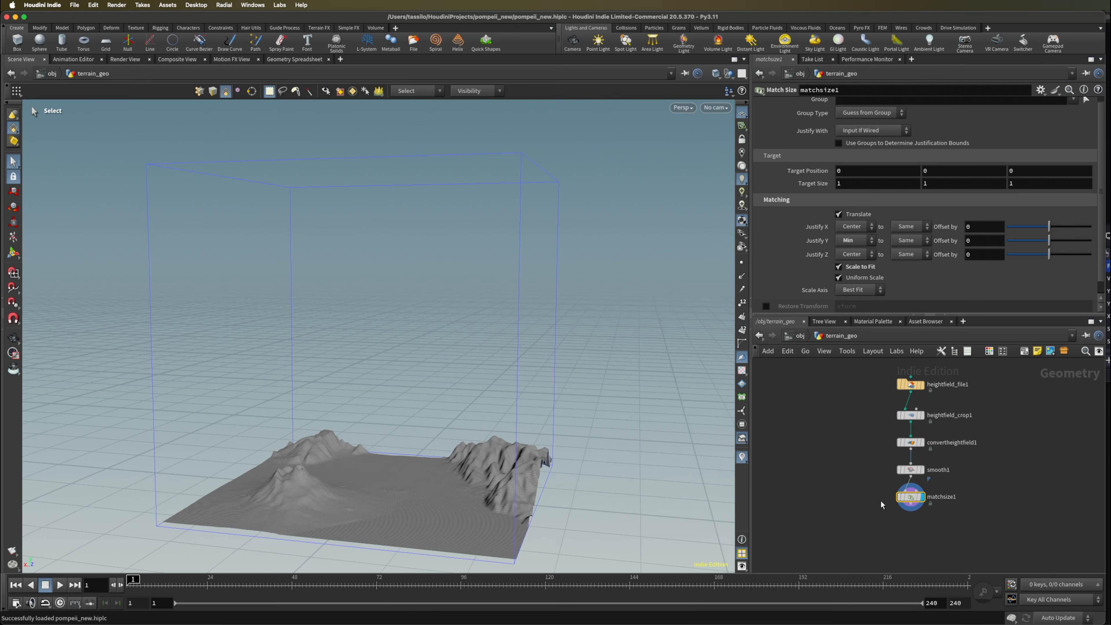
{"action": "key", "text": "Escape"}
{"action": "scroll", "coordinate": [662, 470], "scroll_direction": "up", "scroll_amount": 10}
{"action": "key", "text": "space+h"}
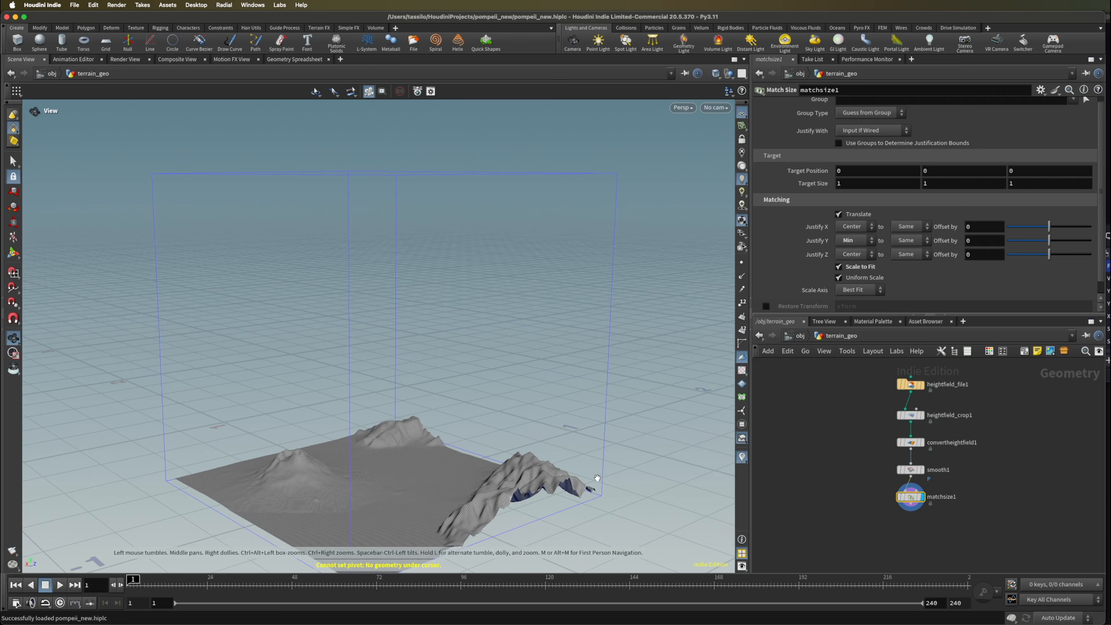
Add a Null node below matchsize1, connected to its output, and display it
{"action": "left_click", "coordinate": [906, 532]}
{"action": "middle_click_drag", "start_coordinate": [911, 532], "coordinate": [916, 517]}
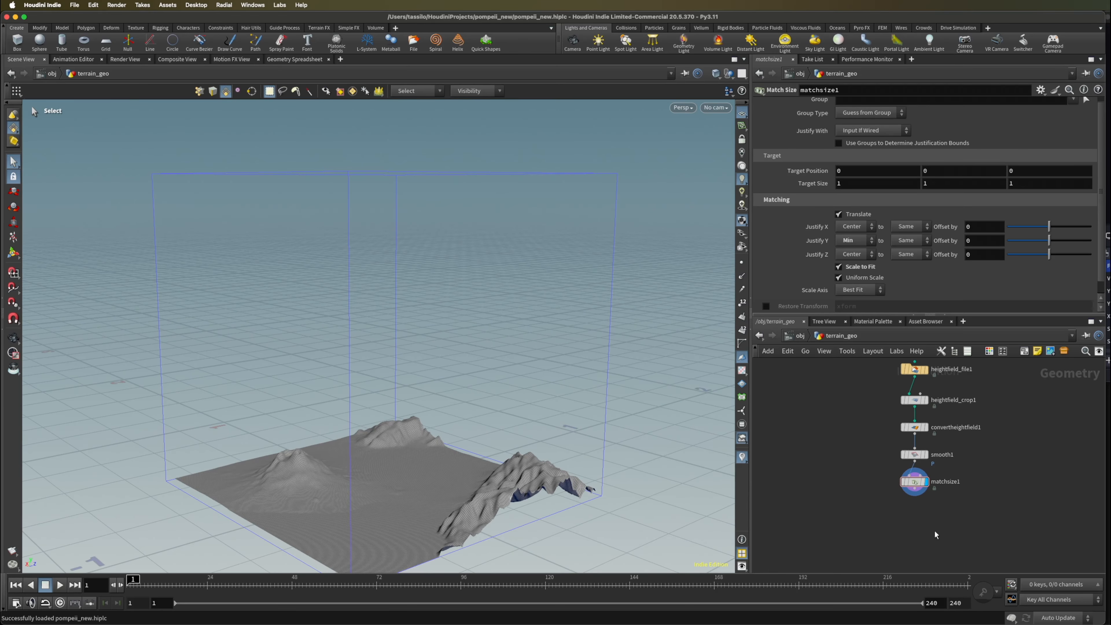
{"action": "key", "text": "Tab"}
{"action": "type", "text": "t"}
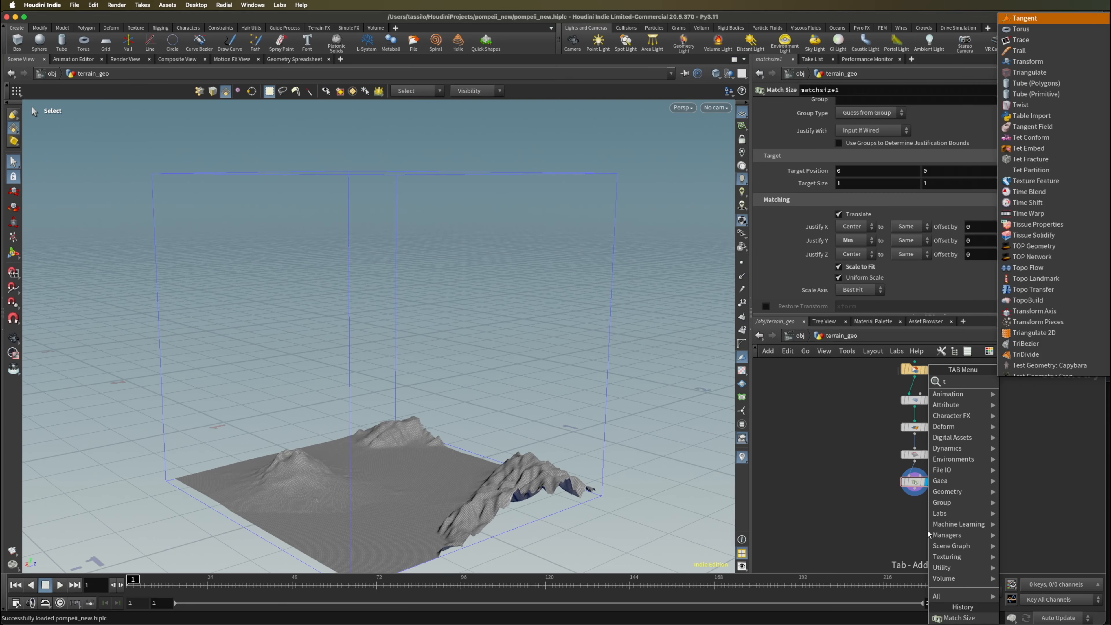
{"action": "key", "text": "BackSpace"}
{"action": "type", "text": "null"}
{"action": "key", "text": "Return"}
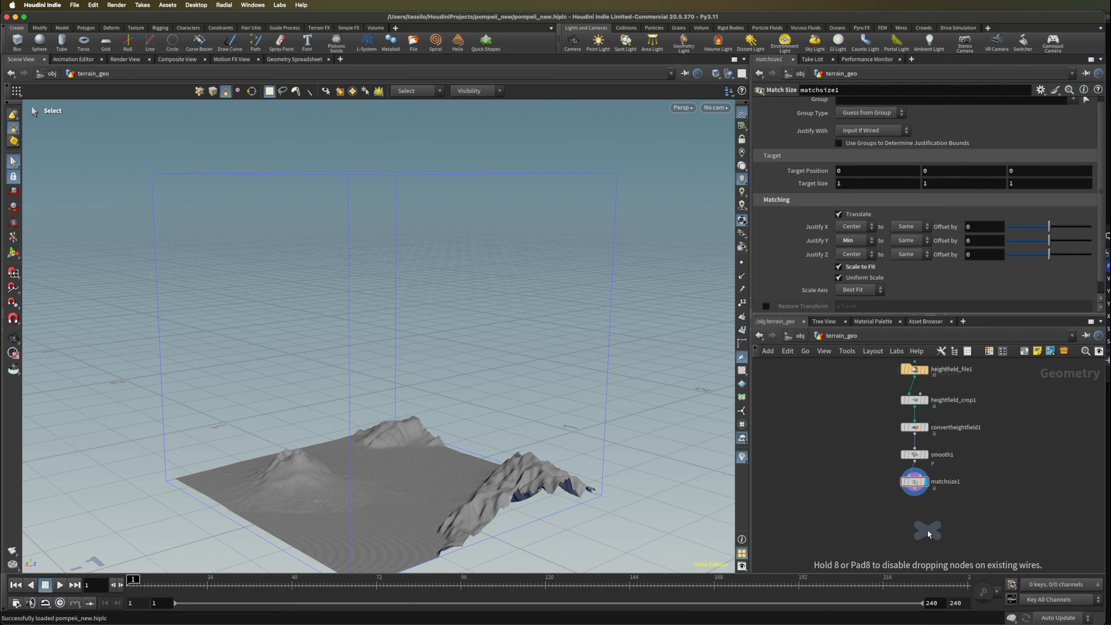
{"action": "left_click", "coordinate": [915, 512]}
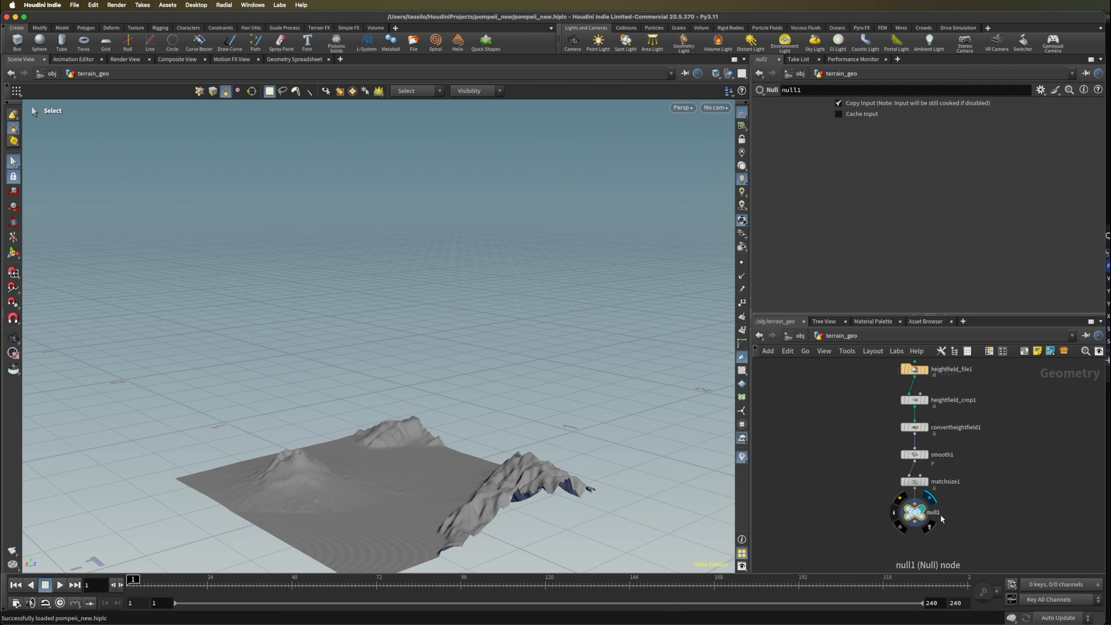
Rename the Null node under matchsize1 as TERRAIN_GEO_OUT
{"action": "key", "text": "Escape"}
{"action": "left_click_drag", "start_coordinate": [612, 493], "coordinate": [619, 468]}
{"action": "key", "text": "s"}
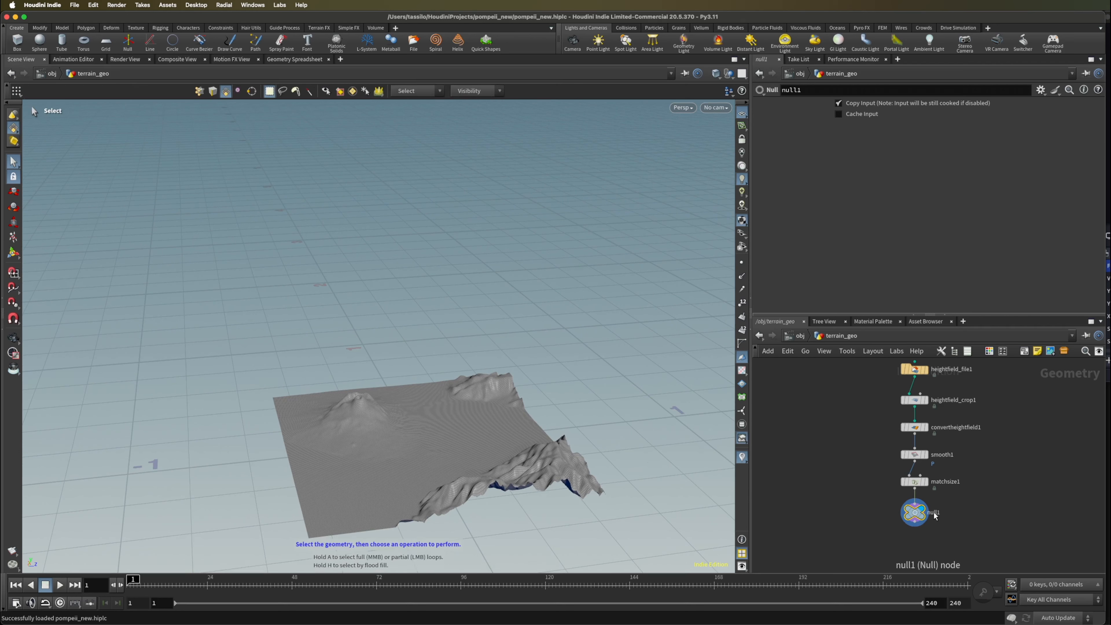
{"action": "double_click", "coordinate": [934, 513]}
{"action": "type", "text": "TER"}
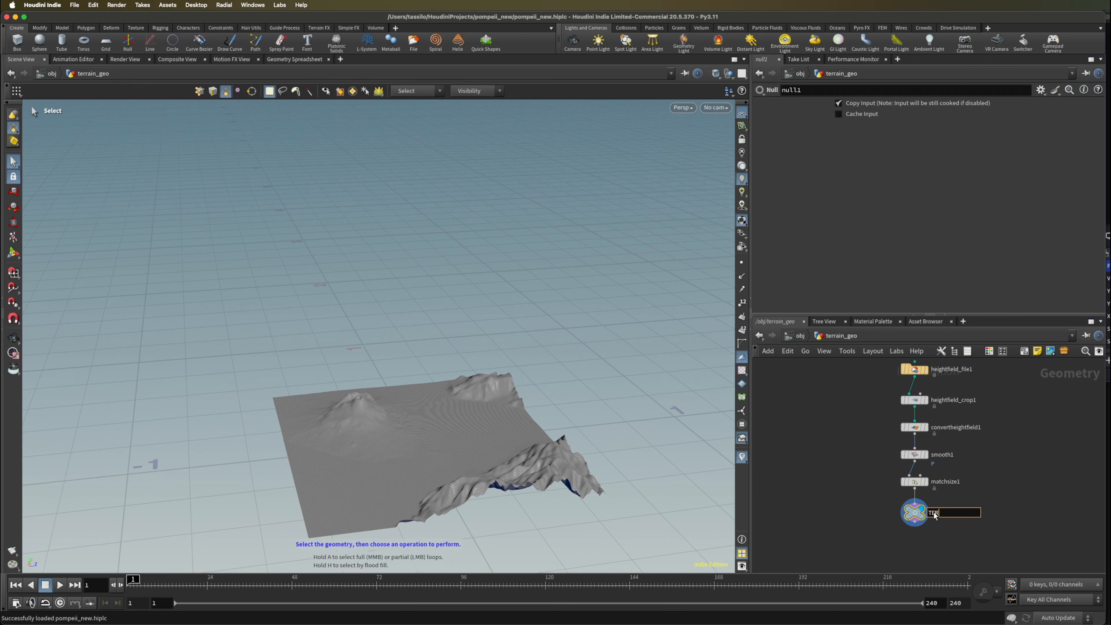
{"action": "type", "text": "RAIN_GEO_OUT"}
{"action": "key", "text": "Return"}
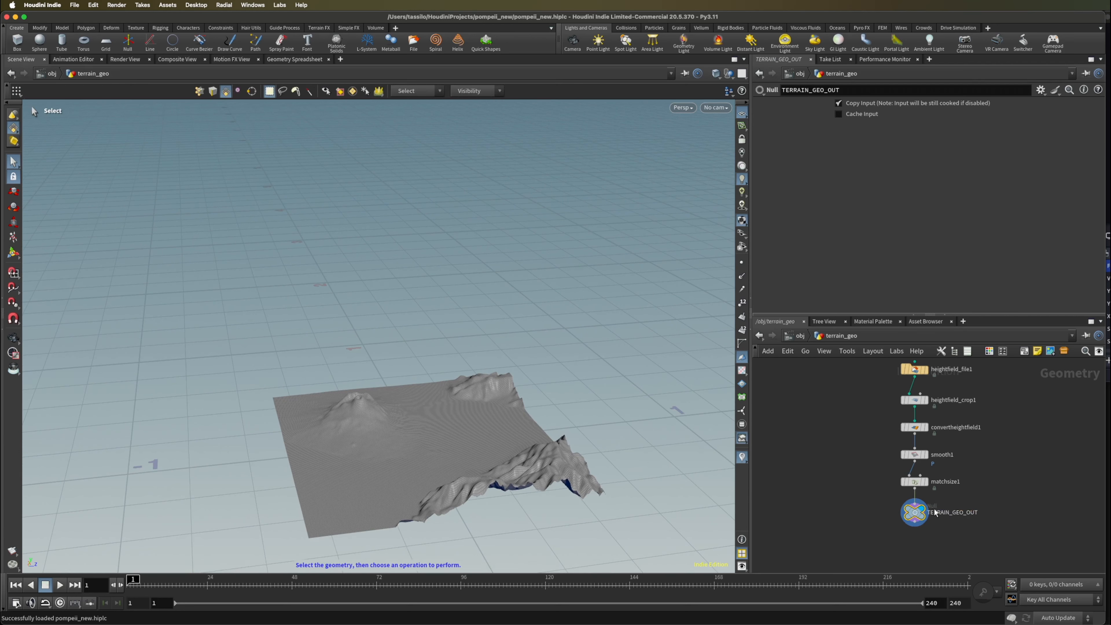
{"action": "left_click", "coordinate": [984, 502]}
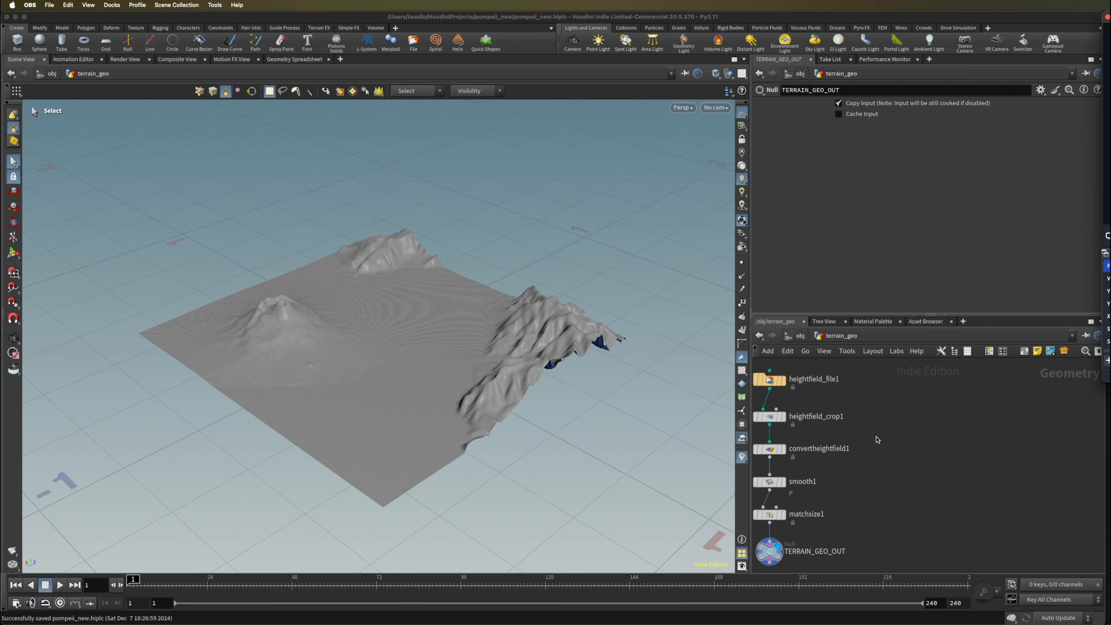
Add a second Null node in the empty space beside heightfield_crop1
{"action": "left_click", "coordinate": [909, 434]}
{"action": "key", "text": "h"}
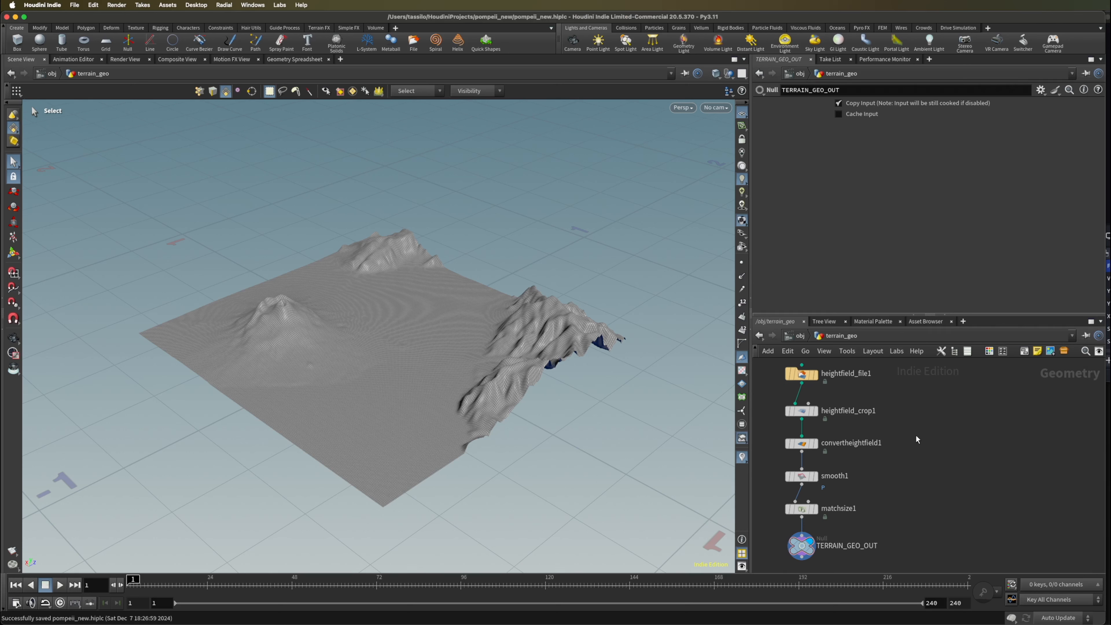
{"action": "middle_click_drag", "start_coordinate": [916, 435], "coordinate": [910, 440]}
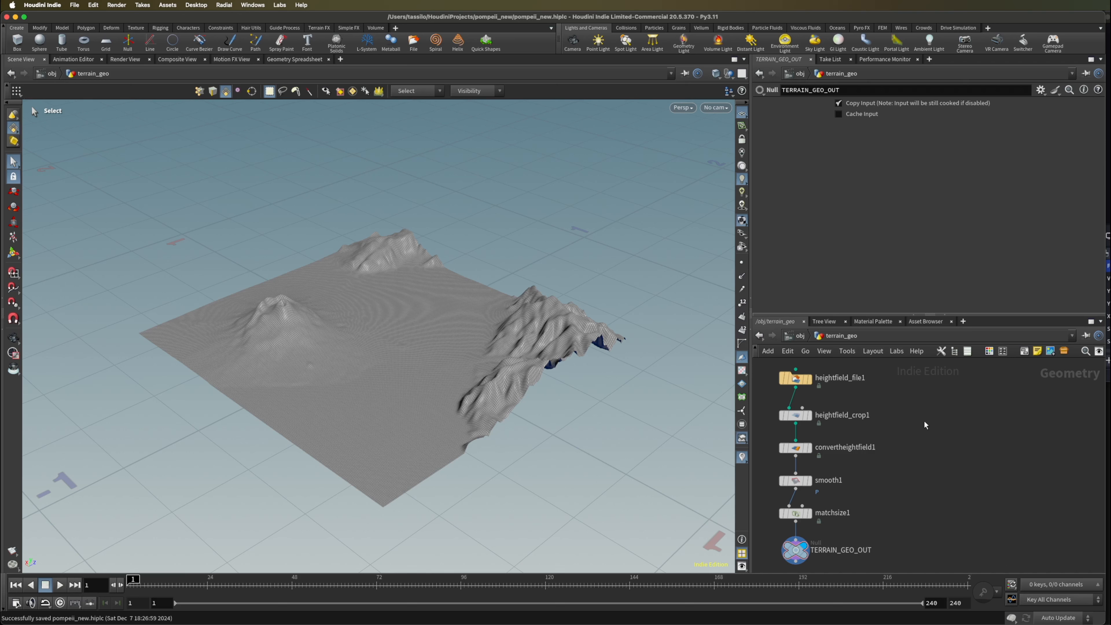
{"action": "key", "text": "Tab"}
{"action": "type", "text": "N"}
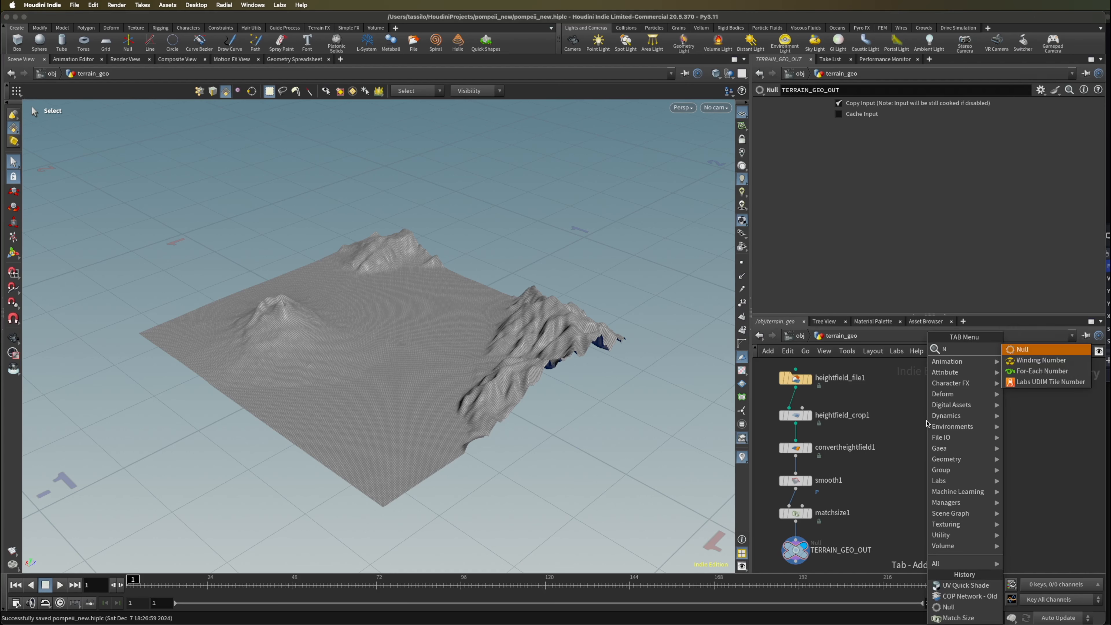
{"action": "key", "text": "Return"}
{"action": "left_click", "coordinate": [926, 420]}
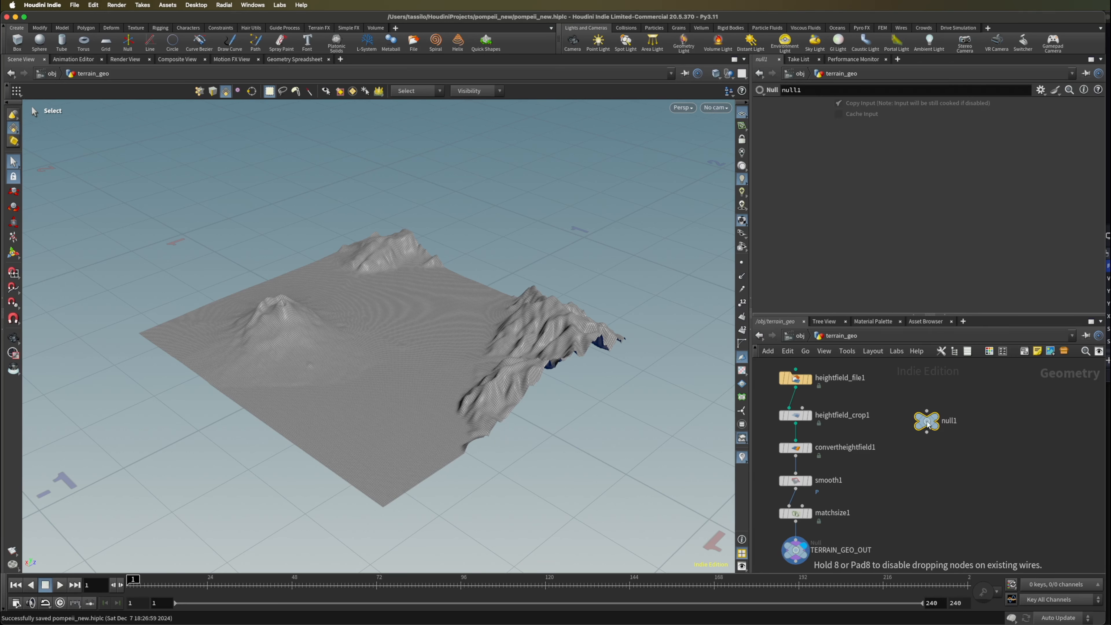
Connect heightfield_crop1's output to the new Null node and move the node slightly lower, level with convertheightfield1
{"action": "left_click", "coordinate": [802, 393]}
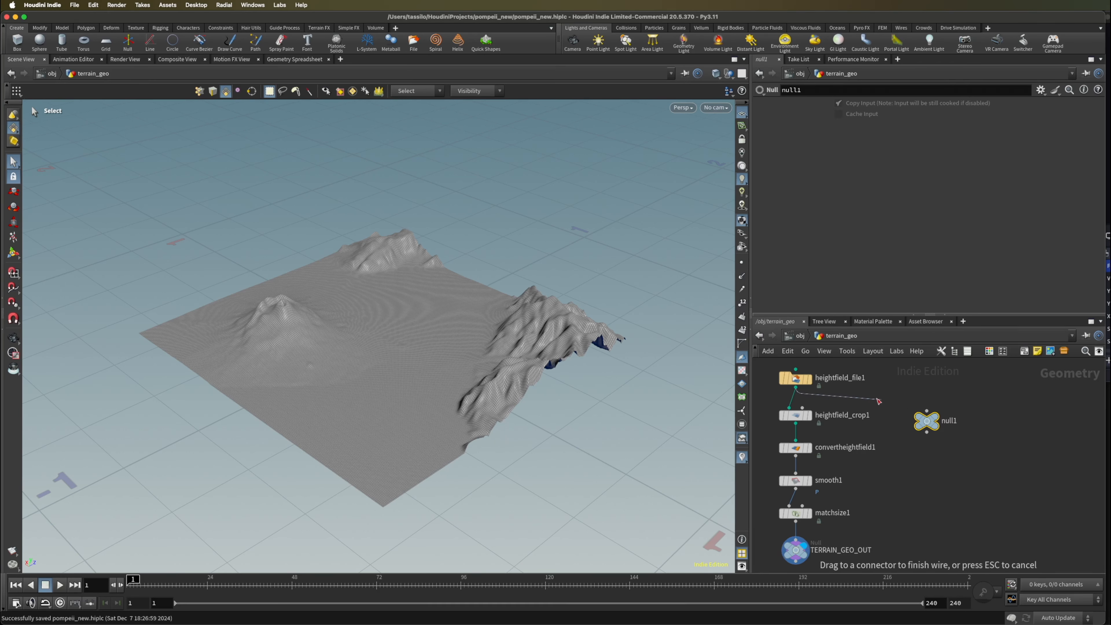
{"action": "key", "text": "Escape"}
{"action": "left_click", "coordinate": [798, 425]}
{"action": "left_click", "coordinate": [928, 422]}
{"action": "left_click_drag", "start_coordinate": [929, 422], "coordinate": [943, 447]}
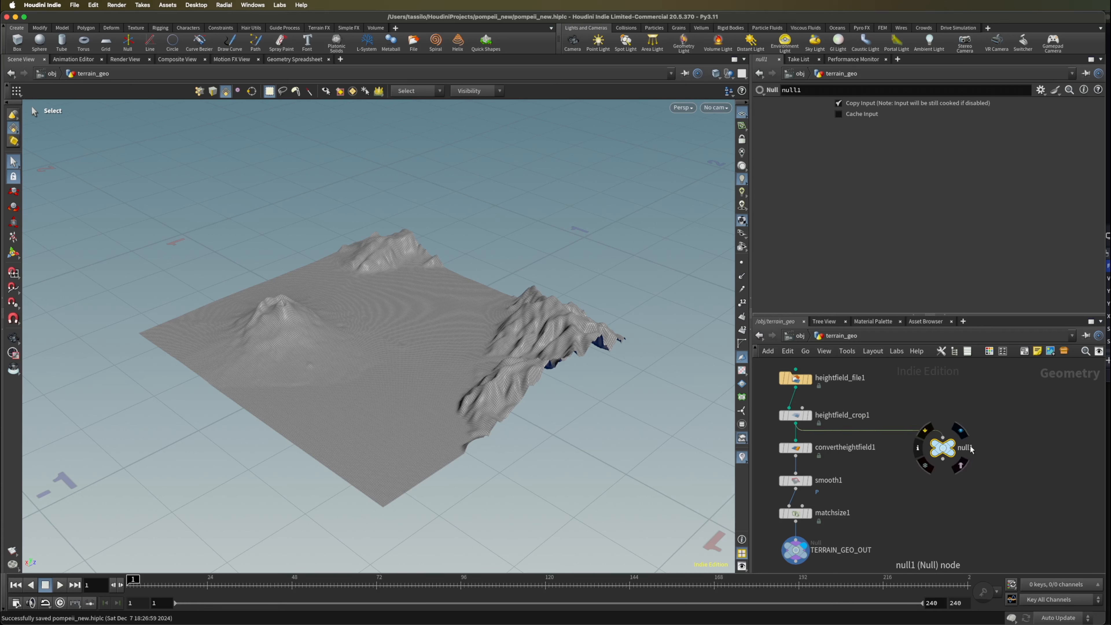
Rename the Null node branching from heightfield_crop1 as TERRAIN_COP and display it
{"action": "double_click", "coordinate": [970, 449]}
{"action": "type", "text": "T"}
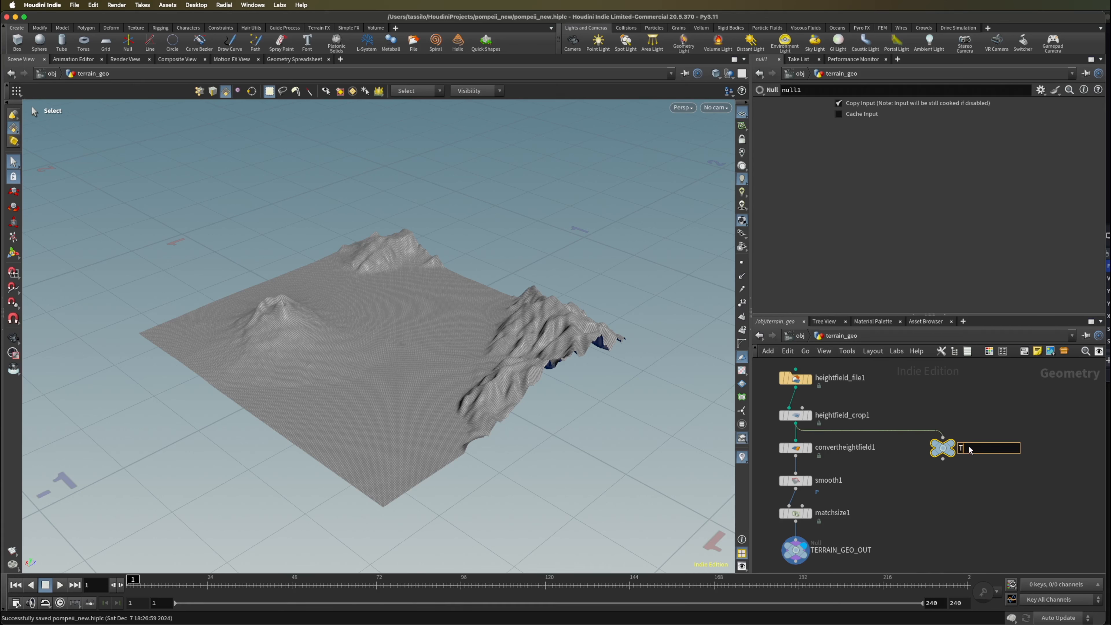
{"action": "type", "text": "ERRAIN_COP"}
{"action": "key", "text": "Return"}
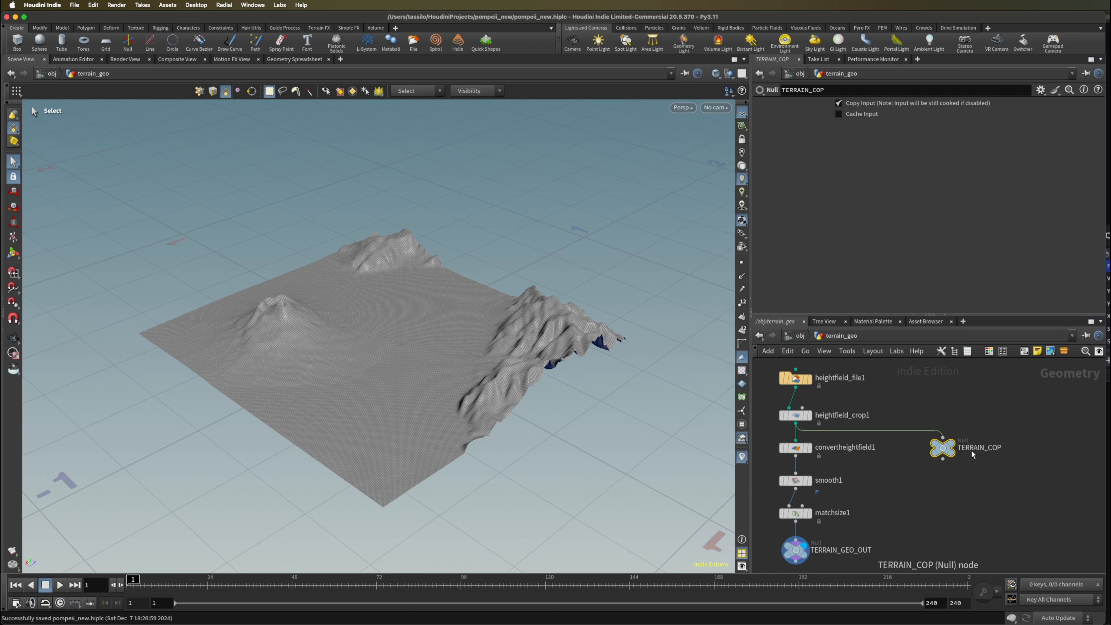
{"action": "left_click", "coordinate": [950, 445]}
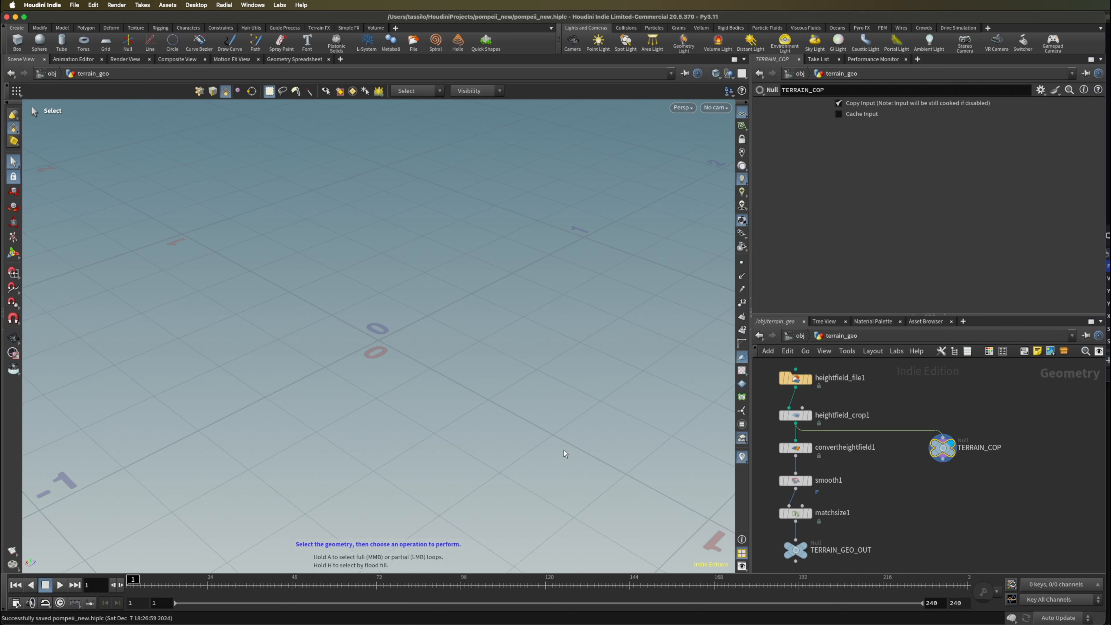
Add a COP Network - Old node in the empty space beside TERRAIN_COP
{"action": "key", "text": "Escape"}
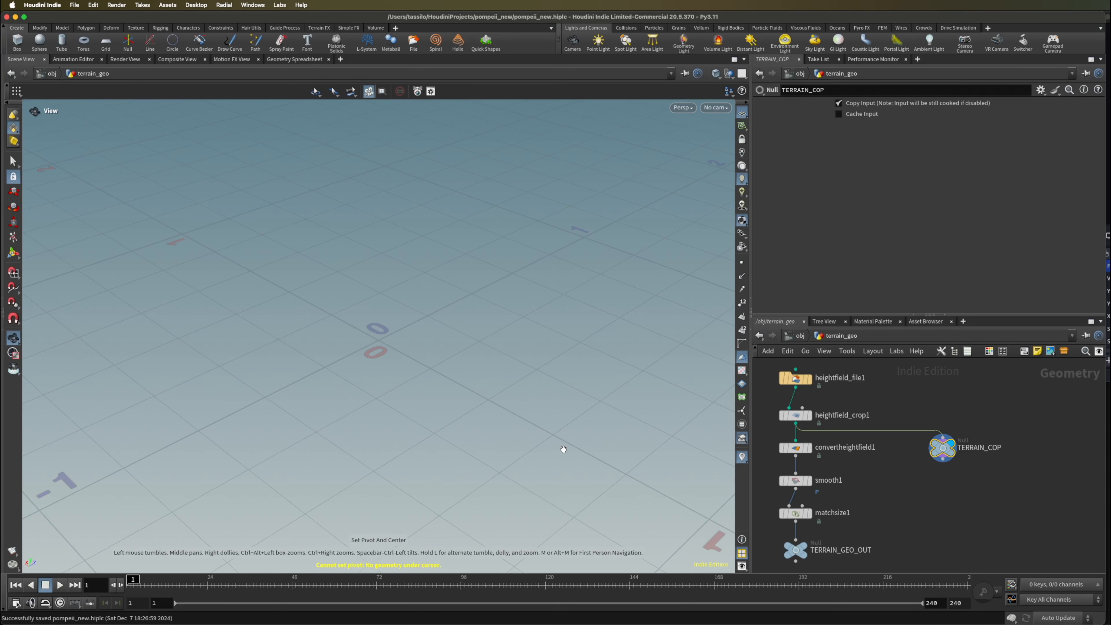
{"action": "key", "text": "s"}
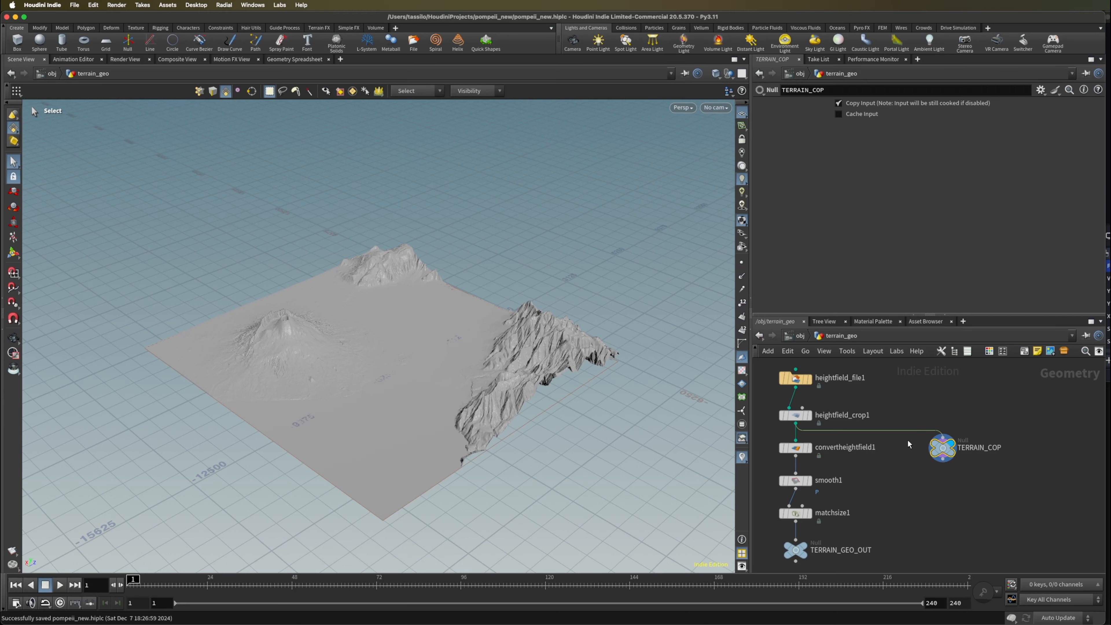
{"action": "left_click", "coordinate": [1016, 448]}
{"action": "key", "text": "Tab"}
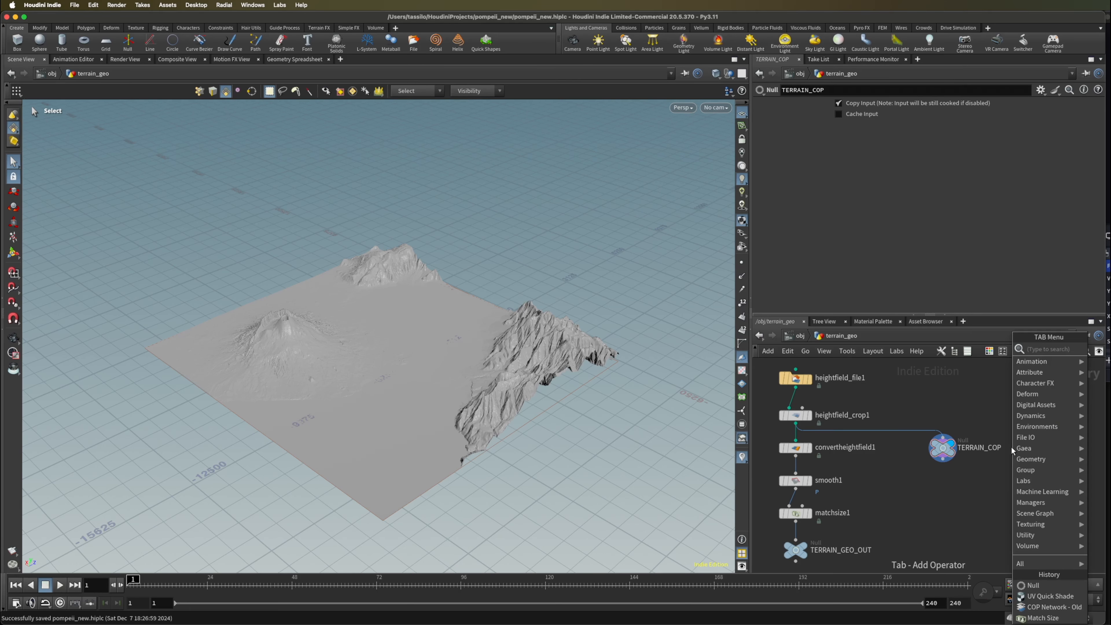
{"action": "type", "text": "cop"}
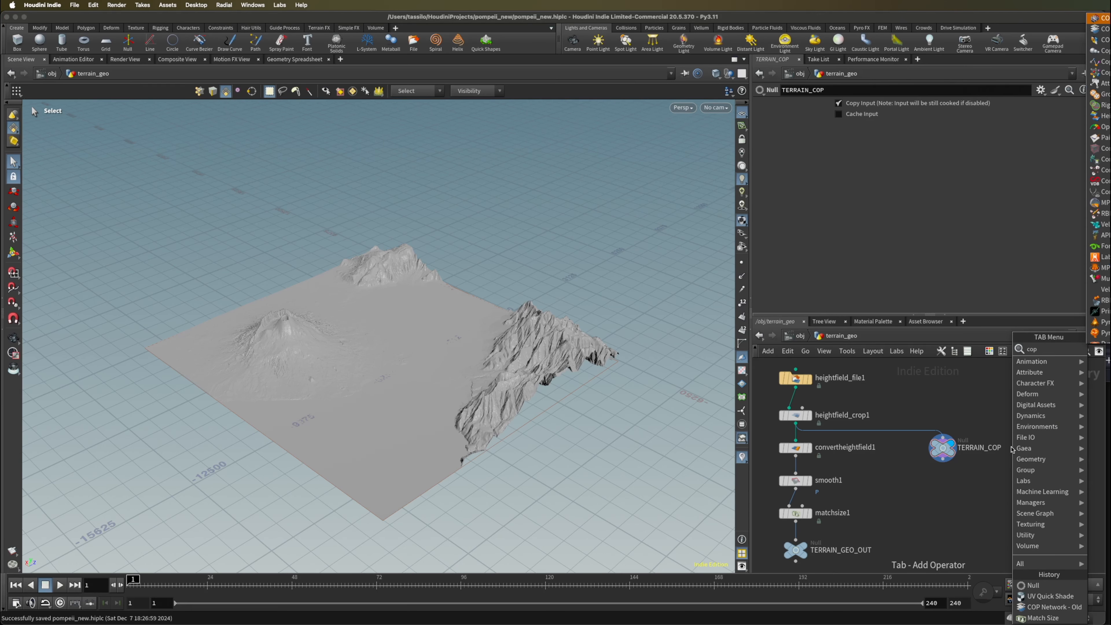
{"action": "key", "text": "Down"}
{"action": "key", "text": "Return"}
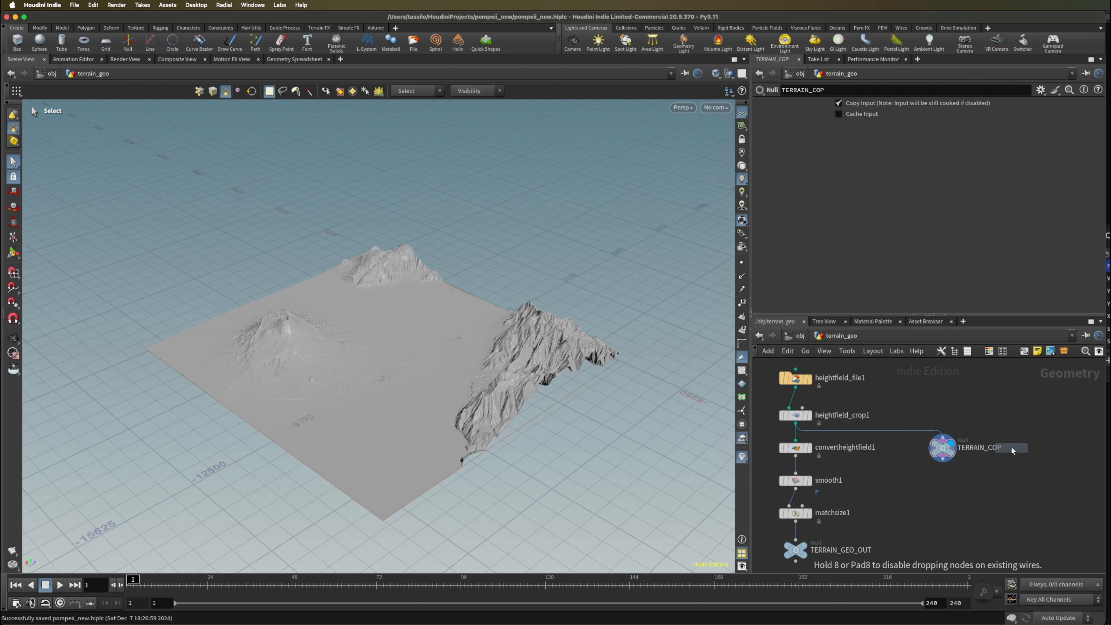
{"action": "left_click", "coordinate": [1038, 446]}
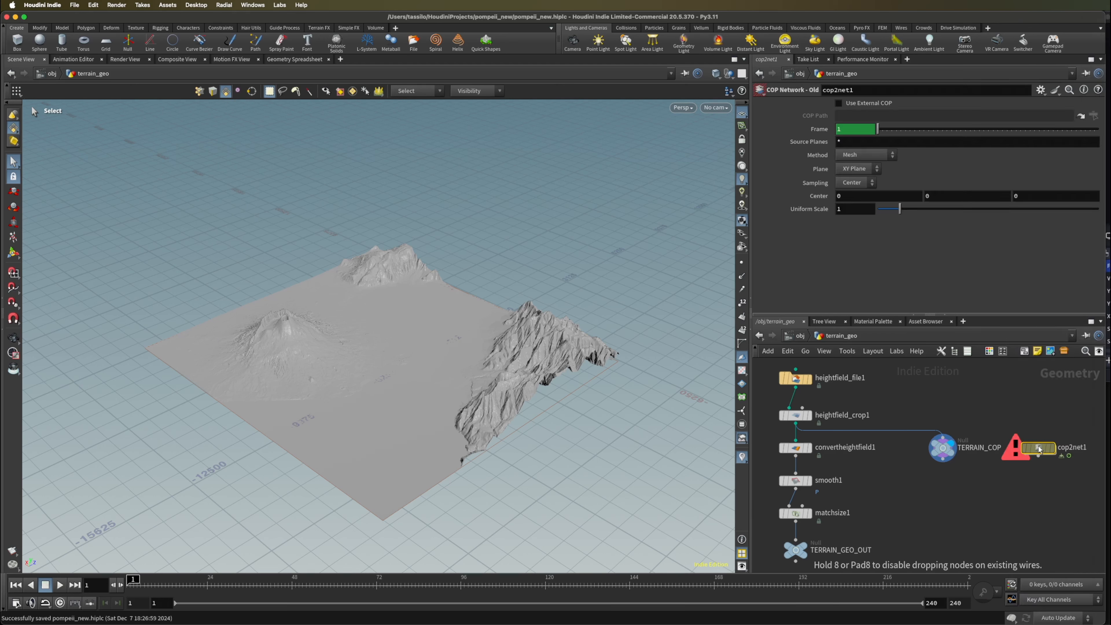
{"action": "mouse_move", "coordinate": [1039, 448]}
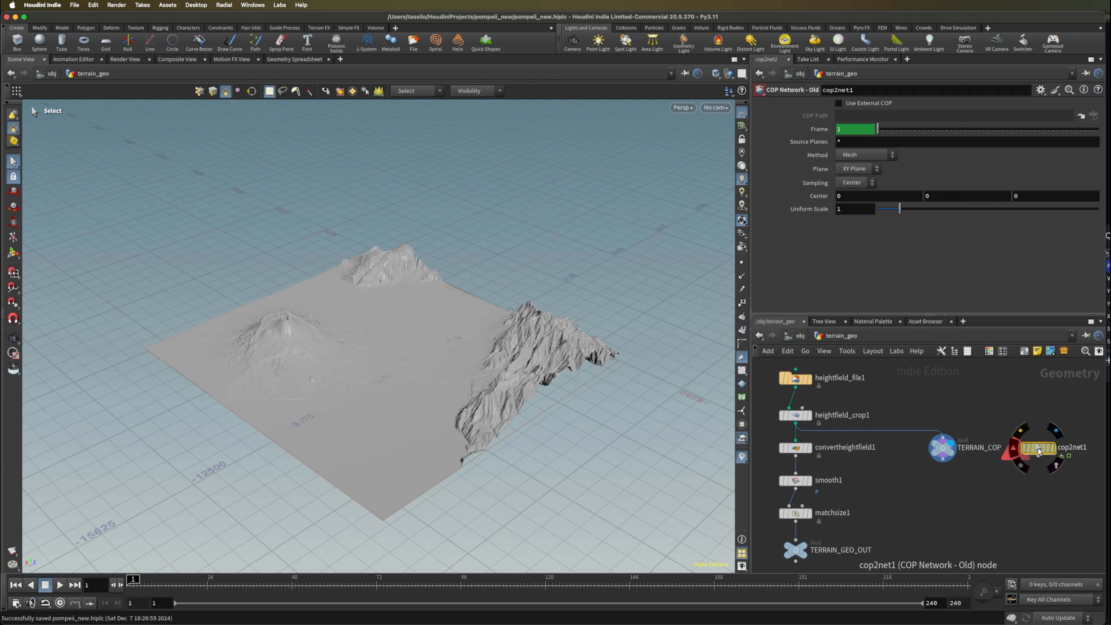
{"action": "left_click_drag", "start_coordinate": [1039, 452], "coordinate": [1040, 448]}
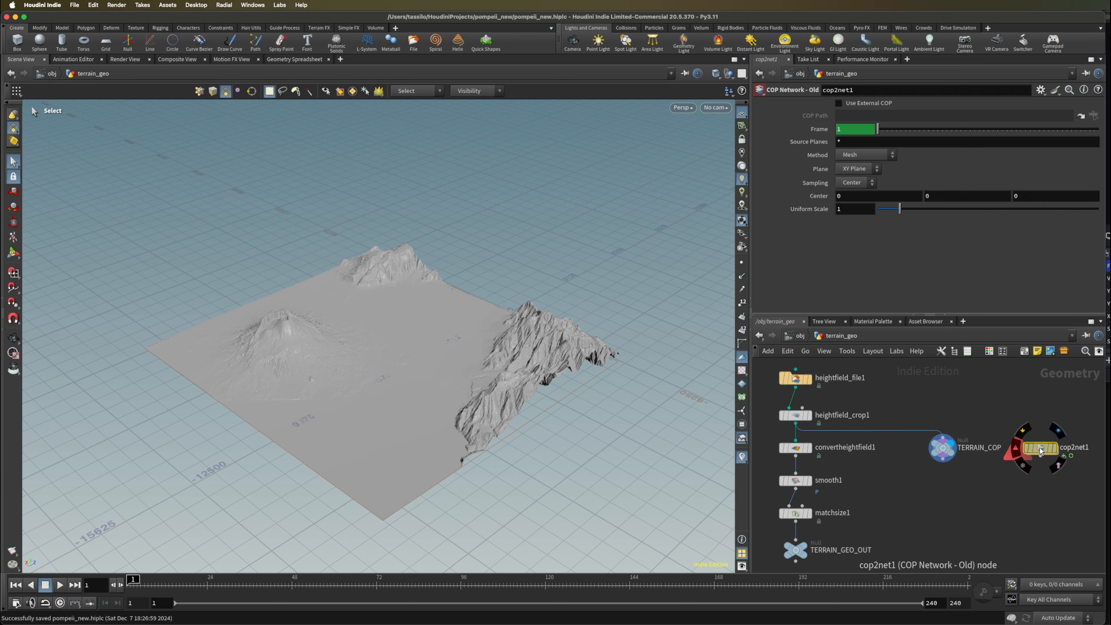
Enter the new COP network and add a SOP Import node
{"action": "double_click", "coordinate": [1041, 447]}
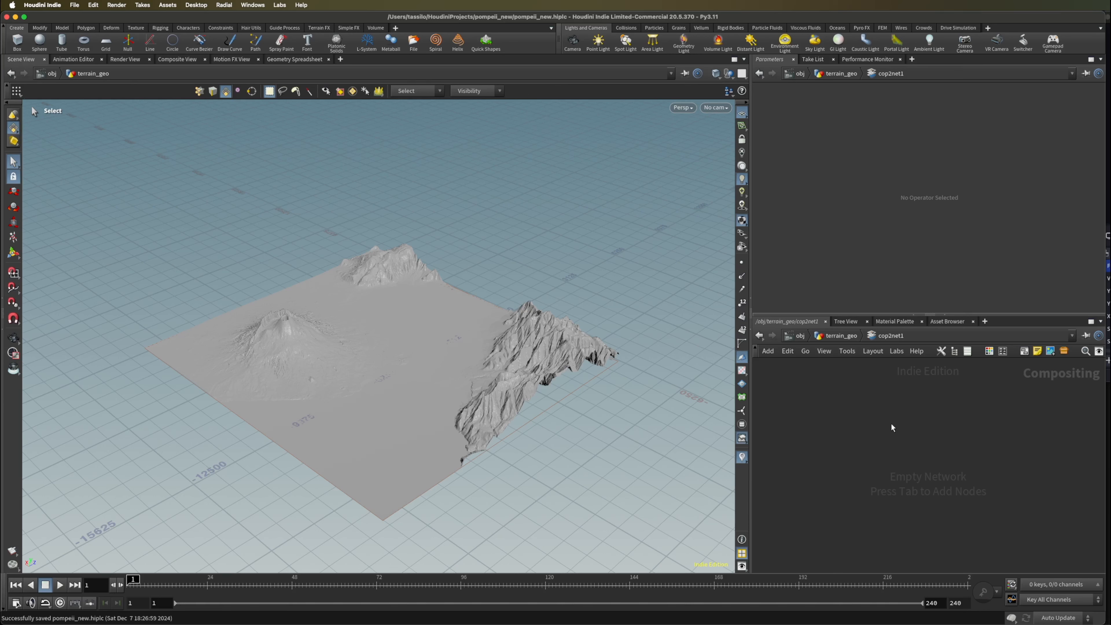
{"action": "key", "text": "Tab"}
{"action": "type", "text": "sop"}
{"action": "key", "text": "Return"}
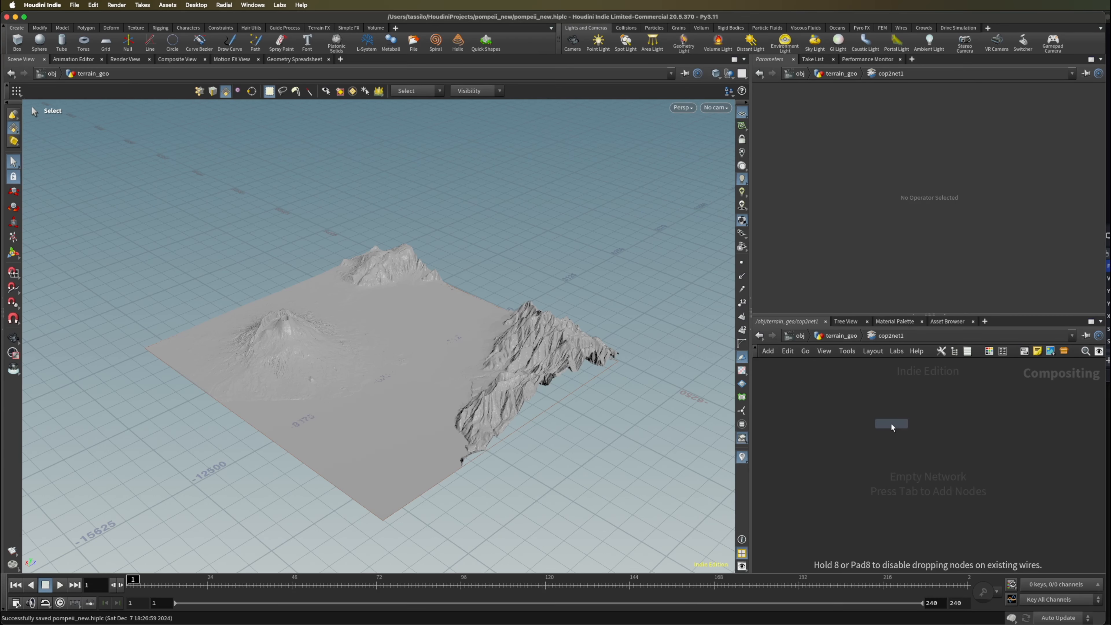
{"action": "left_click", "coordinate": [925, 424]}
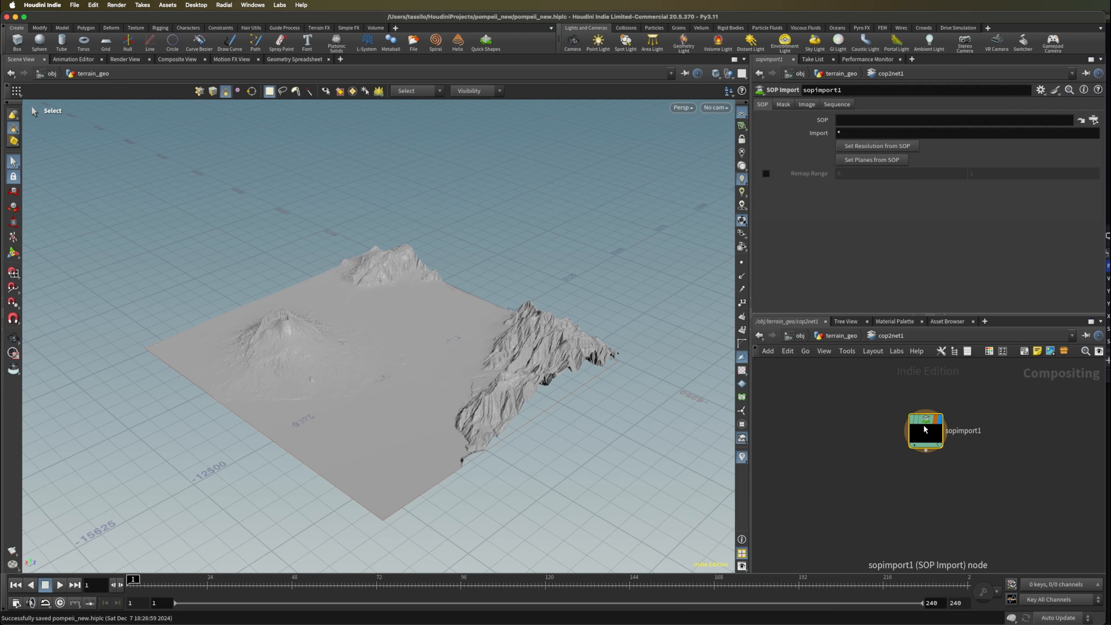
Set the SOP Import node's source to /obj/terrain_geo/TERRAIN_COP
{"action": "left_click", "coordinate": [1080, 121]}
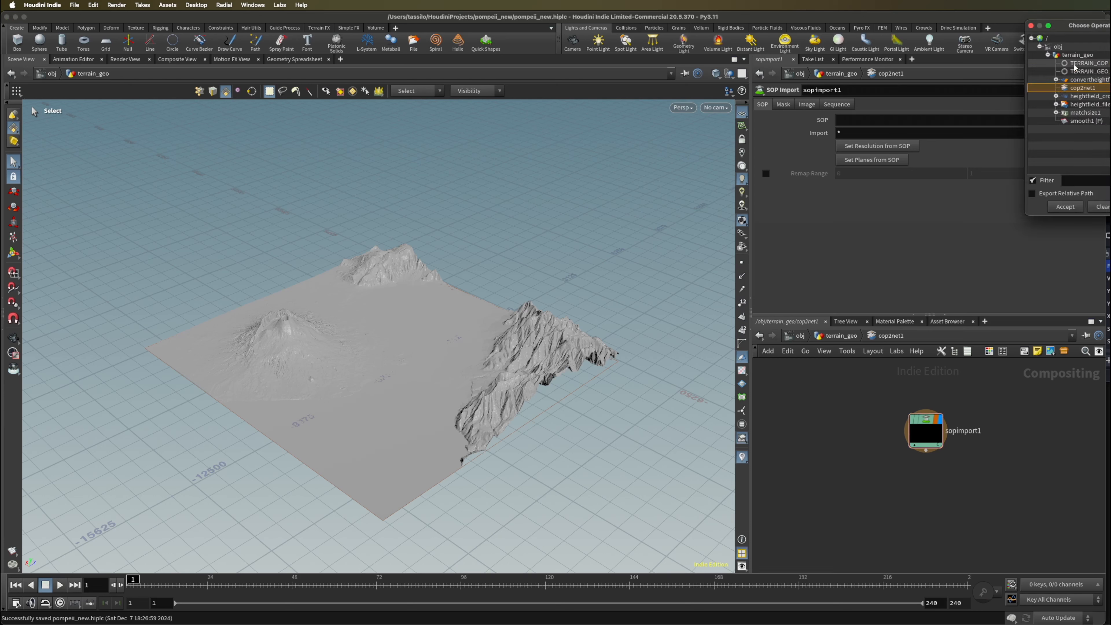
{"action": "left_click", "coordinate": [1079, 72]}
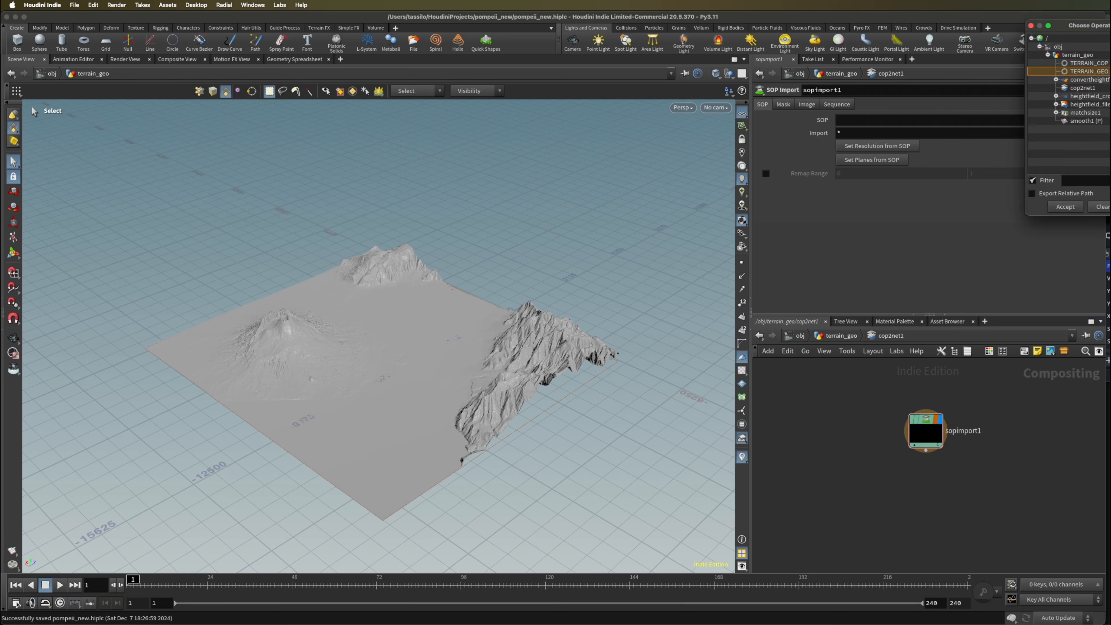
{"action": "left_click", "coordinate": [1089, 63]}
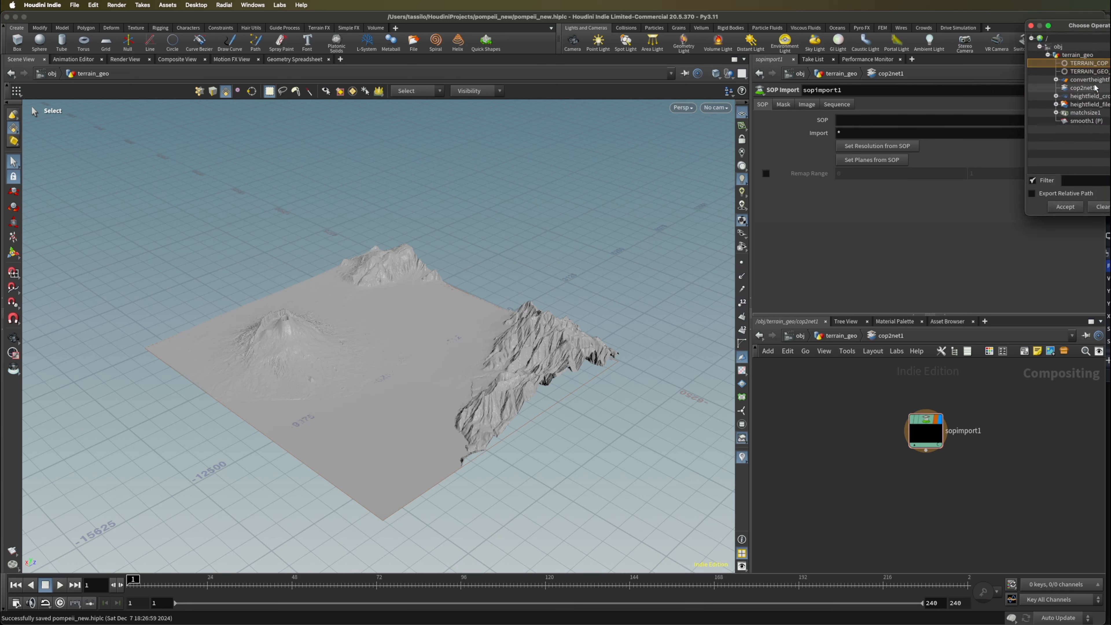
{"action": "left_click", "coordinate": [1066, 207]}
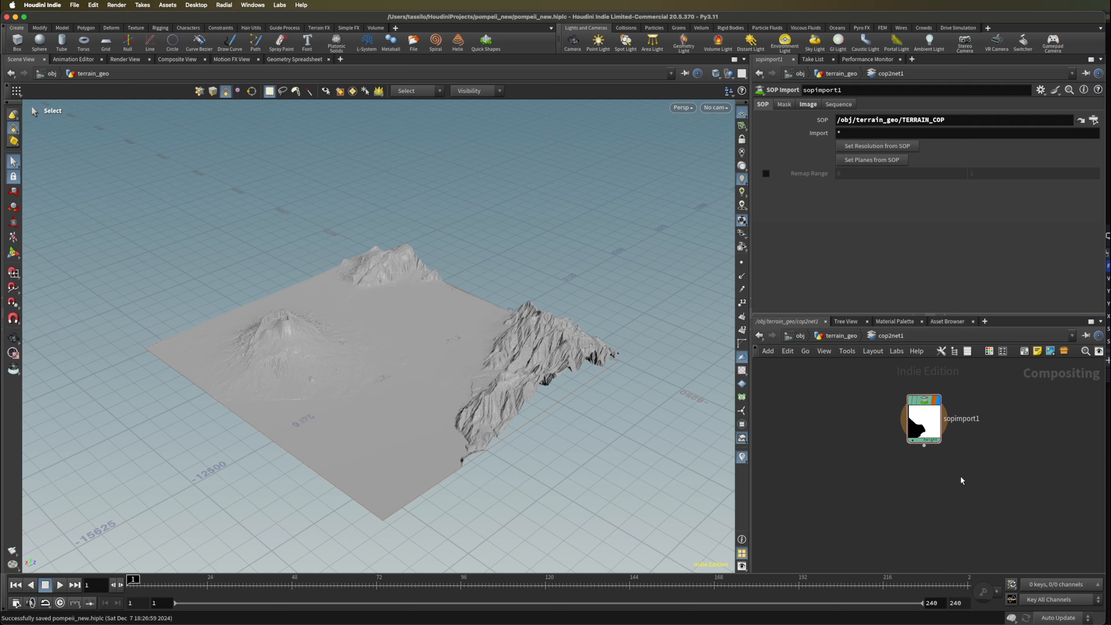
Enable Remap Range on the SOP Import node with the range 0 to 1
{"action": "key", "text": "Tab"}
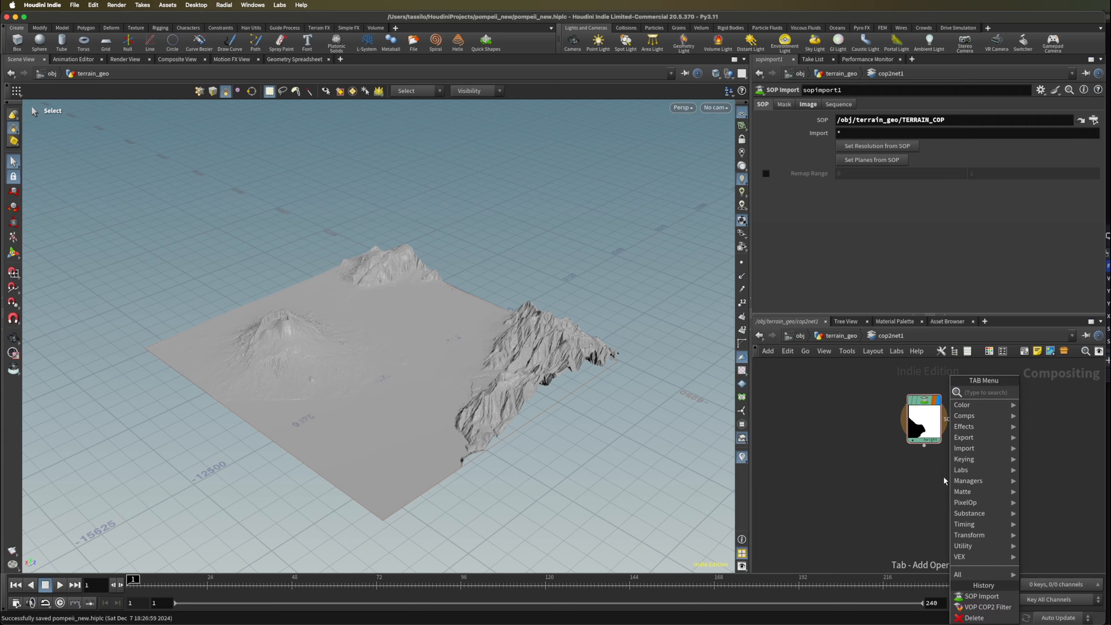
{"action": "key", "text": "Escape"}
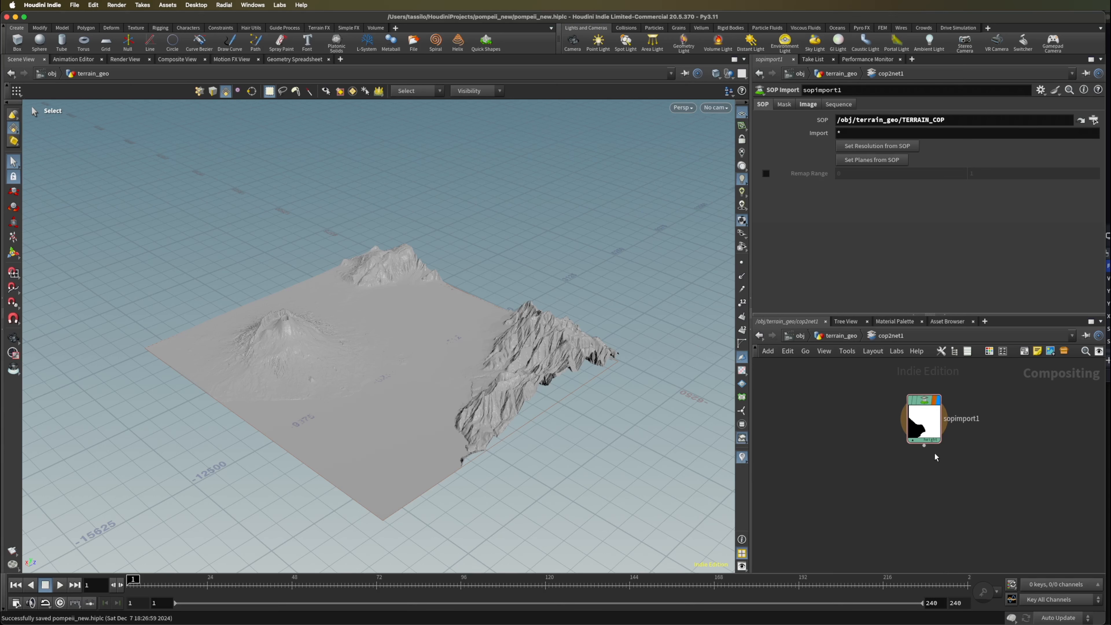
{"action": "left_click", "coordinate": [765, 173]}
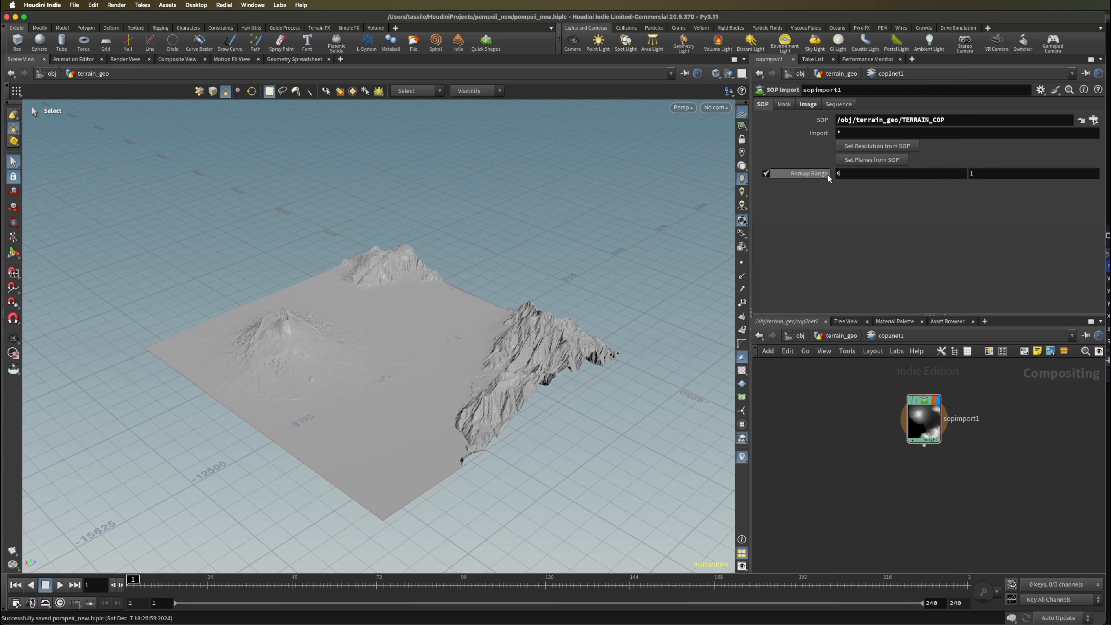
Examine the height plane preview on the SOP Import node
{"action": "scroll", "coordinate": [921, 413], "scroll_direction": "up", "scroll_amount": 4}
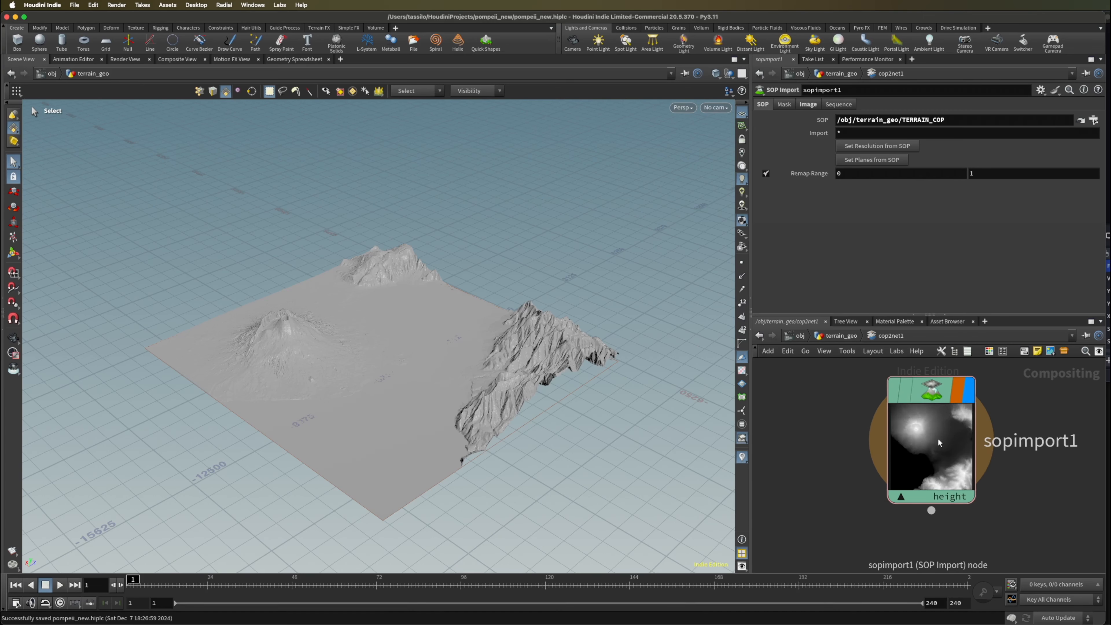
{"action": "scroll", "coordinate": [913, 461], "scroll_direction": "down", "scroll_amount": 5}
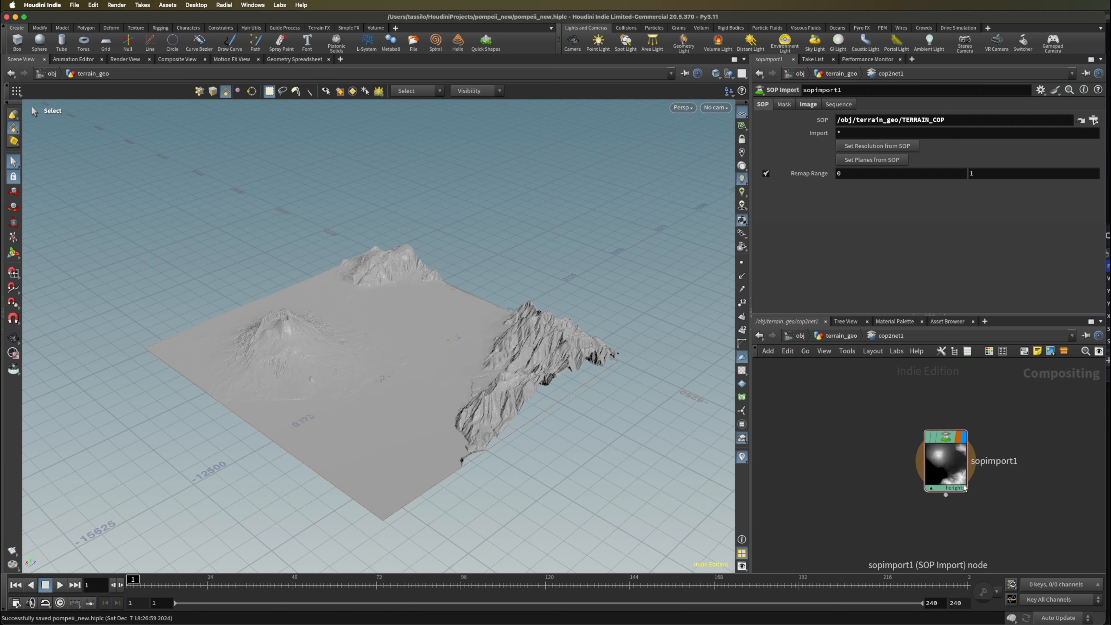
{"action": "scroll", "coordinate": [931, 424], "scroll_direction": "up", "scroll_amount": 2}
{"action": "scroll", "coordinate": [931, 425], "scroll_direction": "up", "scroll_amount": 2}
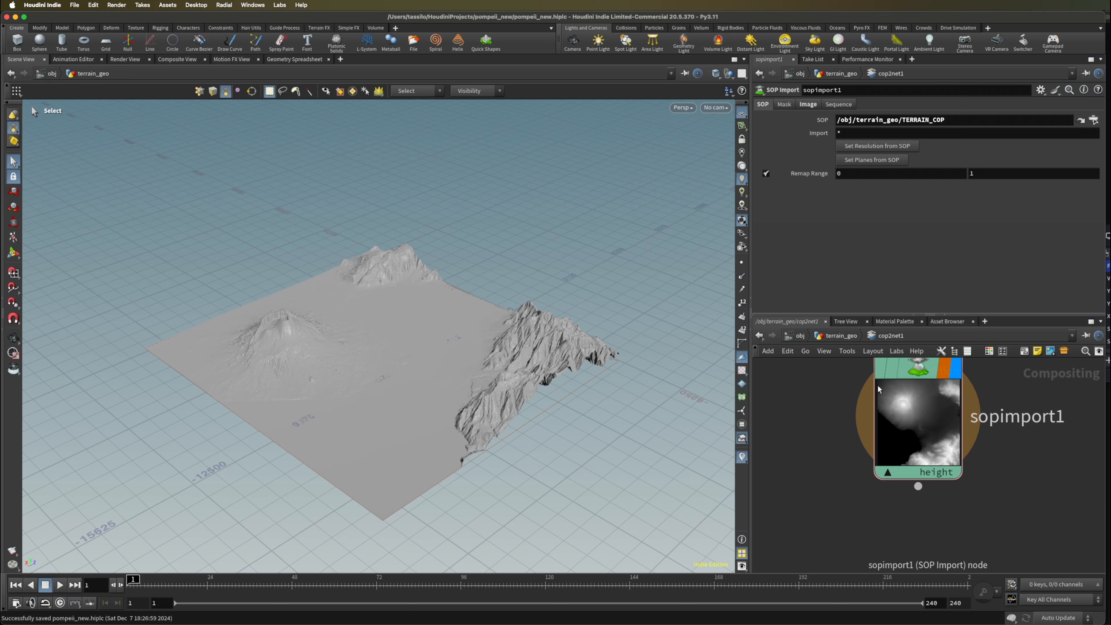
{"action": "scroll", "coordinate": [995, 473], "scroll_direction": "down", "scroll_amount": 5}
{"action": "scroll", "coordinate": [979, 470], "scroll_direction": "up", "scroll_amount": 2}
{"action": "scroll", "coordinate": [975, 463], "scroll_direction": "down", "scroll_amount": 2}
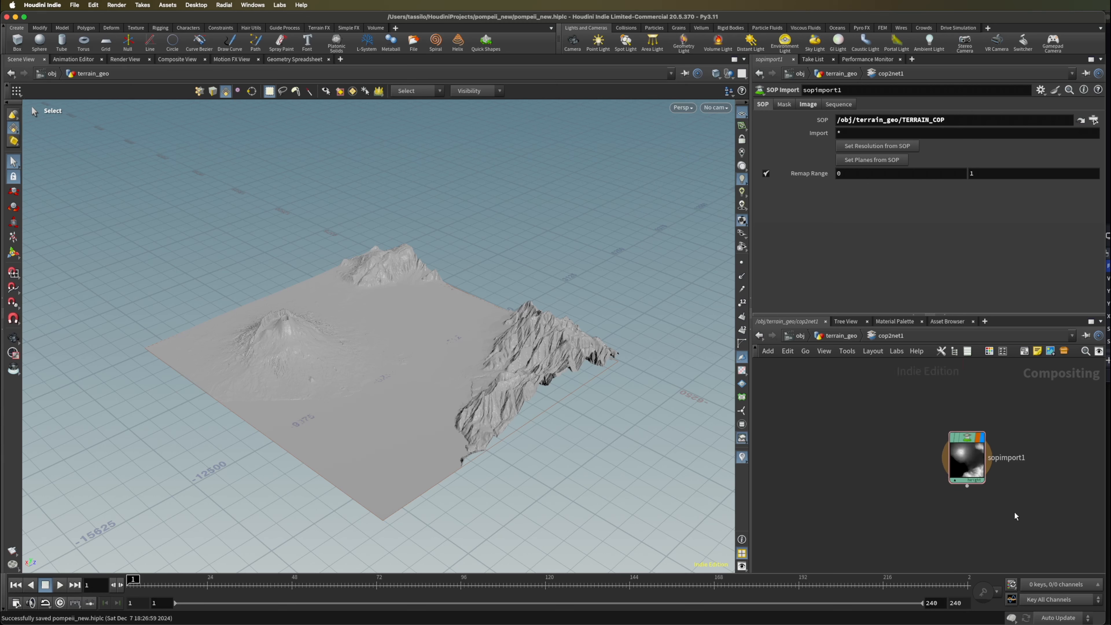
Add a Delete node below sopimport1 and connect sopimport1's output to its first input
{"action": "middle_click_drag", "start_coordinate": [1015, 517], "coordinate": [1012, 466]}
{"action": "key", "text": "Tab"}
{"action": "type", "text": "dele"}
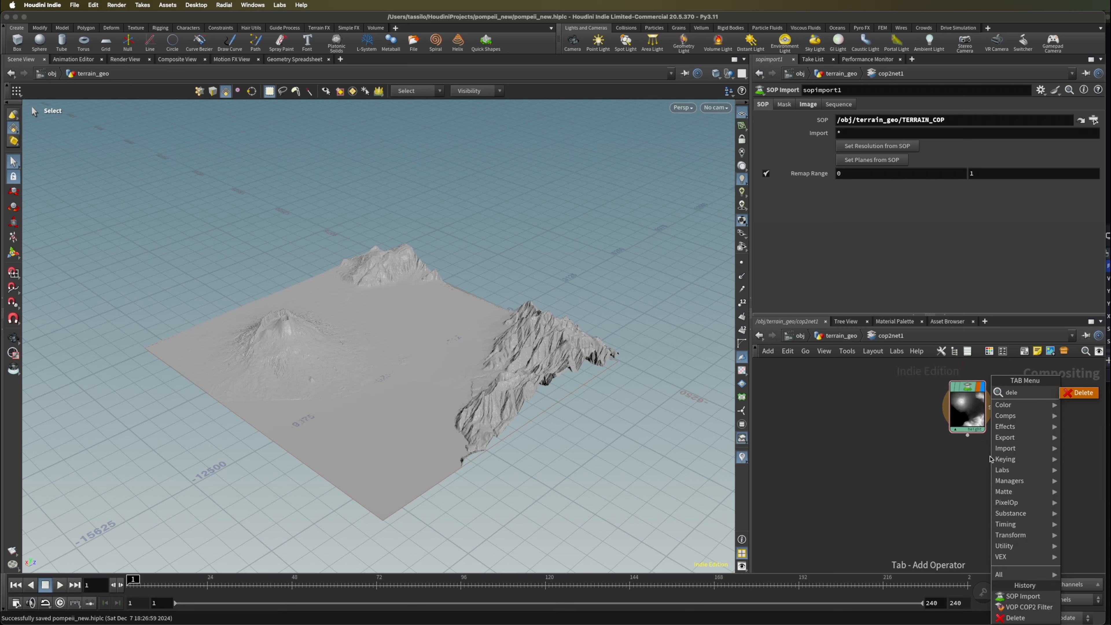
{"action": "key", "text": "Return"}
{"action": "left_click", "coordinate": [984, 458]}
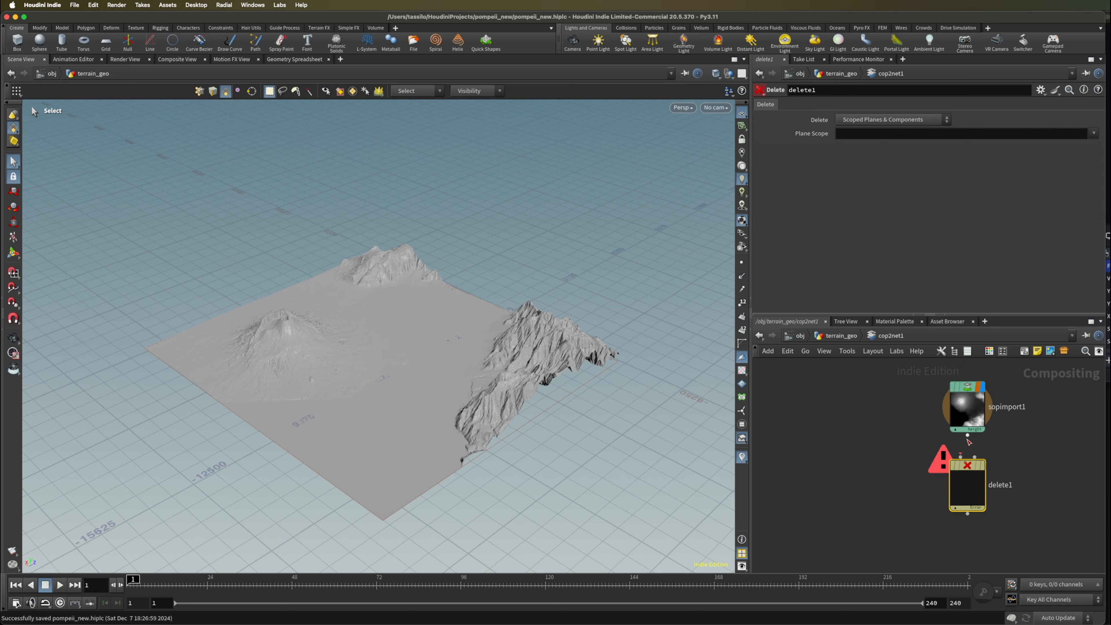
{"action": "left_click_drag", "start_coordinate": [968, 436], "coordinate": [960, 457]}
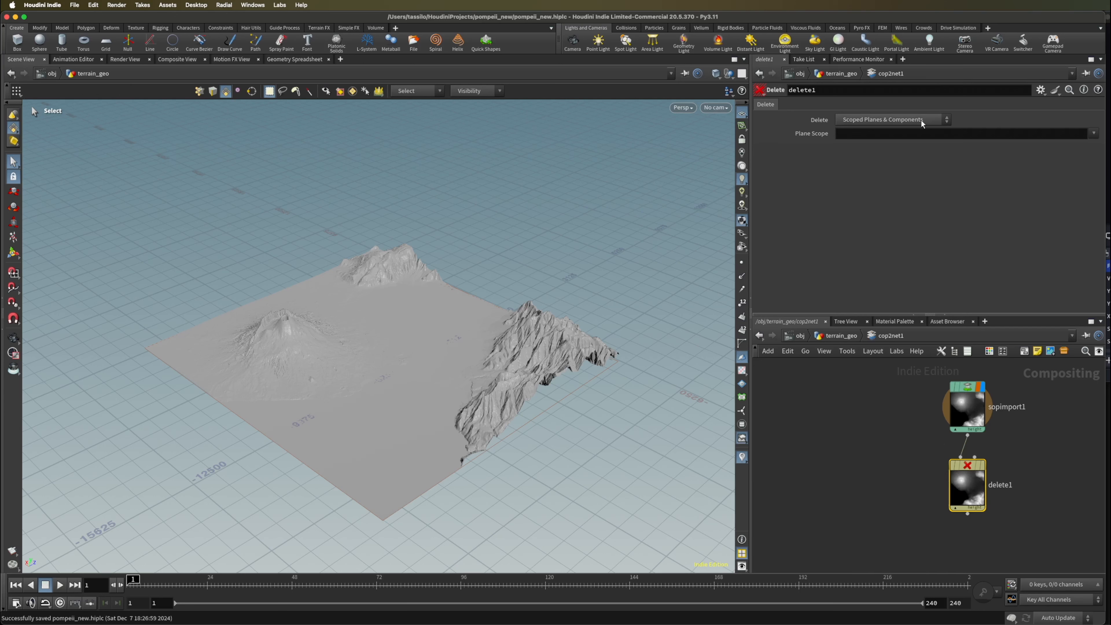
Configure the Delete node to remove Non-Scoped Planes & Components with the plane scope height
{"action": "left_click", "coordinate": [946, 119]}
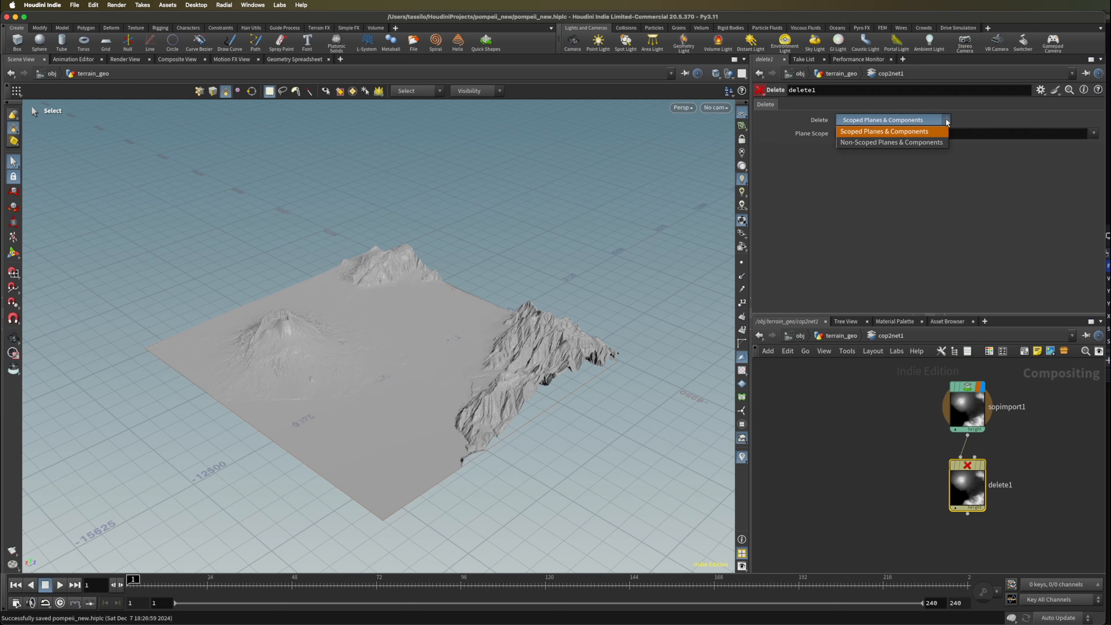
{"action": "left_click", "coordinate": [903, 136]}
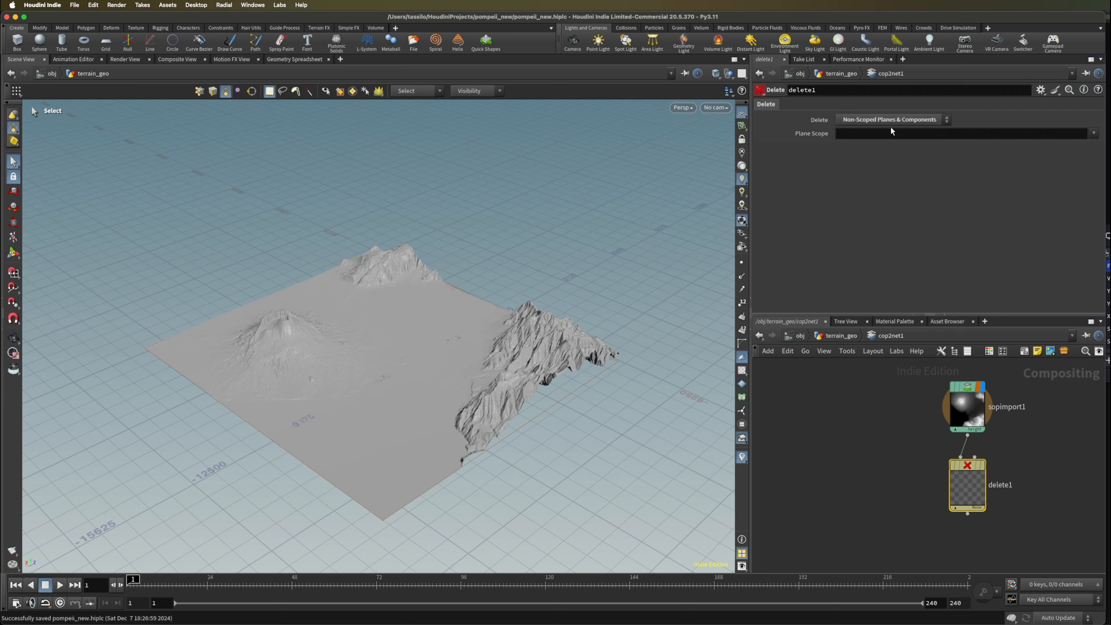
{"action": "left_click", "coordinate": [928, 139]}
{"action": "type", "text": "height"}
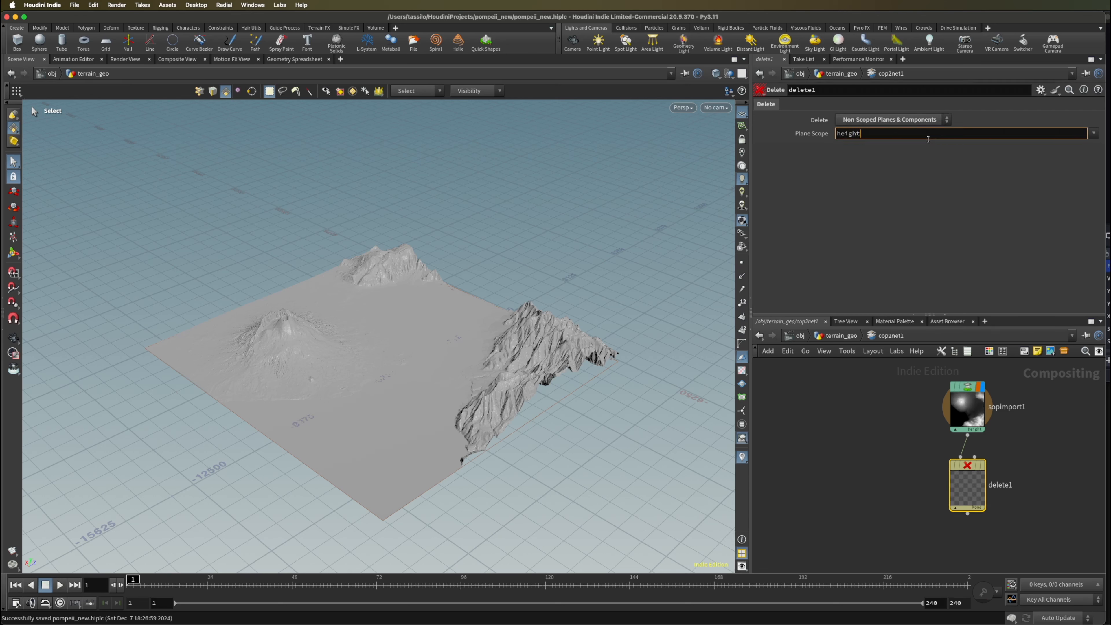
{"action": "key", "text": "Return"}
{"action": "left_click", "coordinate": [1045, 533]}
Add a VOP COP2 Filter node below the Delete node and feed it from delete1's output
{"action": "middle_click_drag", "start_coordinate": [1019, 507], "coordinate": [1002, 496]}
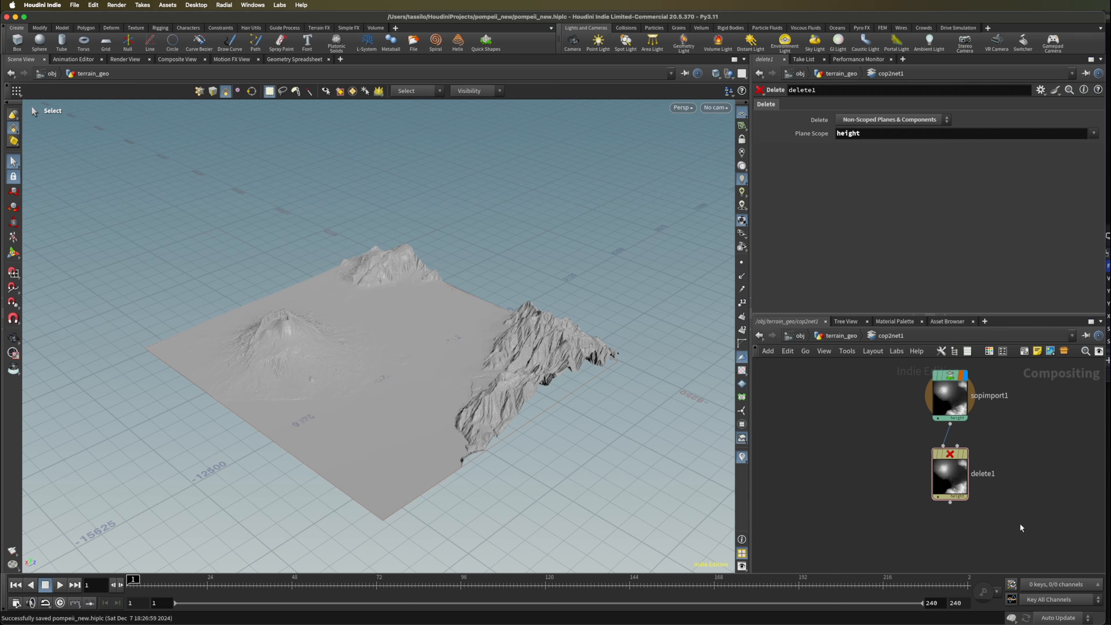
{"action": "key", "text": "Tab"}
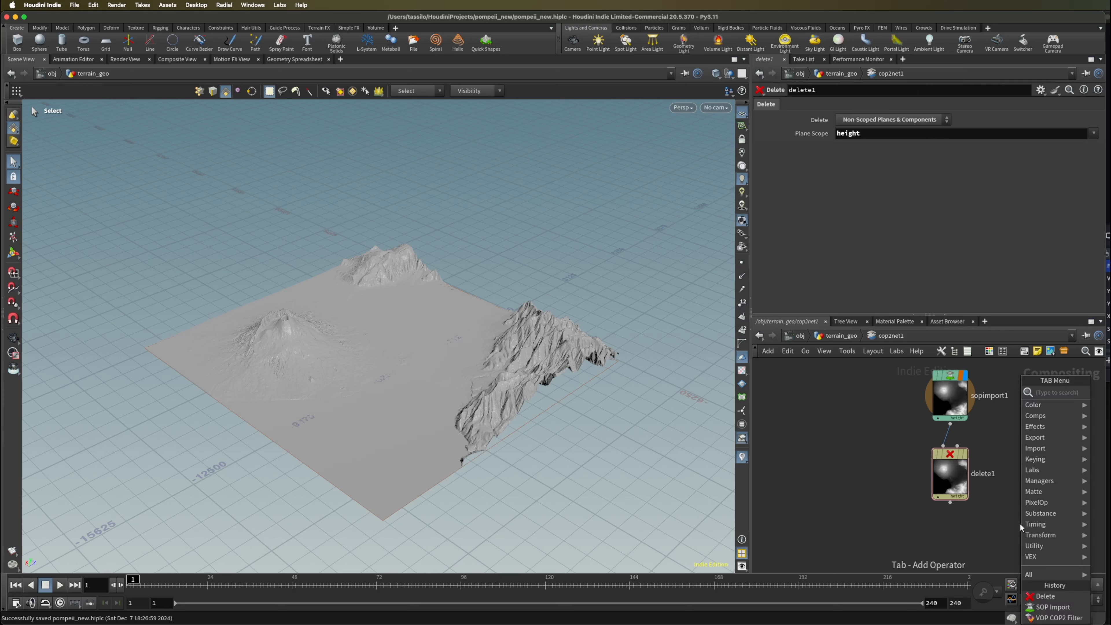
{"action": "type", "text": "rop"}
{"action": "key", "text": "Down"}
{"action": "key", "text": "Return"}
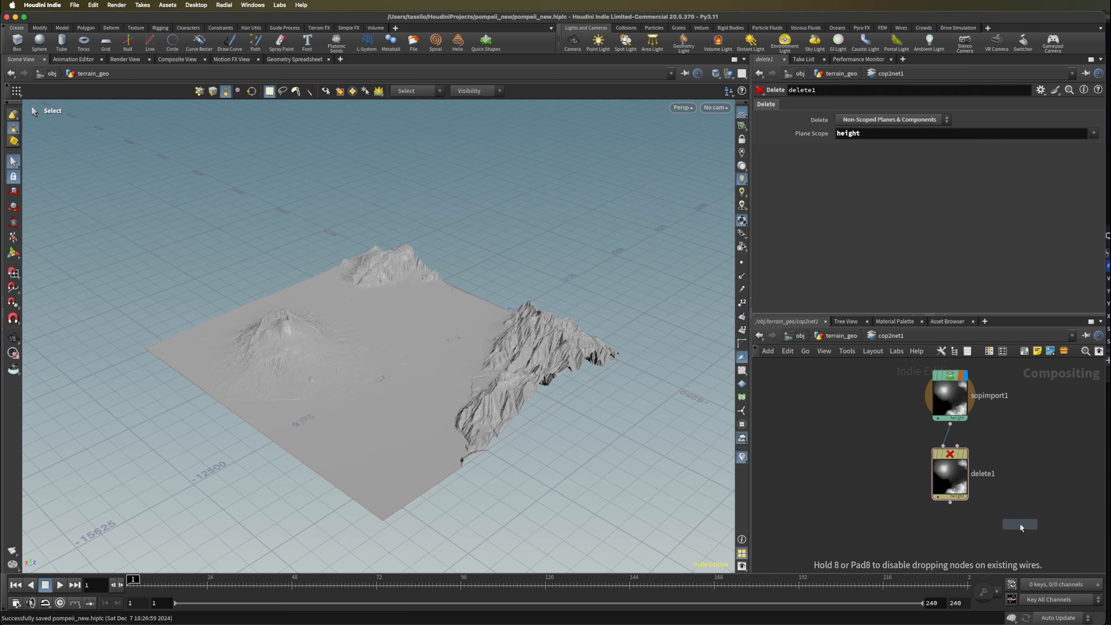
{"action": "left_click", "coordinate": [1024, 523]}
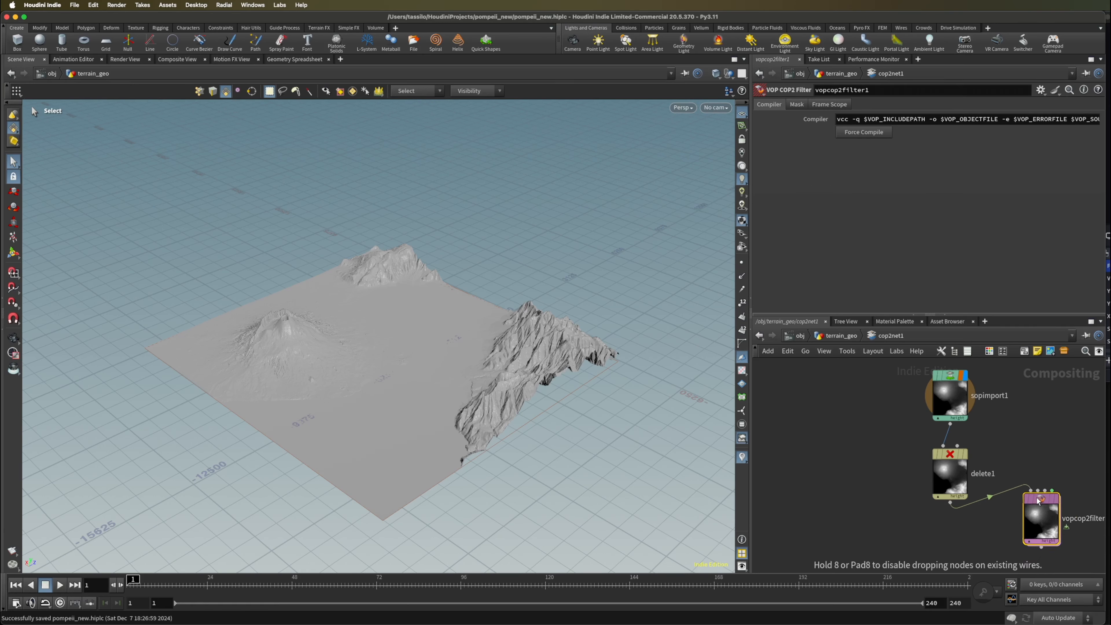
Enter the VOP COP2 Filter and add a float Bind node named height above the global variables node
{"action": "key", "text": "i"}
{"action": "middle_click_drag", "start_coordinate": [912, 402], "coordinate": [931, 543]}
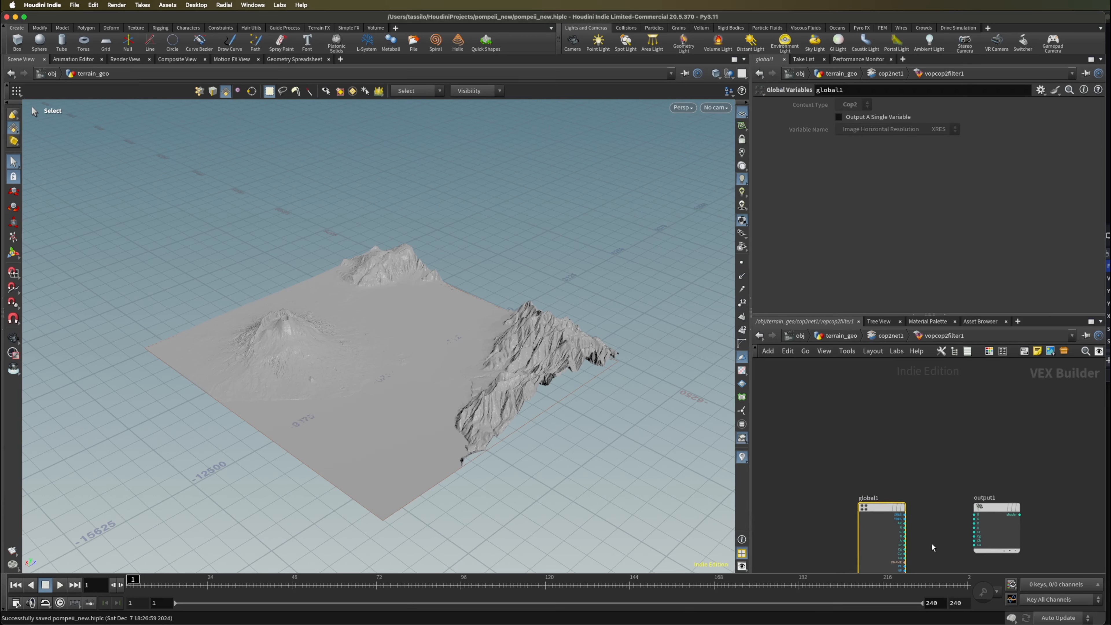
{"action": "left_click", "coordinate": [866, 439]}
{"action": "key", "text": "Tab"}
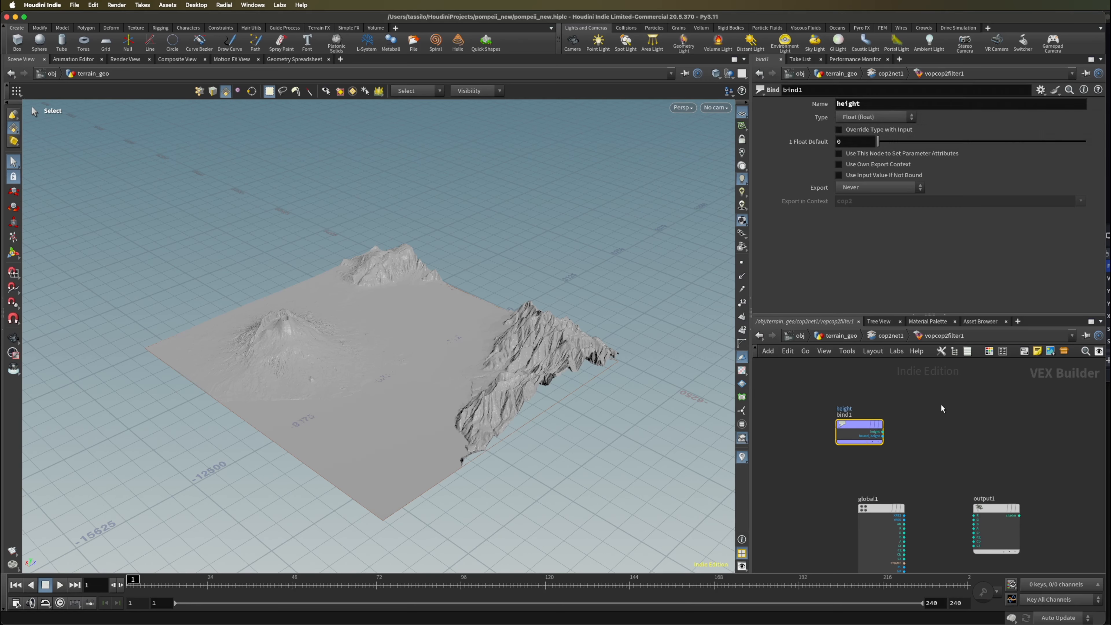
Add a Ramp Parameter node beside the height Bind node, fed by its height output
{"action": "left_click", "coordinate": [958, 437]}
{"action": "key", "text": "Tab"}
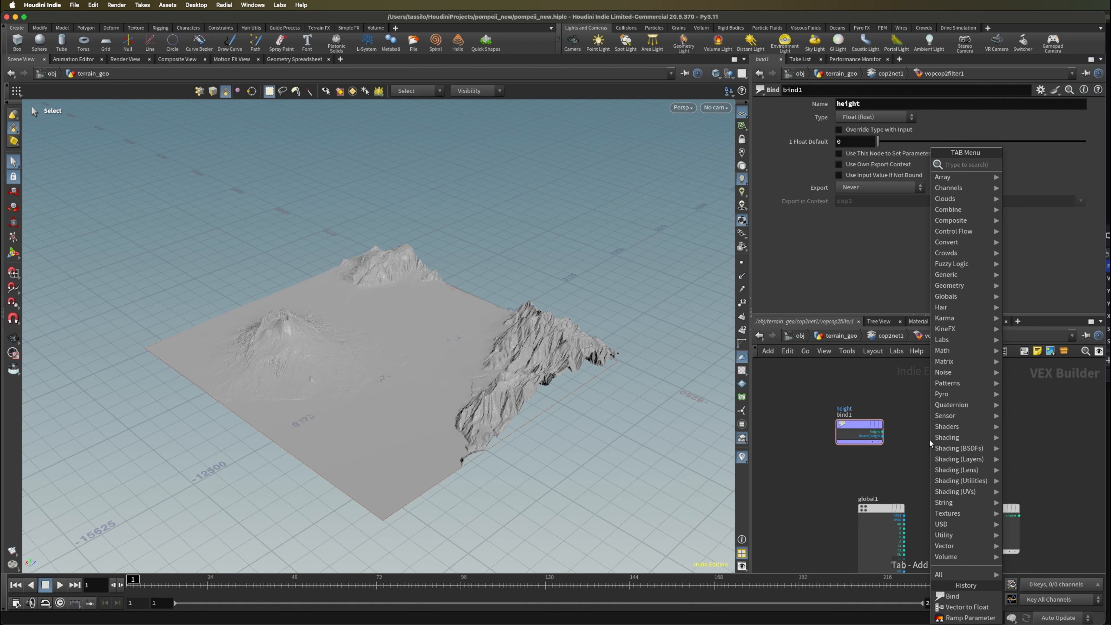
{"action": "type", "text": "ramp"}
{"action": "key", "text": "Down"}
{"action": "key", "text": "Down"}
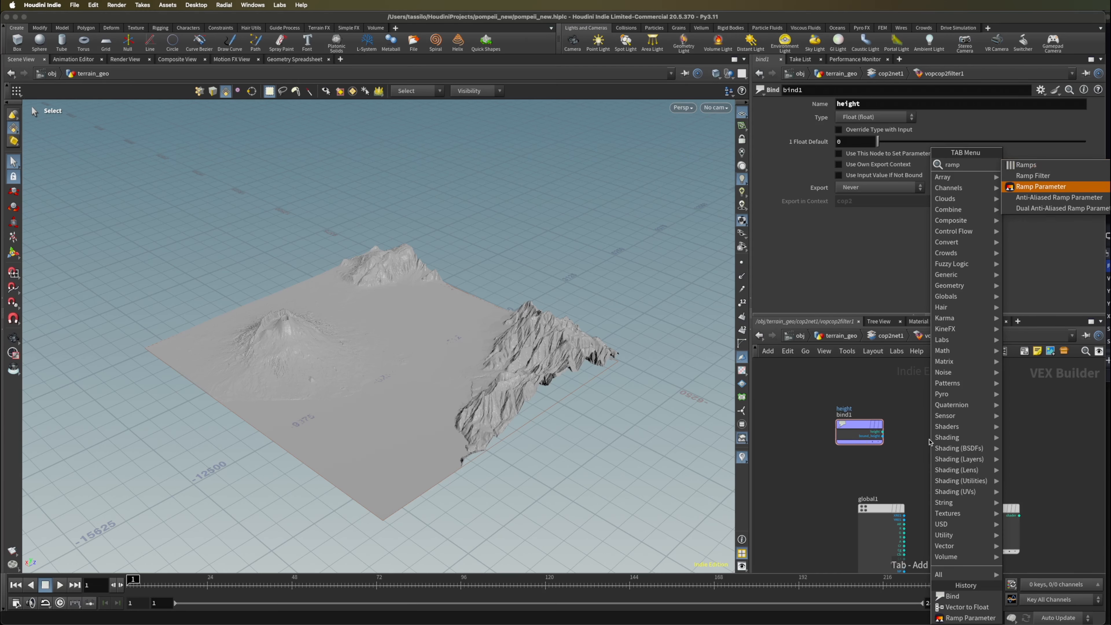
{"action": "key", "text": "Return"}
{"action": "left_click", "coordinate": [928, 438]}
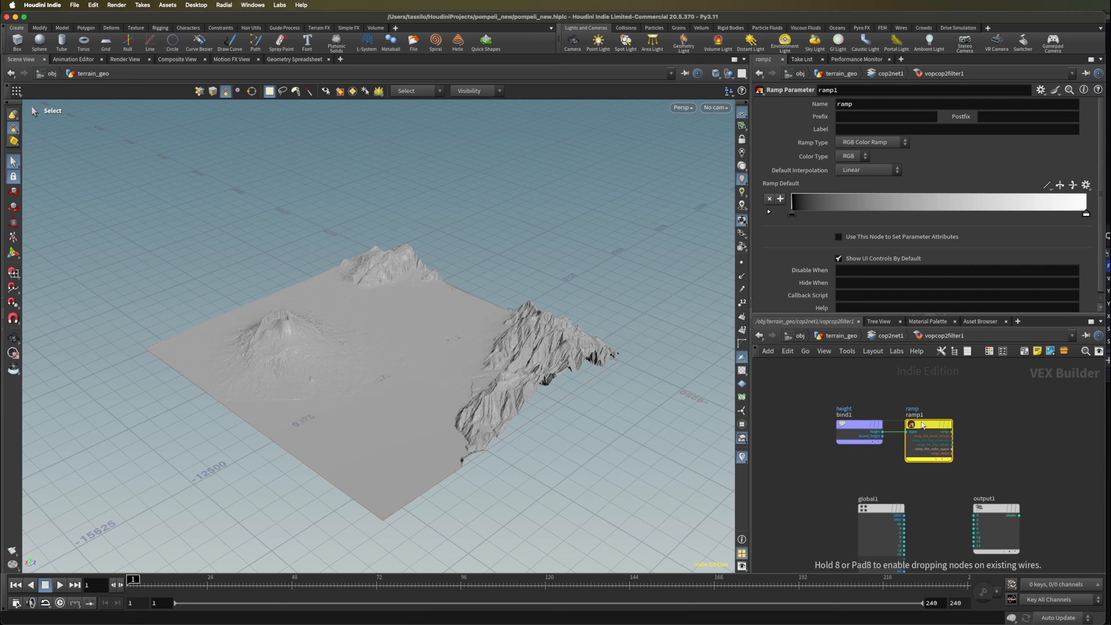
Add a Vector to Float node between the ramp node and output1
{"action": "scroll", "coordinate": [1005, 466], "scroll_direction": "up", "scroll_amount": 3}
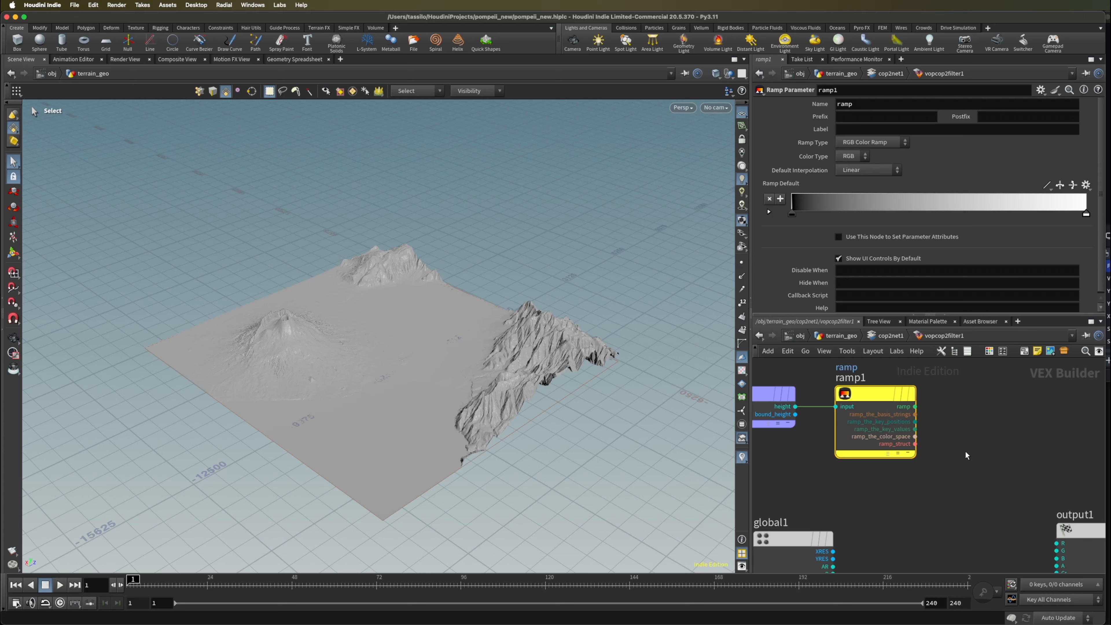
{"action": "key", "text": "Tab"}
{"action": "key", "text": "Escape"}
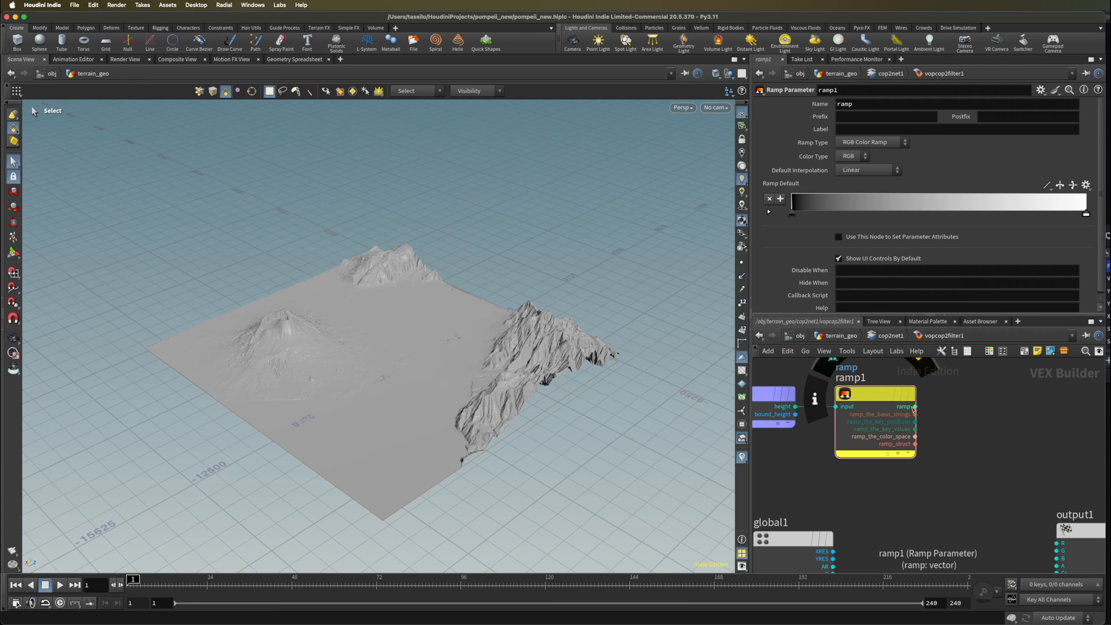
{"action": "key", "text": "Tab"}
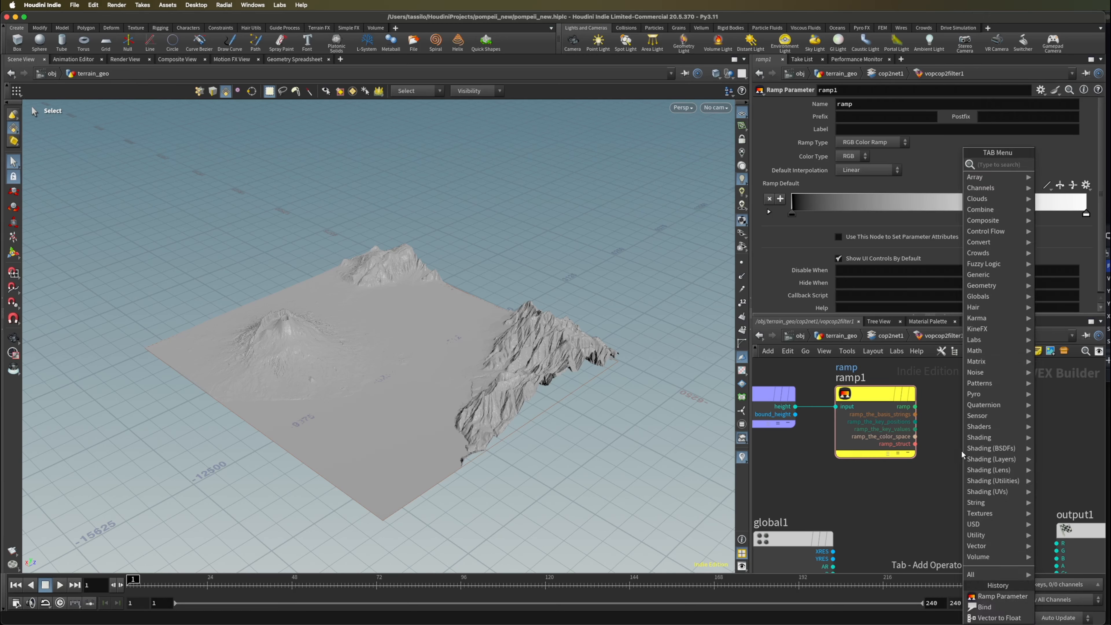
{"action": "type", "text": "vector t"}
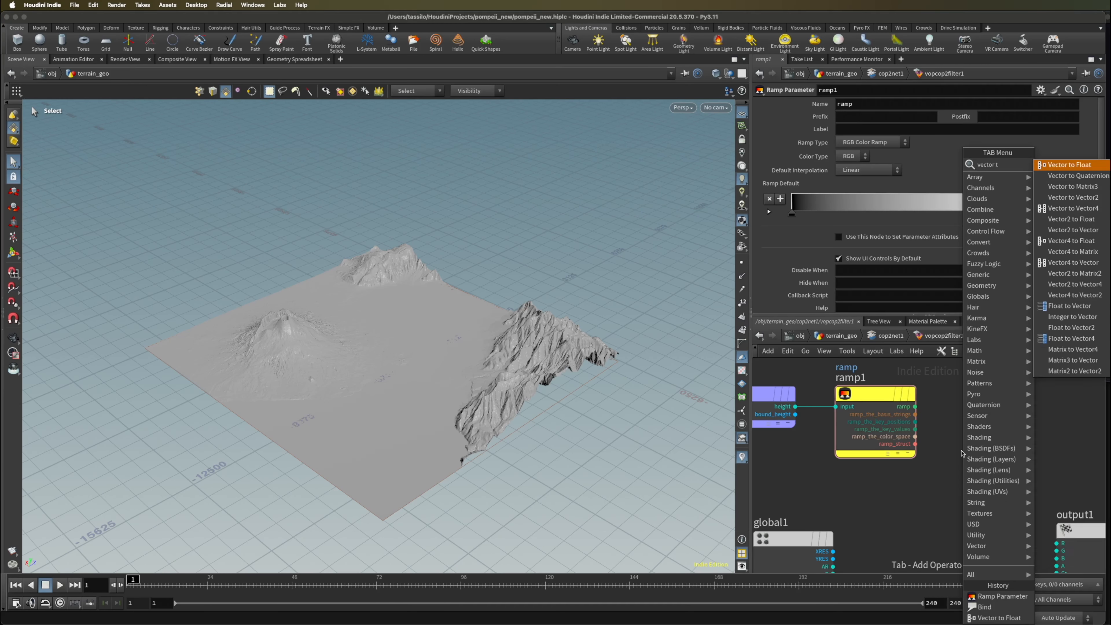
{"action": "key", "text": "Return"}
{"action": "left_click", "coordinate": [980, 473]}
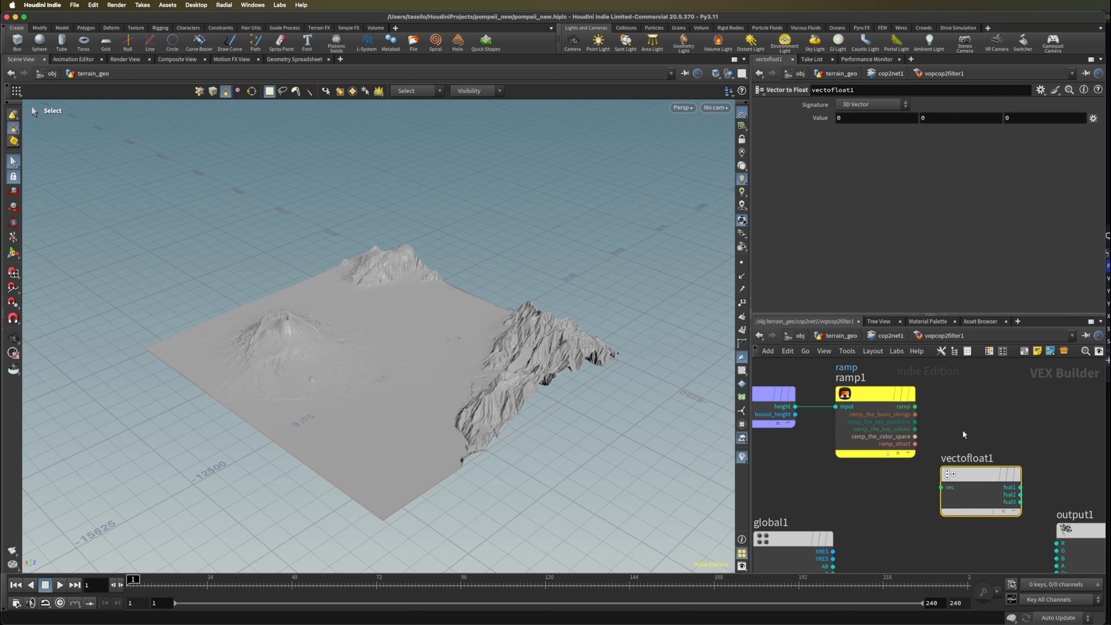
Connect the ramp output through the Vector to Float node to output1's R, G and B inputs, and return to cop2net1
{"action": "left_click_drag", "start_coordinate": [912, 405], "coordinate": [941, 487]}
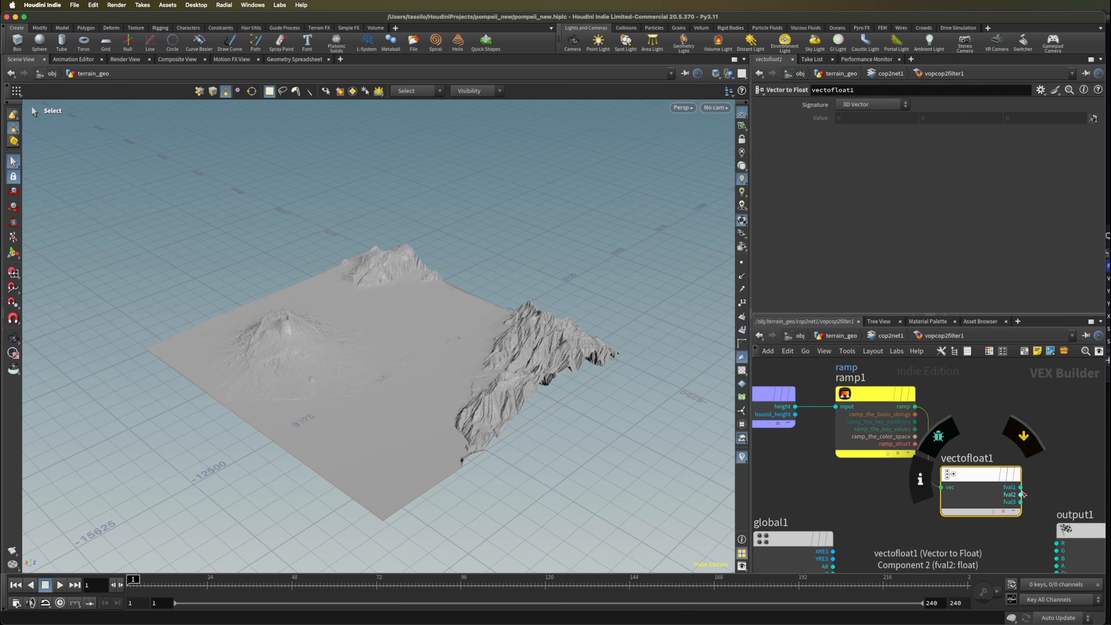
{"action": "left_click_drag", "start_coordinate": [1021, 487], "coordinate": [1057, 552]}
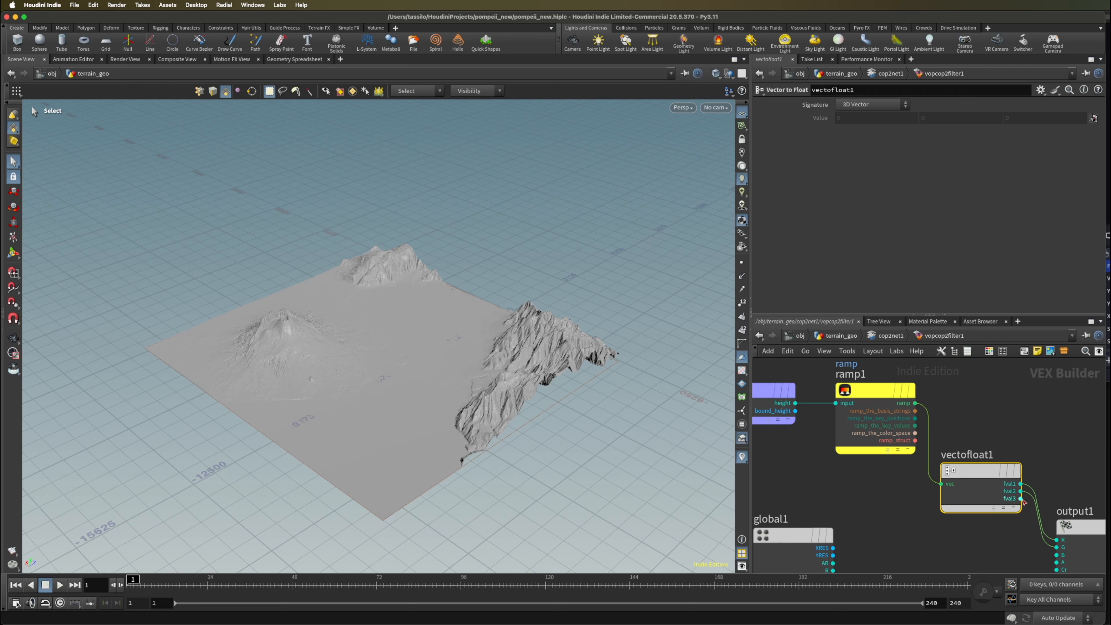
{"action": "left_click_drag", "start_coordinate": [1020, 498], "coordinate": [1057, 536]}
{"action": "left_click", "coordinate": [885, 336]}
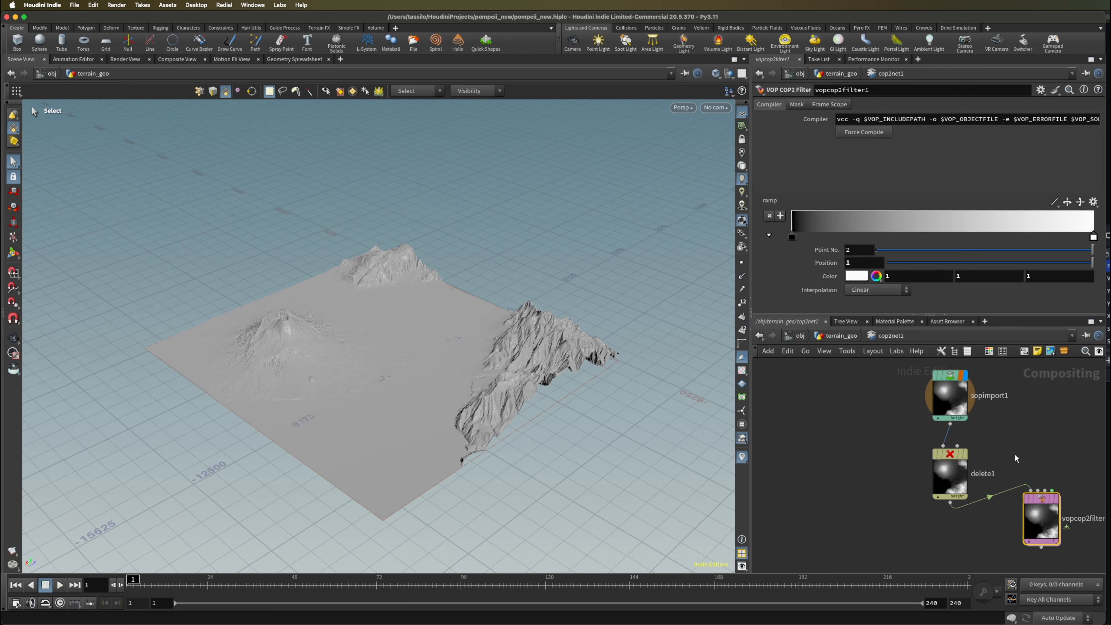
Move vopcop2filter1 slightly away from delete1 and apply the black-to-orange preset to its color ramp
{"action": "left_click_drag", "start_coordinate": [1040, 501], "coordinate": [1057, 490]}
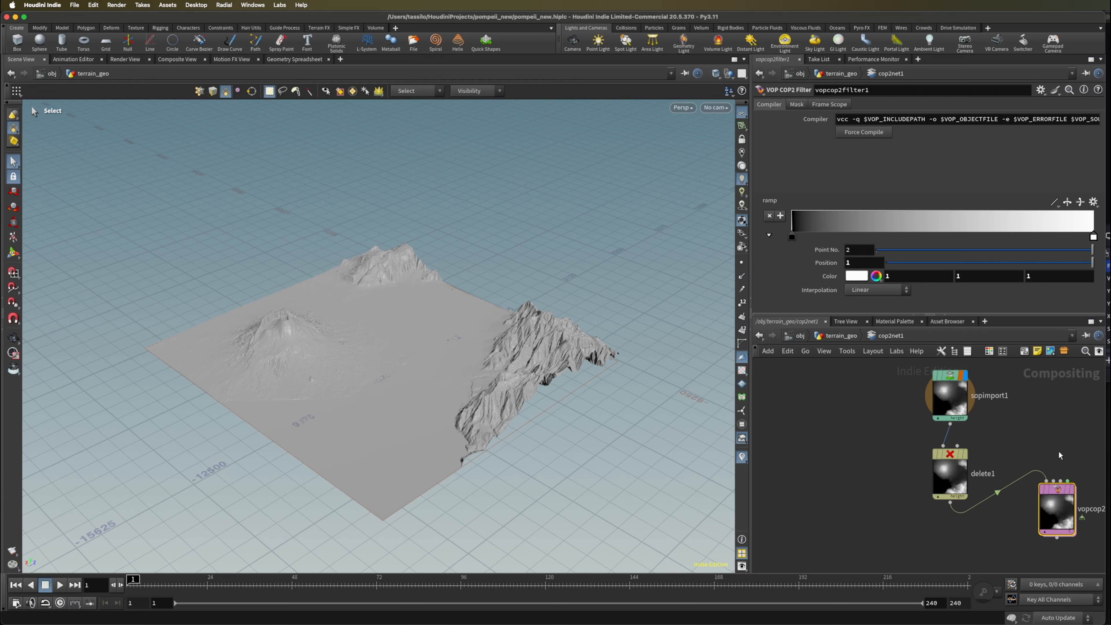
{"action": "left_click", "coordinate": [1094, 203]}
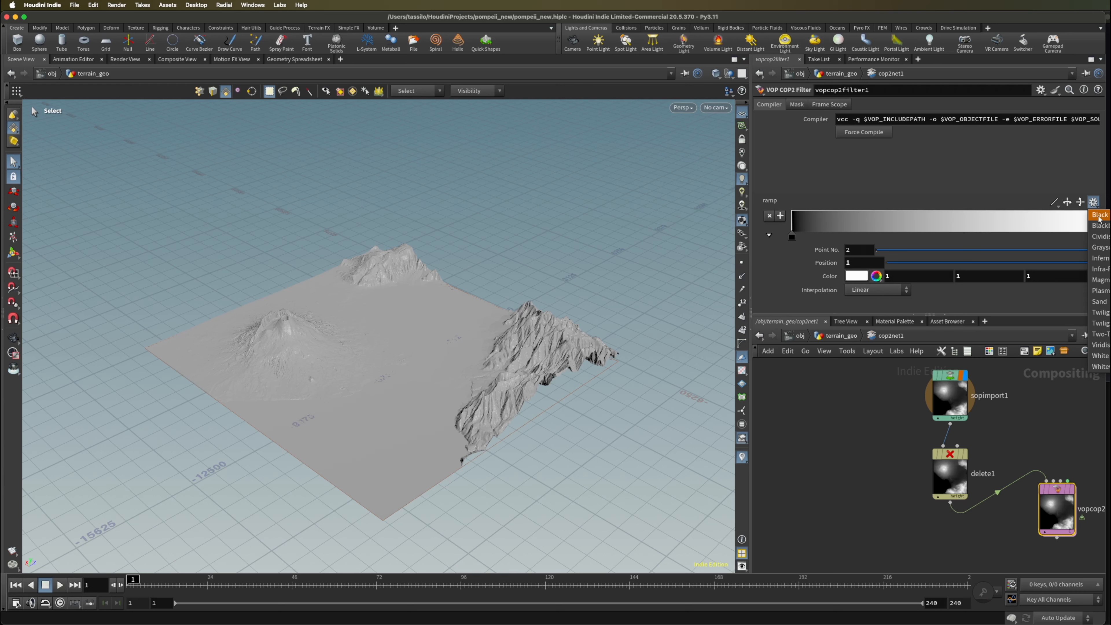
{"action": "left_click", "coordinate": [1099, 214]}
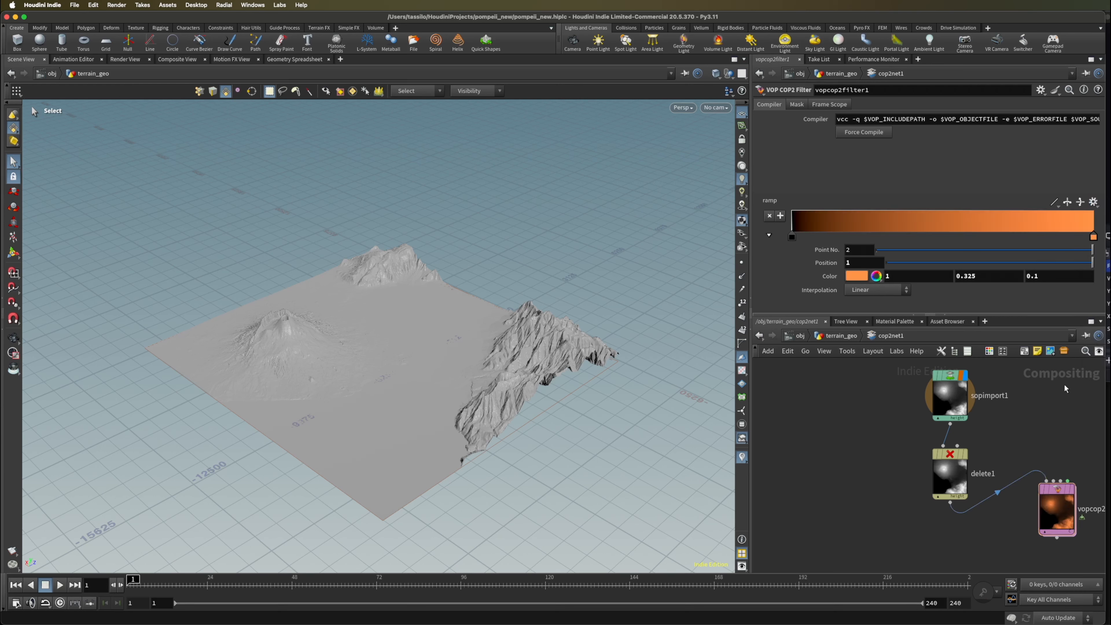
{"action": "middle_click_drag", "start_coordinate": [993, 519], "coordinate": [902, 478]}
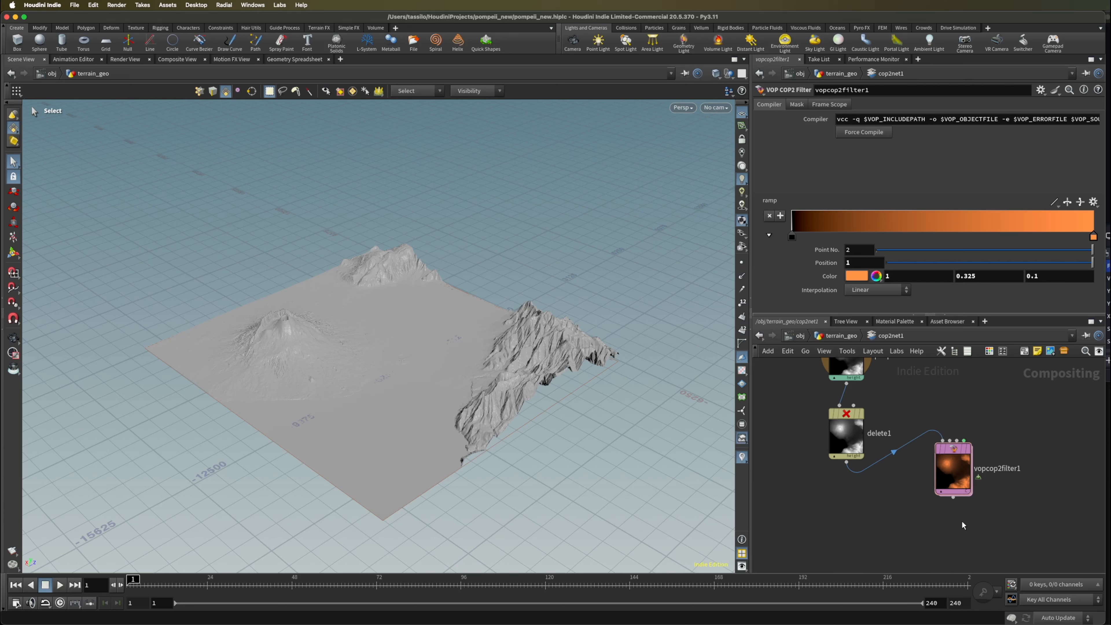
{"action": "key", "text": "Tab"}
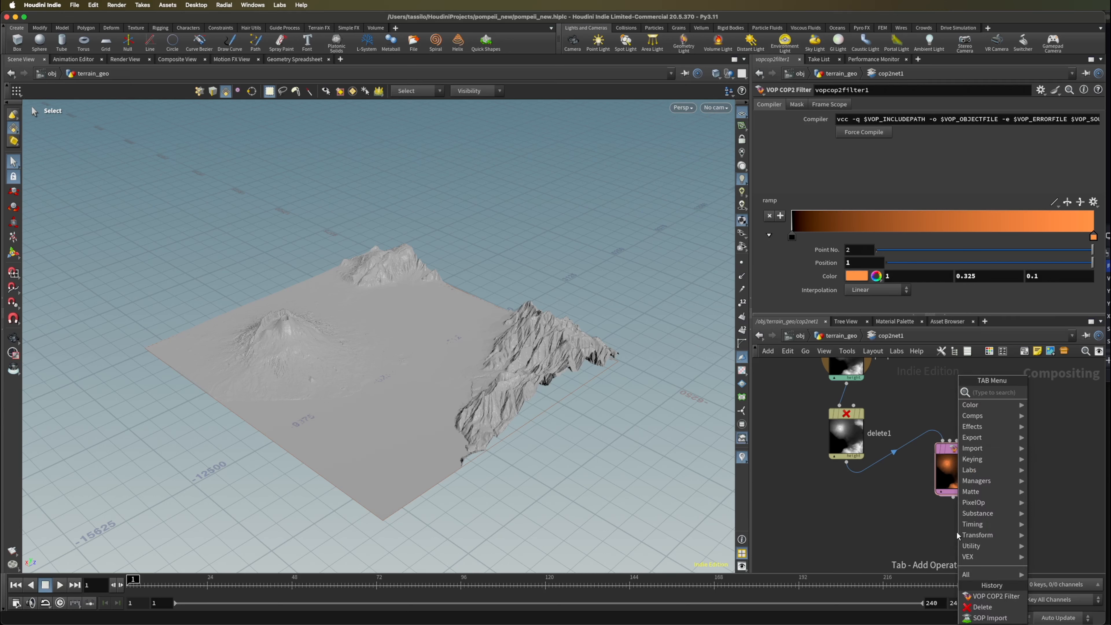
{"action": "type", "text": "rop"}
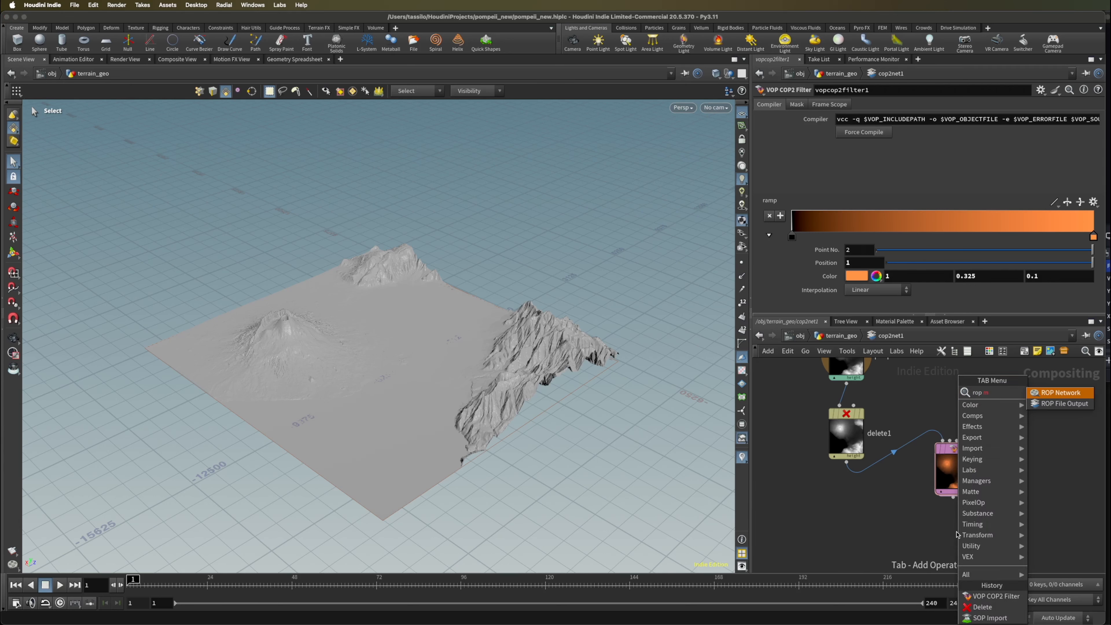
{"action": "key", "text": "Return"}
{"action": "left_click", "coordinate": [957, 532]}
{"action": "key", "text": "Delete"}
Add a ROP File Output node below vopcop2filter1 and connect the filter's output to it
{"action": "key", "text": "Tab"}
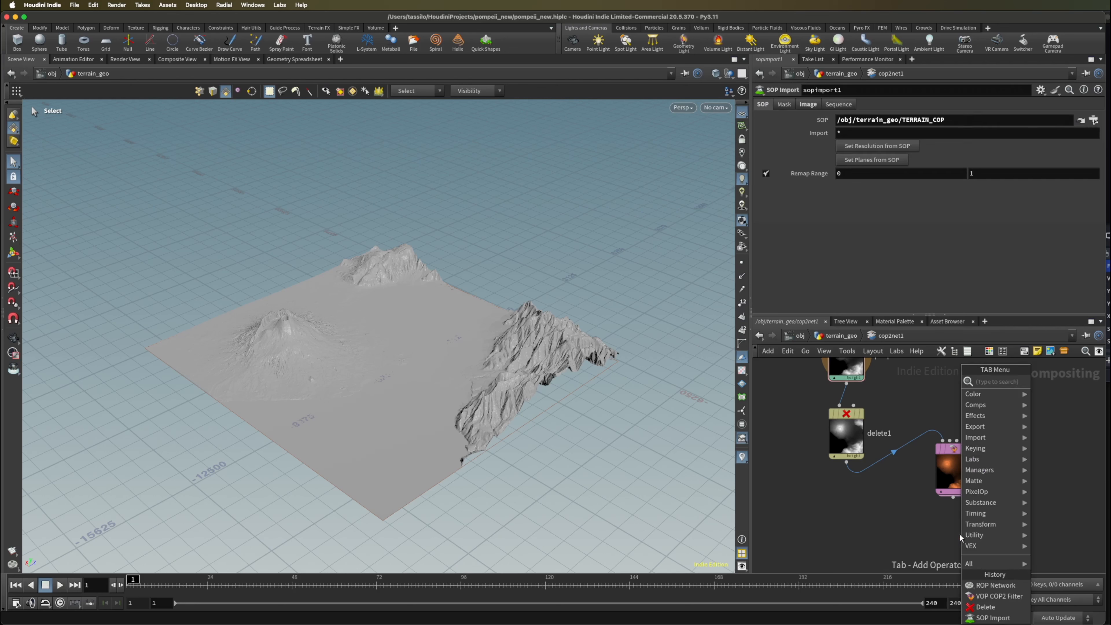
{"action": "type", "text": "rop"}
{"action": "key", "text": "Down"}
{"action": "key", "text": "Return"}
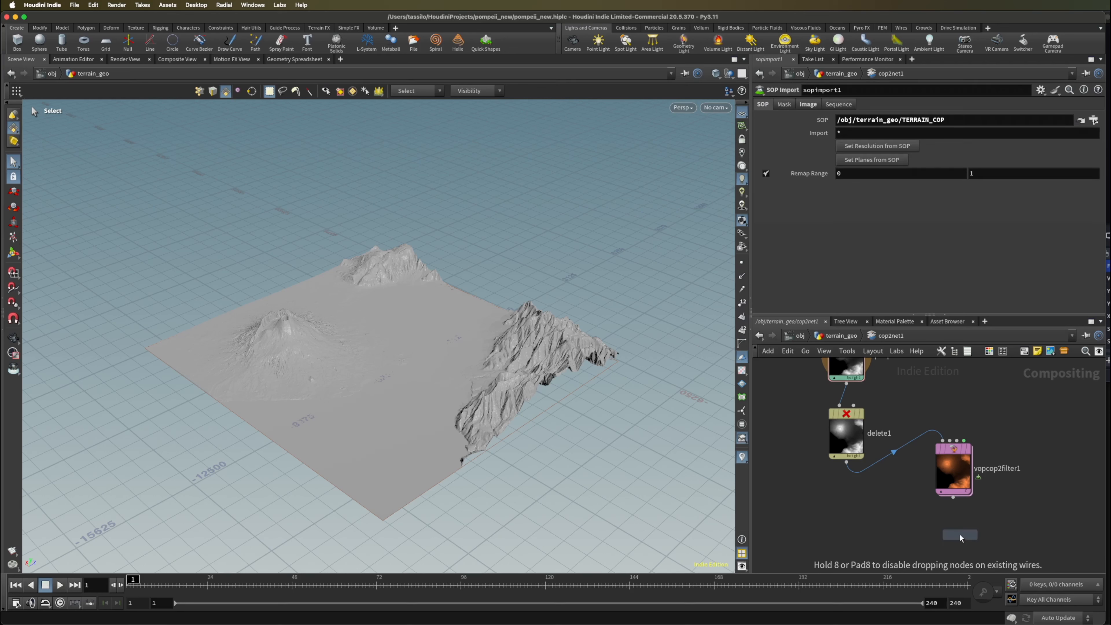
{"action": "left_click", "coordinate": [956, 527]}
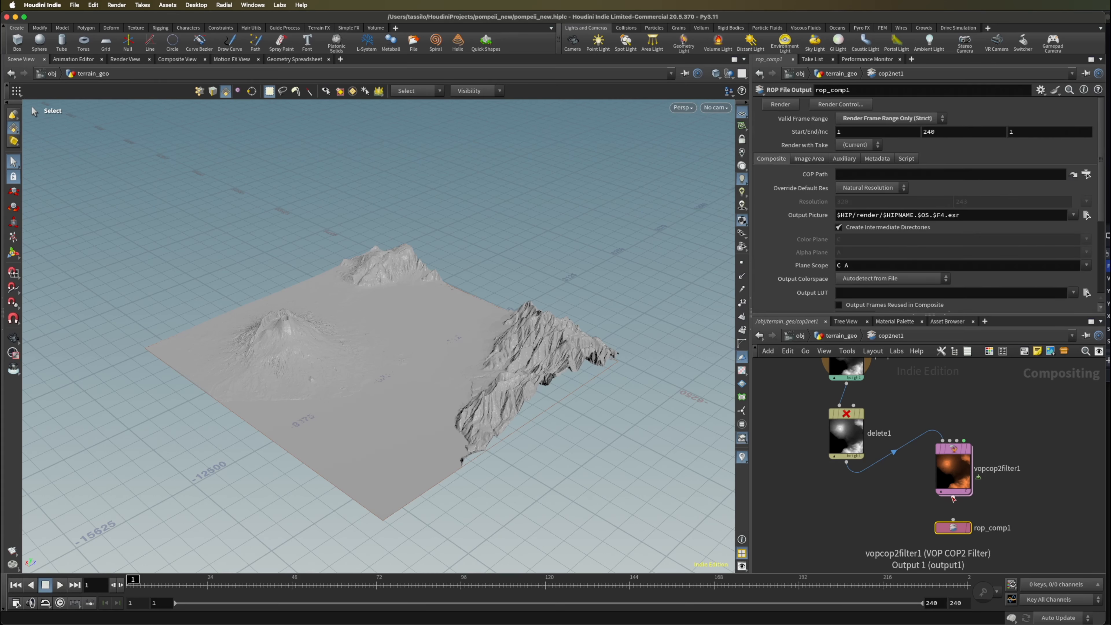
{"action": "left_click_drag", "start_coordinate": [952, 497], "coordinate": [955, 523]}
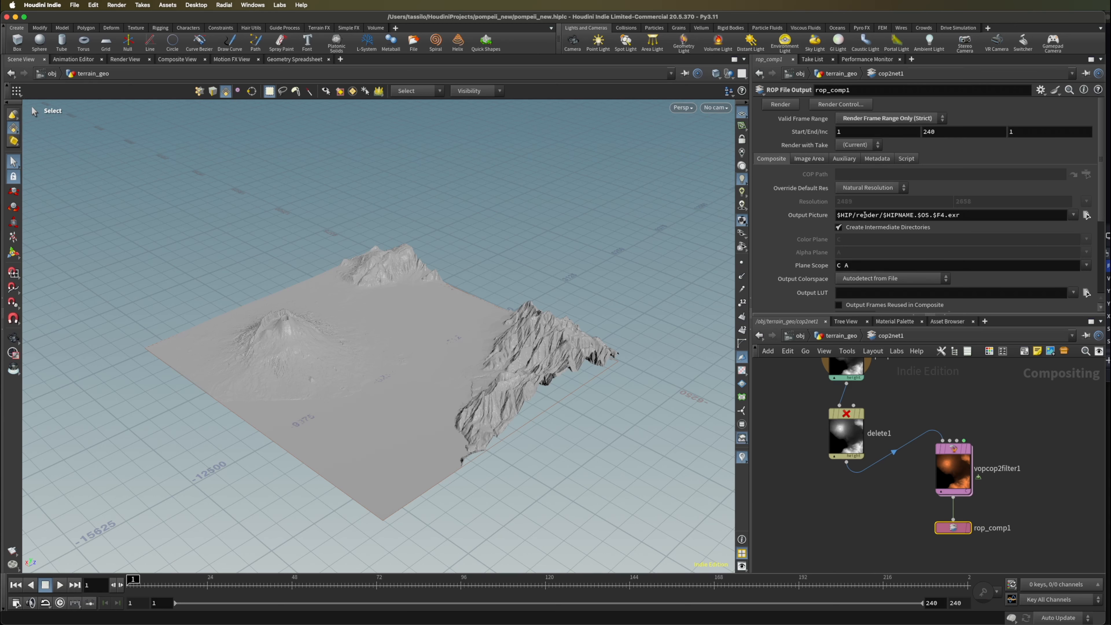
Set the ROP output picture to $HIP/render/orange_texture.exr and its valid frame range to Render Current Frame
{"action": "left_click_drag", "start_coordinate": [881, 215], "coordinate": [943, 213]}
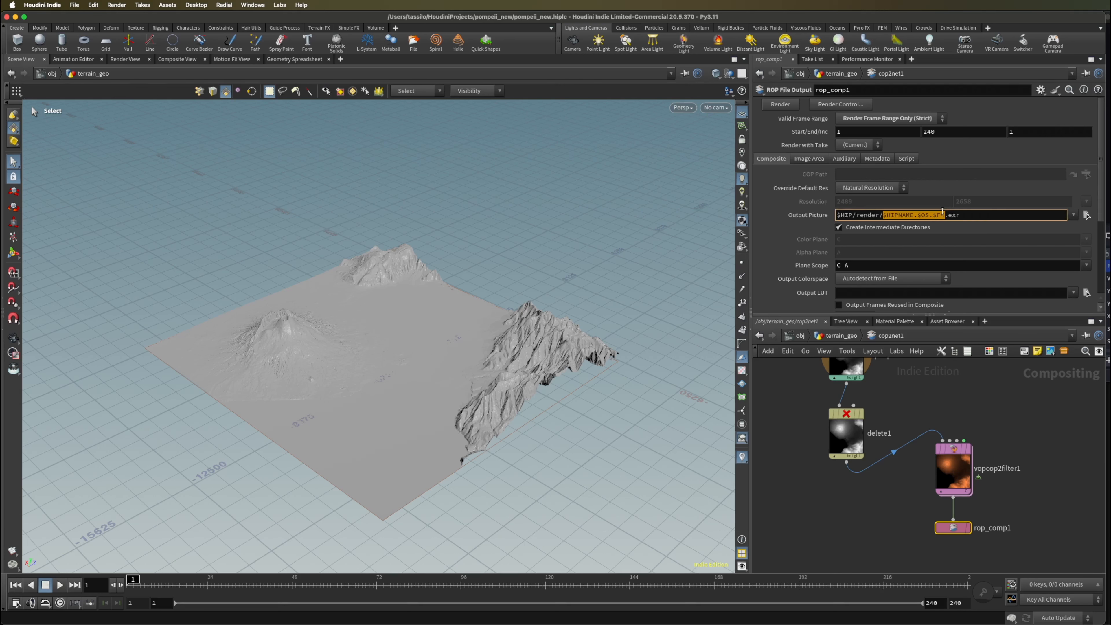
{"action": "type", "text": "orange_texture"}
{"action": "key", "text": "Return"}
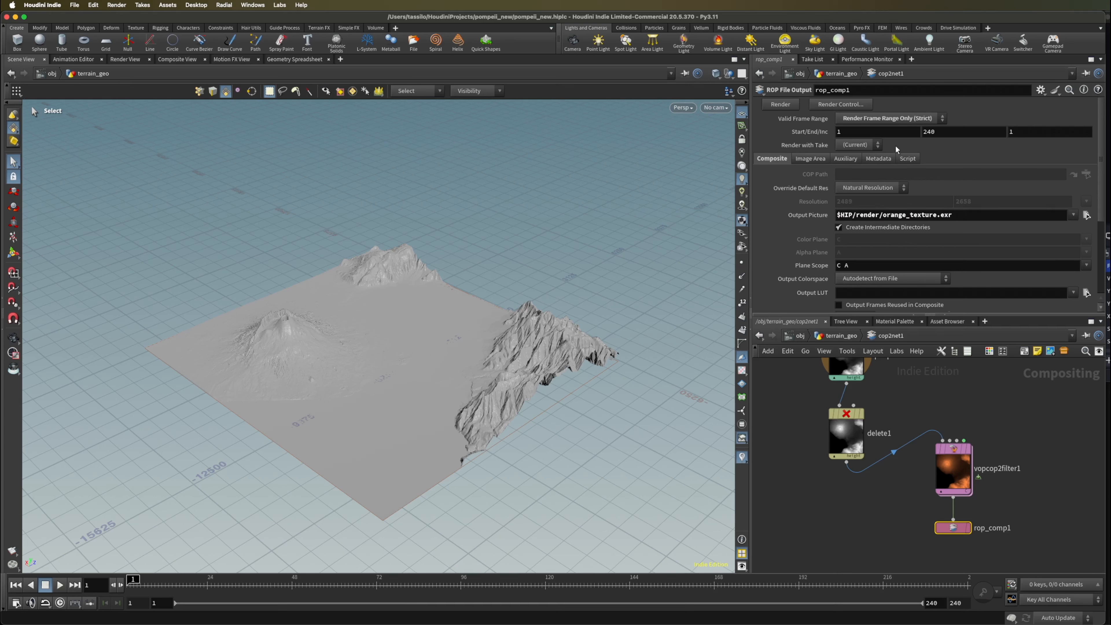
{"action": "left_click", "coordinate": [860, 122]}
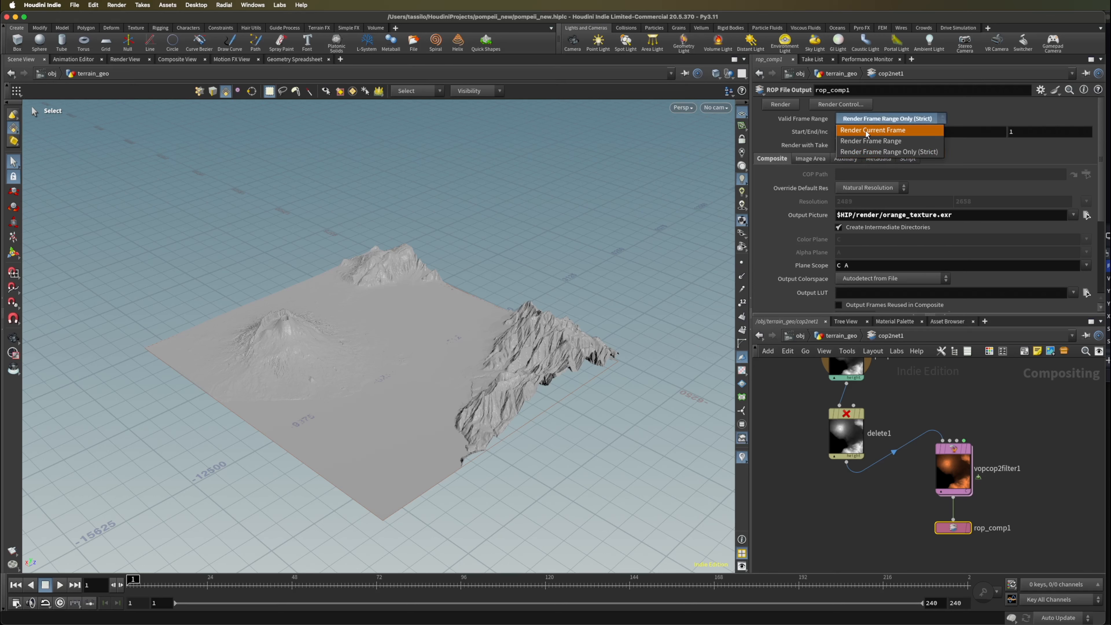
{"action": "left_click", "coordinate": [846, 127]}
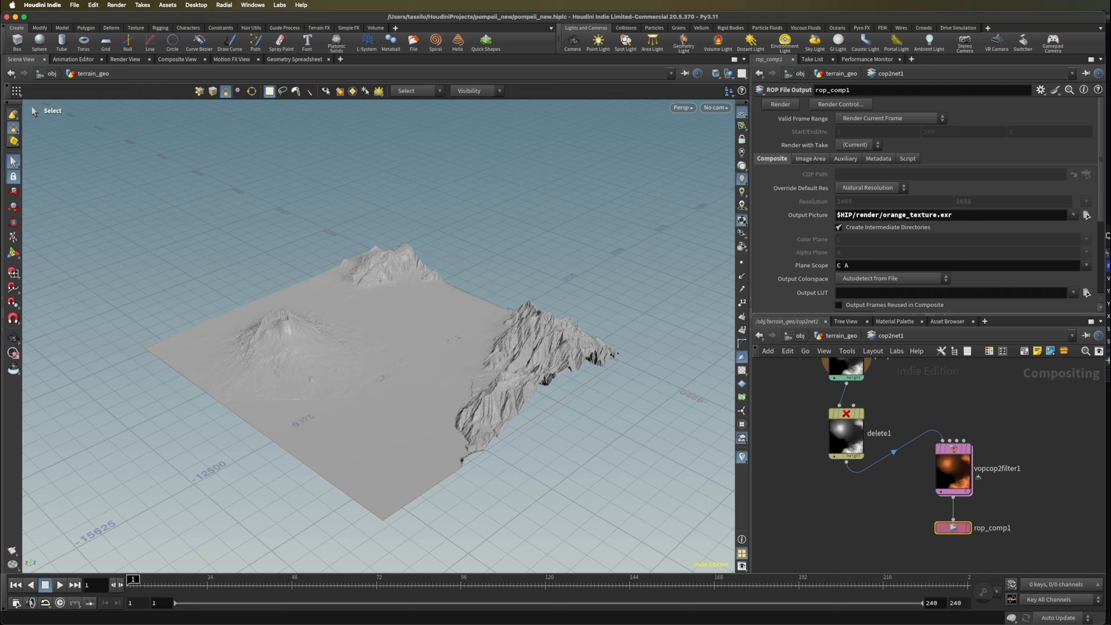
Return to terrain_geo, display the TERRAIN_GEO_OUT node and frame the scaled terrain in the viewport
{"action": "left_click", "coordinate": [839, 336]}
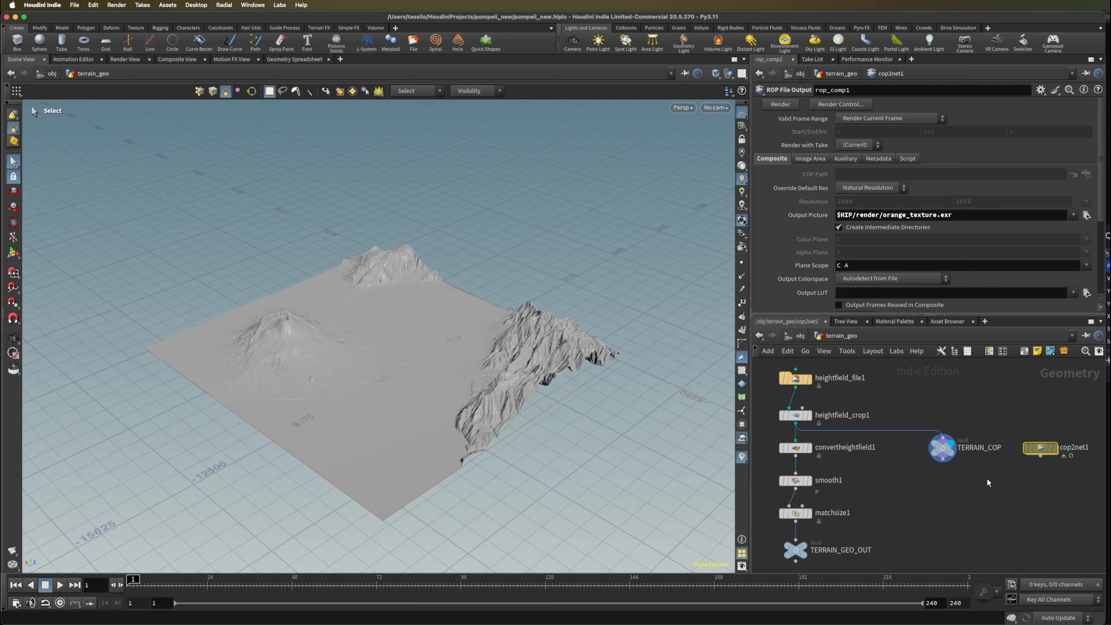
{"action": "scroll", "coordinate": [966, 486], "scroll_direction": "down", "scroll_amount": 5}
{"action": "scroll", "coordinate": [875, 532], "scroll_direction": "up", "scroll_amount": 5}
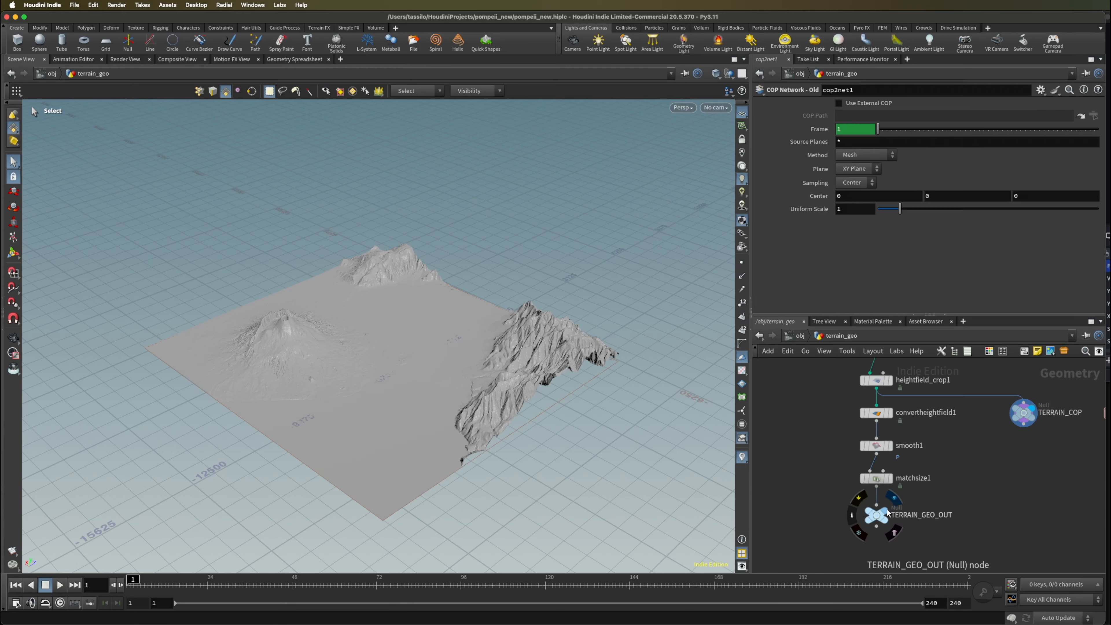
{"action": "left_click", "coordinate": [887, 512]}
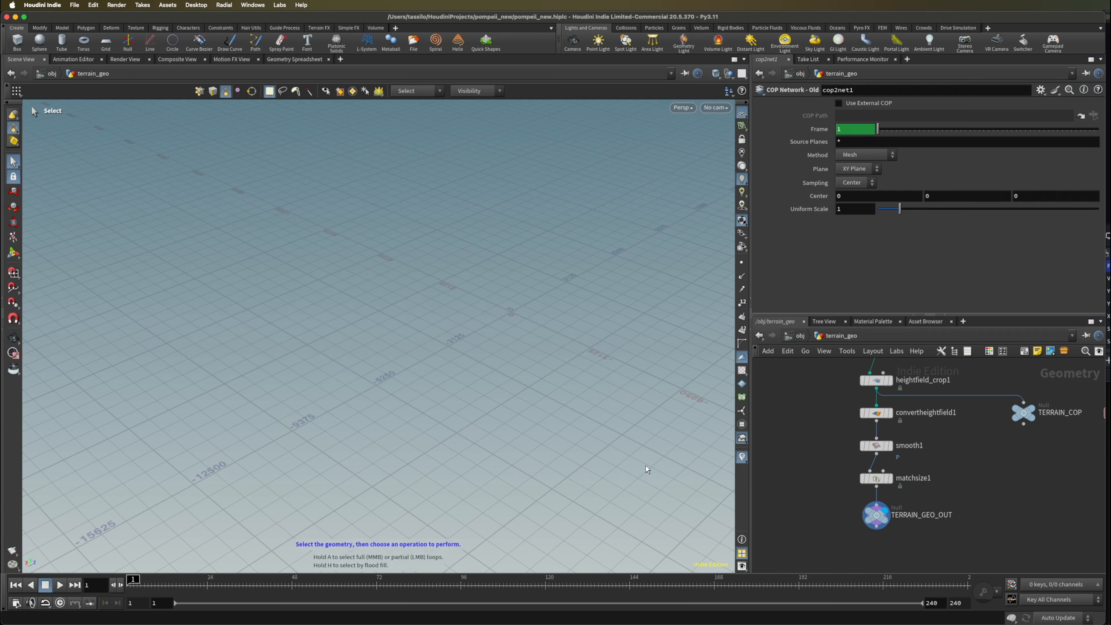
{"action": "key", "text": "Escape"}
{"action": "key", "text": "space+g"}
{"action": "left_click_drag", "start_coordinate": [646, 464], "coordinate": [529, 460]}
Go to the stage network and switch the desktop layout to Solaris
{"action": "left_click", "coordinate": [800, 336]}
{"action": "left_click", "coordinate": [815, 339]}
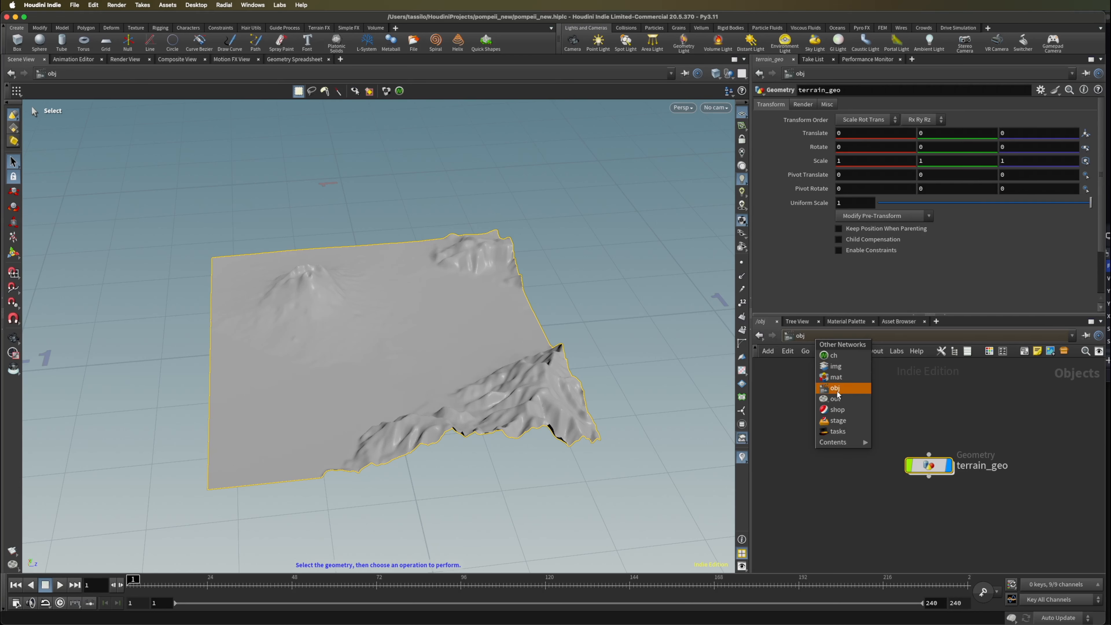
{"action": "left_click", "coordinate": [841, 424]}
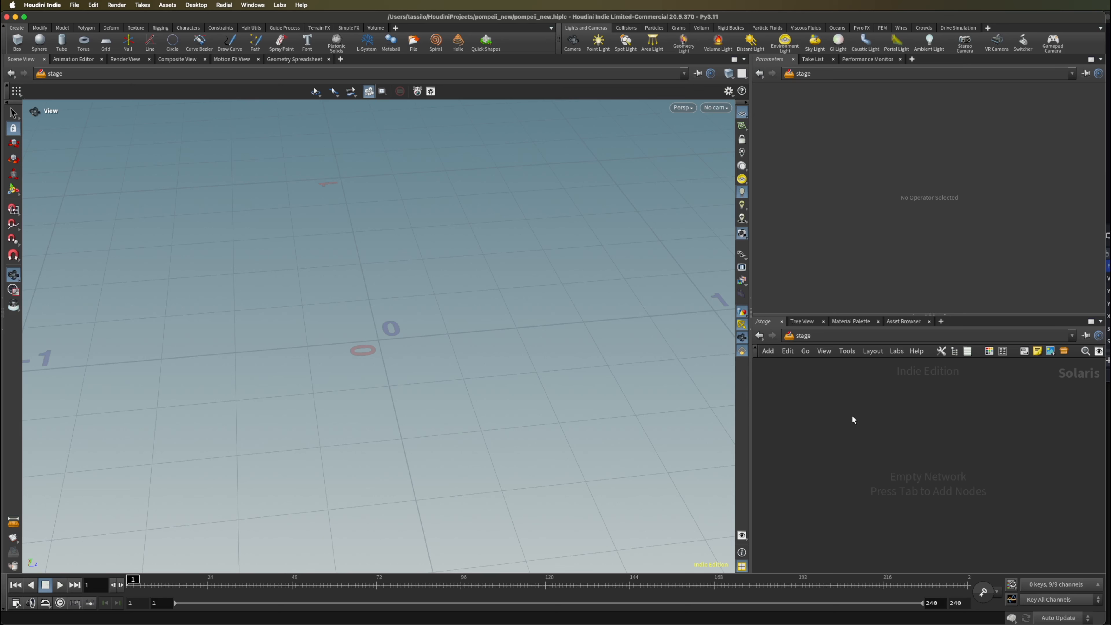
{"action": "left_click", "coordinate": [196, 5]}
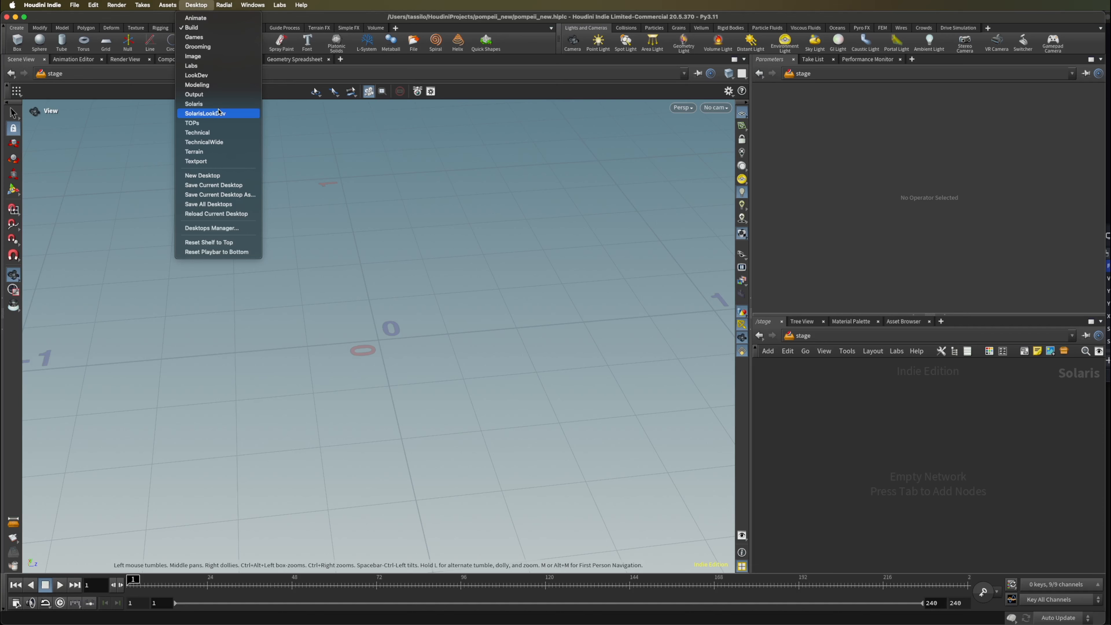
{"action": "left_click", "coordinate": [215, 104]}
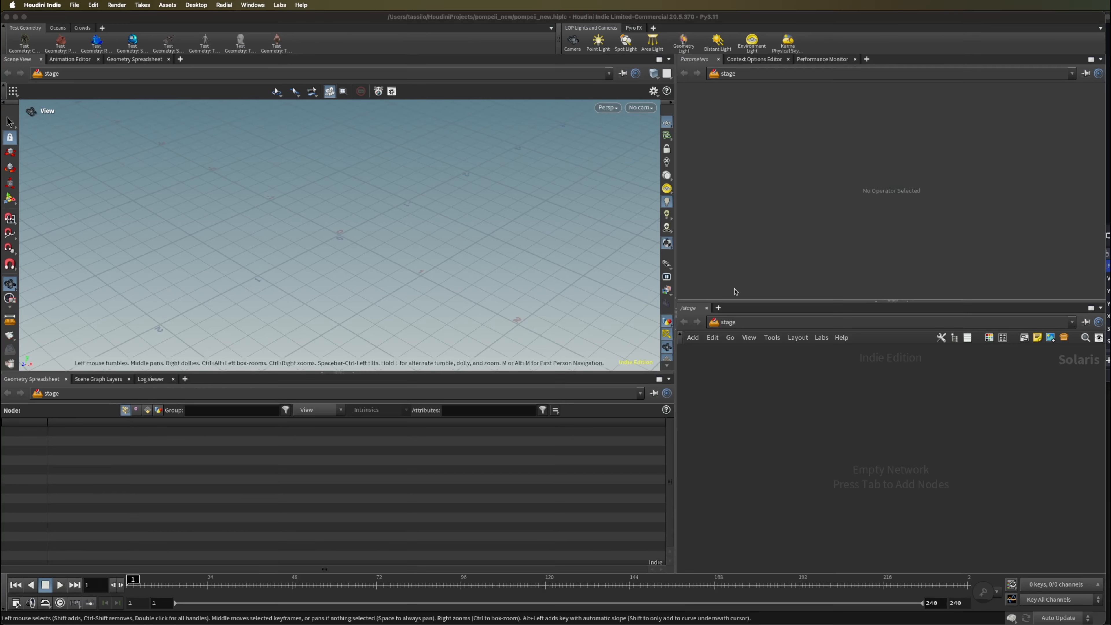
Add a SOP Import node to the empty stage network
{"action": "left_click", "coordinate": [797, 389]}
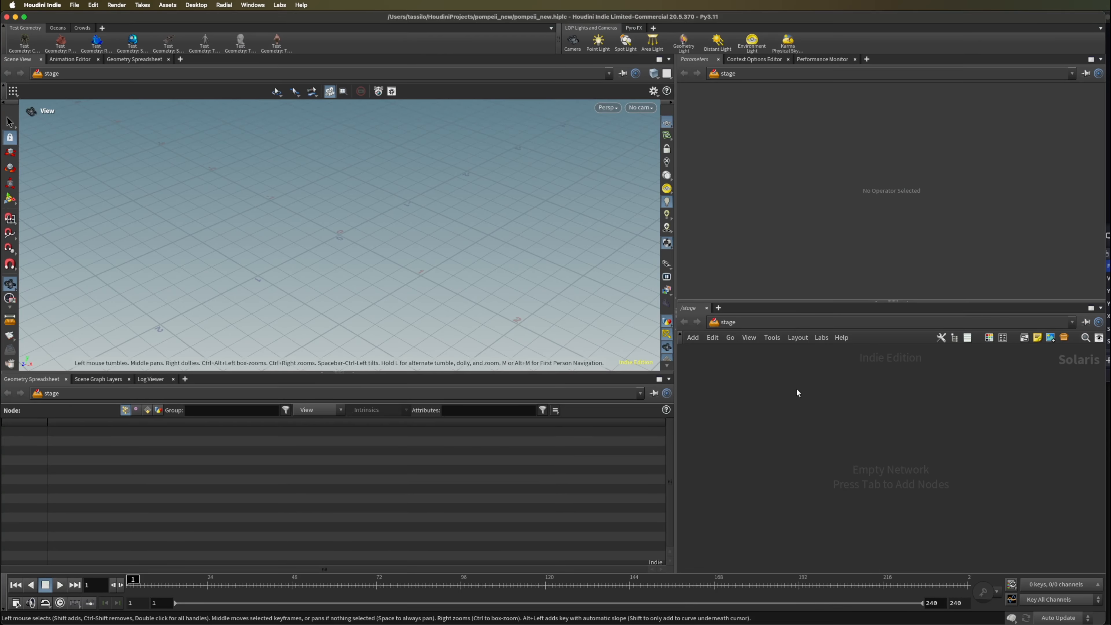
{"action": "key", "text": "Tab"}
{"action": "type", "text": "sop"}
{"action": "key", "text": "Down"}
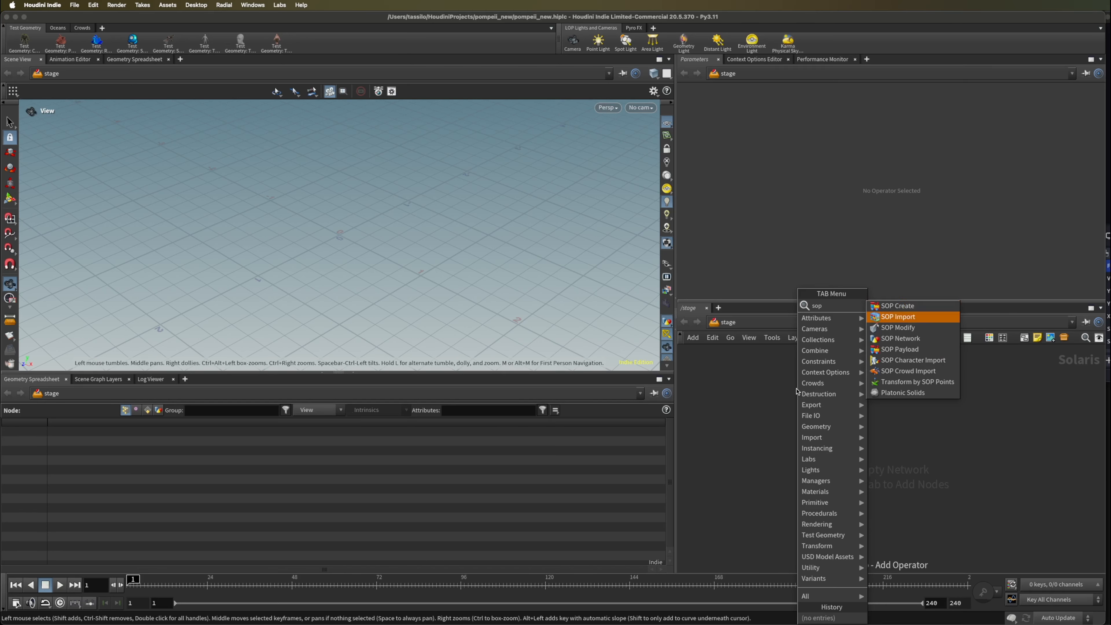
{"action": "key", "text": "Return"}
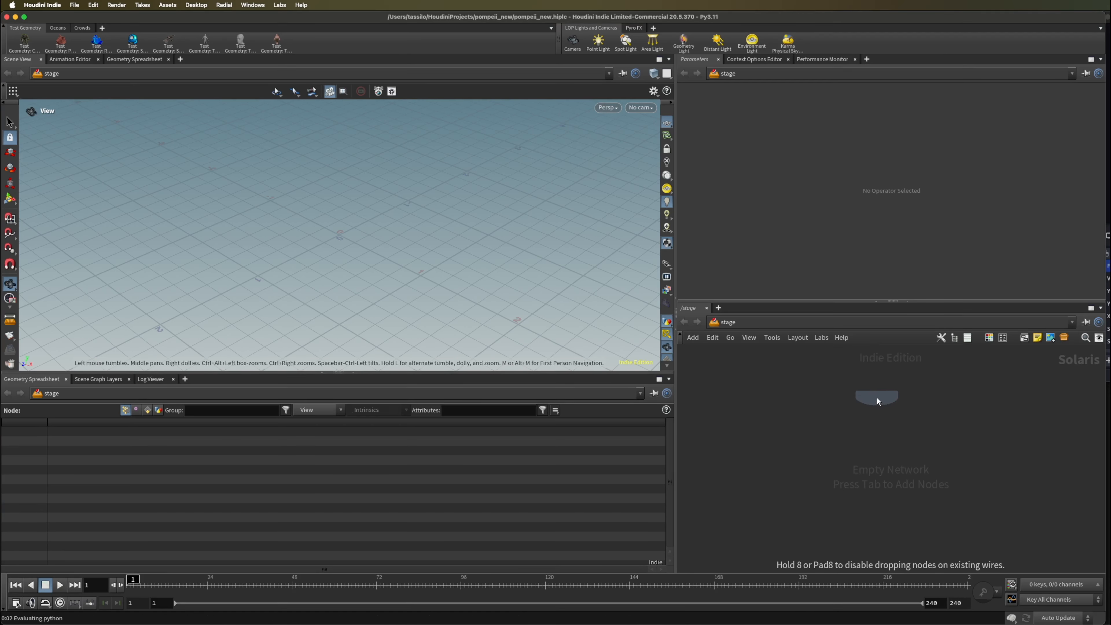
{"action": "left_click", "coordinate": [878, 401]}
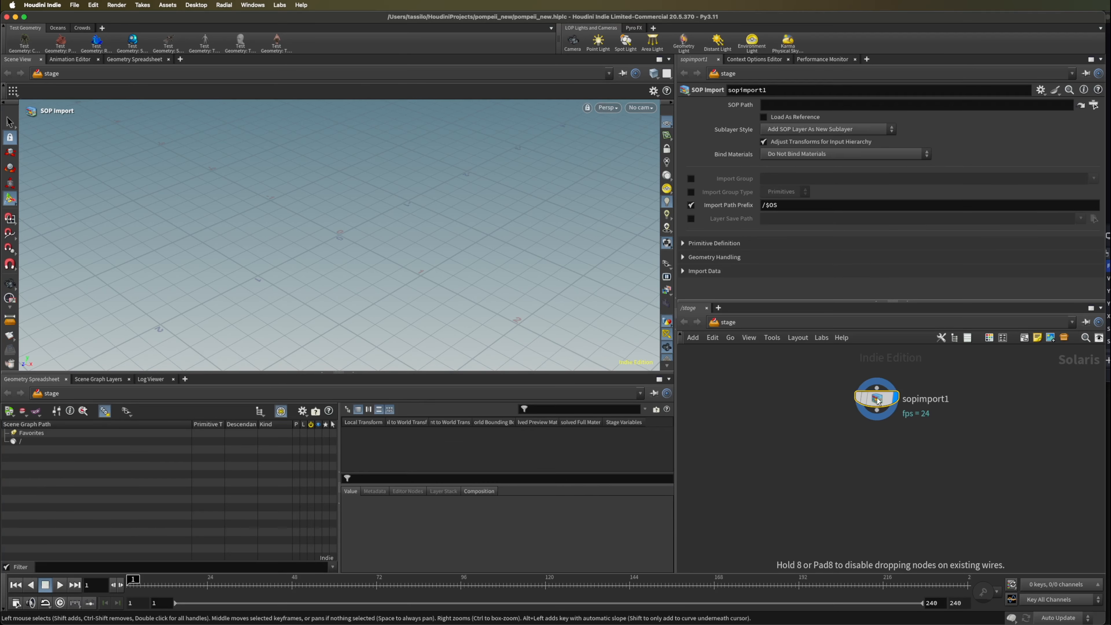
Point the SOP Import node's SOP path to /obj/terrain_geo/TERRAIN_GEO_OUT
{"action": "left_click", "coordinate": [1094, 105]}
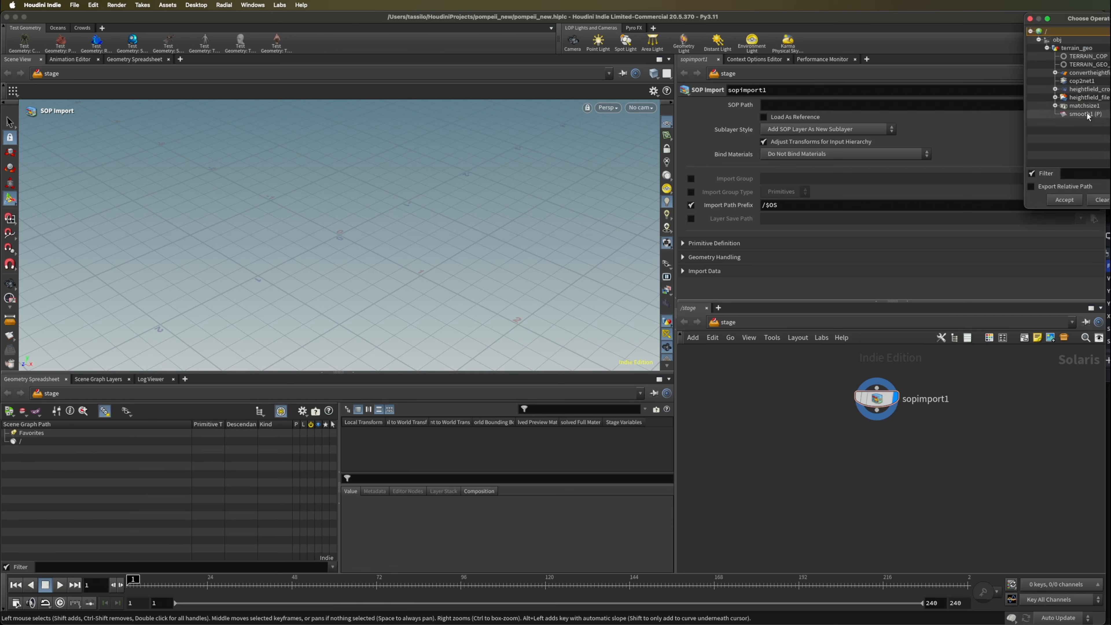
{"action": "left_click", "coordinate": [1085, 65]}
{"action": "left_click", "coordinate": [1072, 200]}
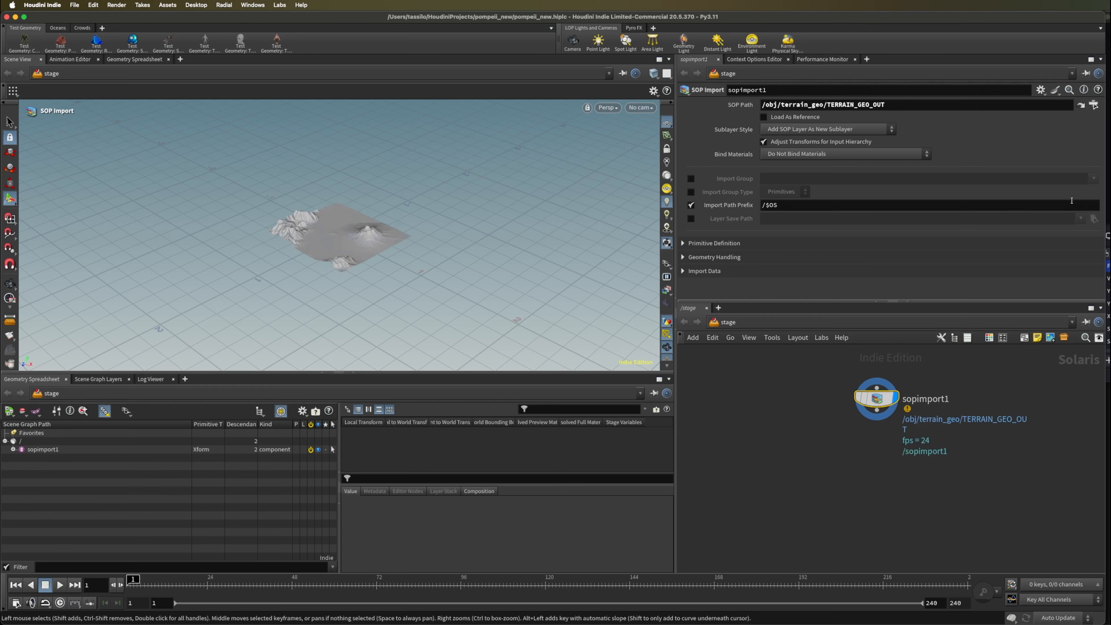
Set the SOP Import's import path prefix to /terrain and select the terrain primitive in the scene graph
{"action": "scroll", "coordinate": [358, 257], "scroll_direction": "up", "scroll_amount": 6}
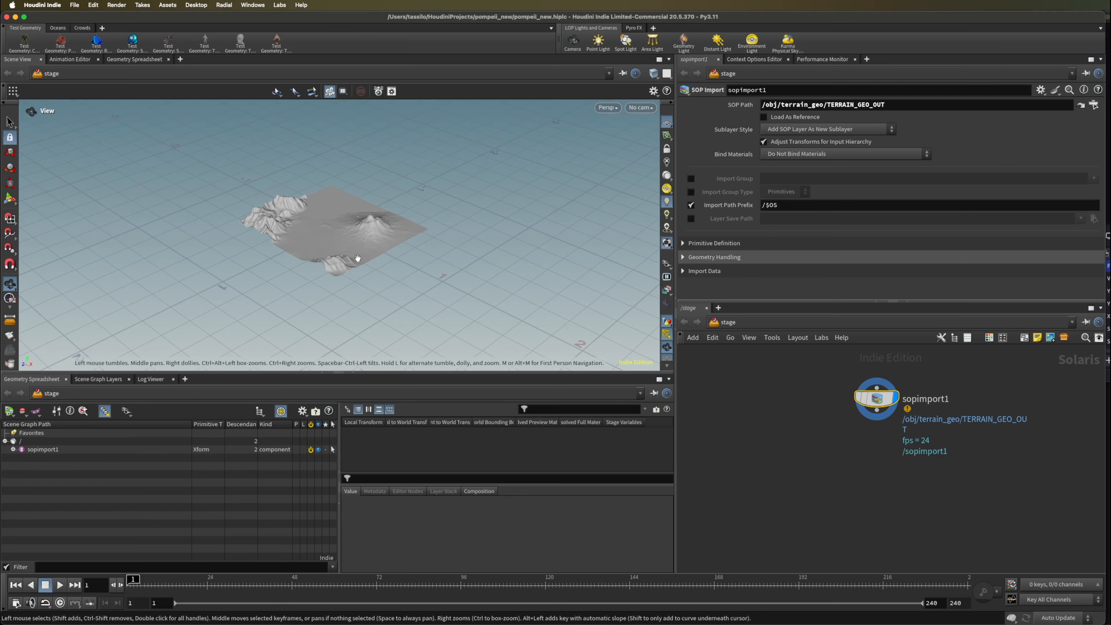
{"action": "scroll", "coordinate": [369, 238], "scroll_direction": "up", "scroll_amount": 1}
{"action": "middle_click_drag", "start_coordinate": [359, 235], "coordinate": [364, 278], "text": "alt"}
{"action": "scroll", "coordinate": [365, 278], "scroll_direction": "up", "scroll_amount": 5}
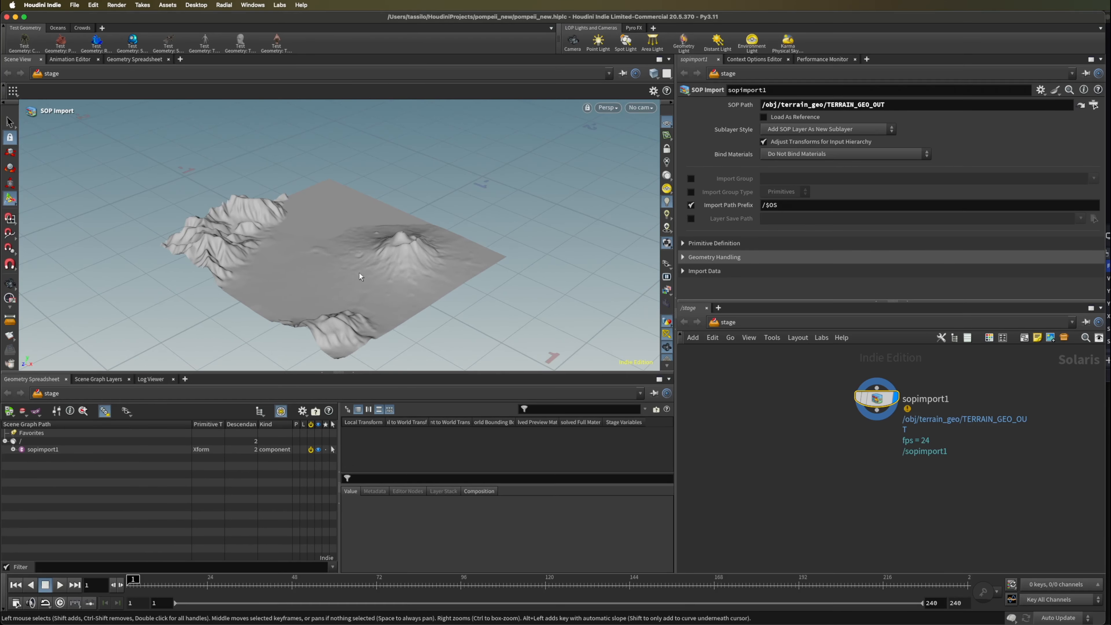
{"action": "left_click_drag", "start_coordinate": [456, 293], "coordinate": [405, 294], "text": "alt"}
{"action": "key", "text": "Return"}
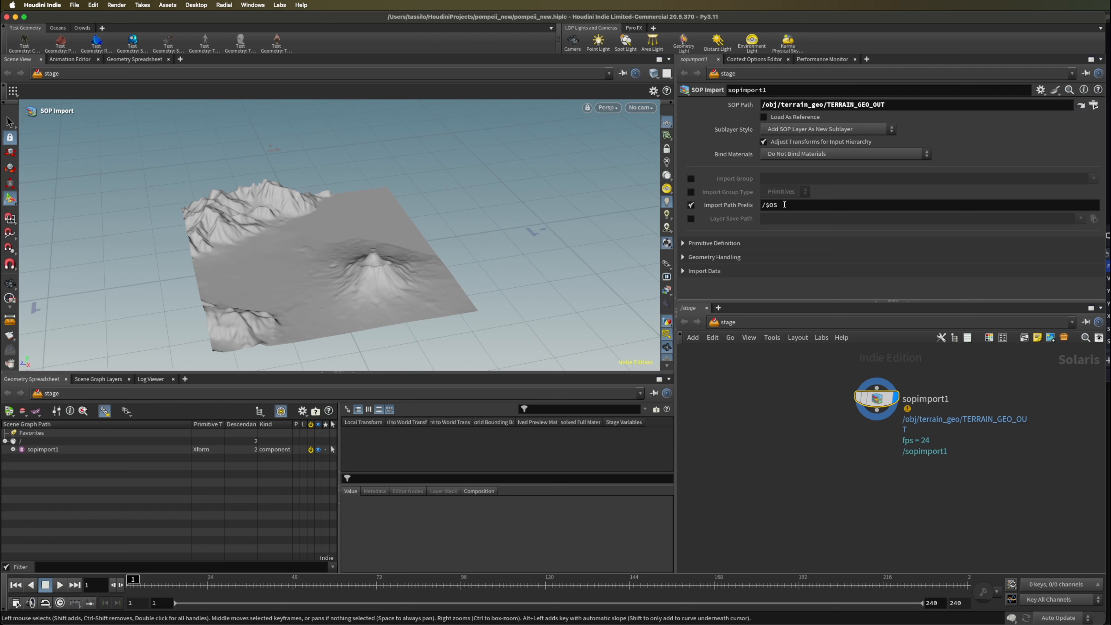
{"action": "left_click_drag", "start_coordinate": [785, 205], "coordinate": [765, 206]}
{"action": "type", "text": "terrain"}
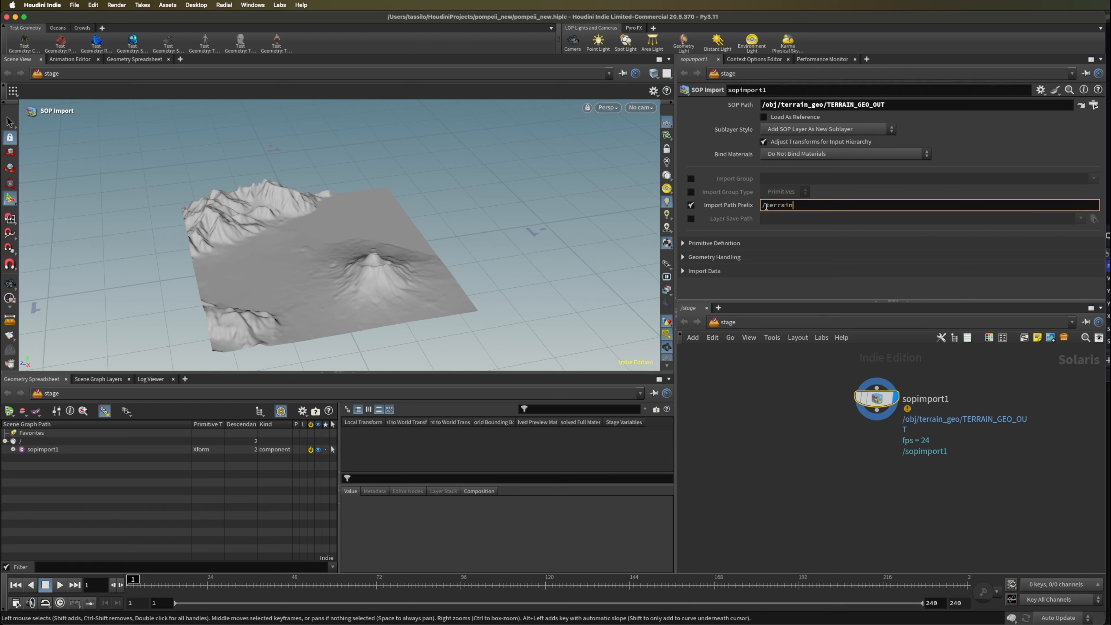
{"action": "key", "text": "Return"}
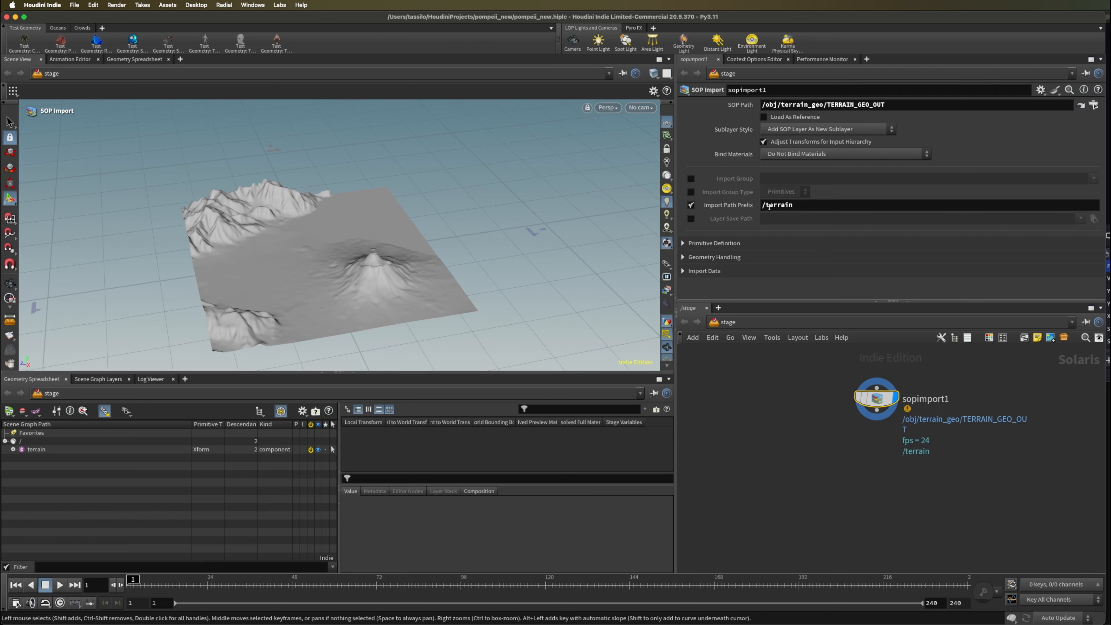
{"action": "left_click", "coordinate": [29, 450]}
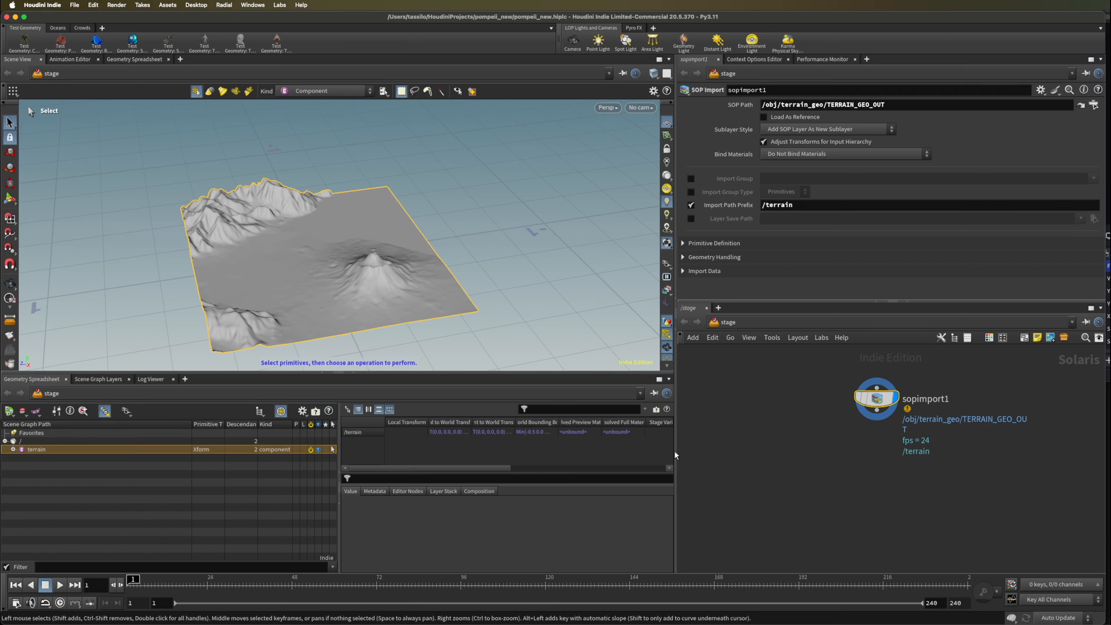
Add a Material Library node below sopimport1, connected to its output, and make it the displayed node
{"action": "left_click", "coordinate": [807, 465]}
{"action": "key", "text": "Tab"}
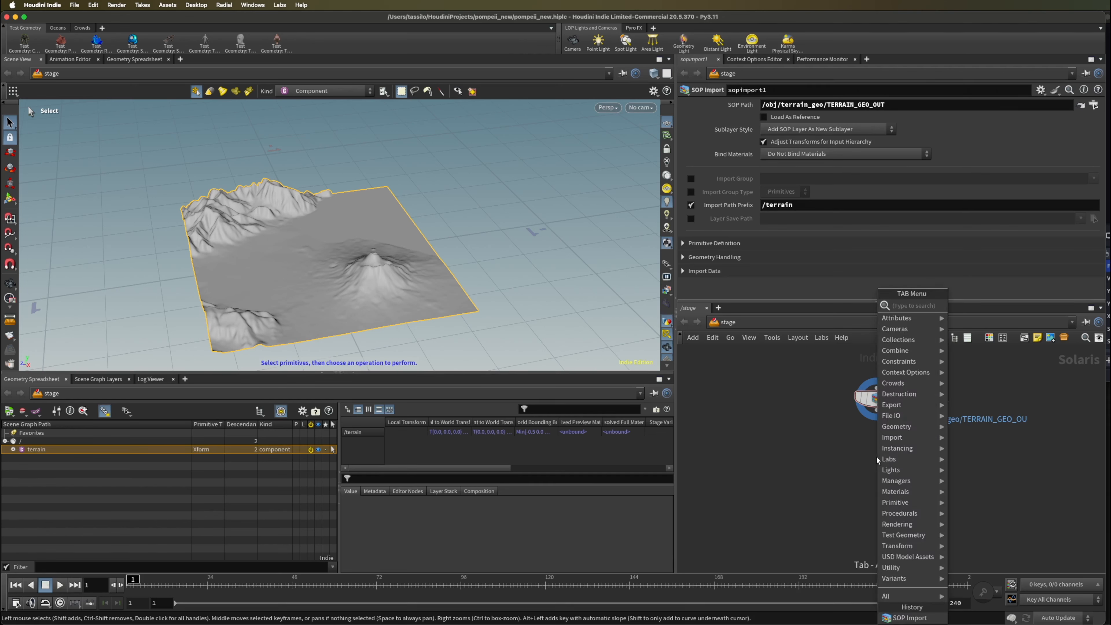
{"action": "type", "text": "material"}
{"action": "key", "text": "Return"}
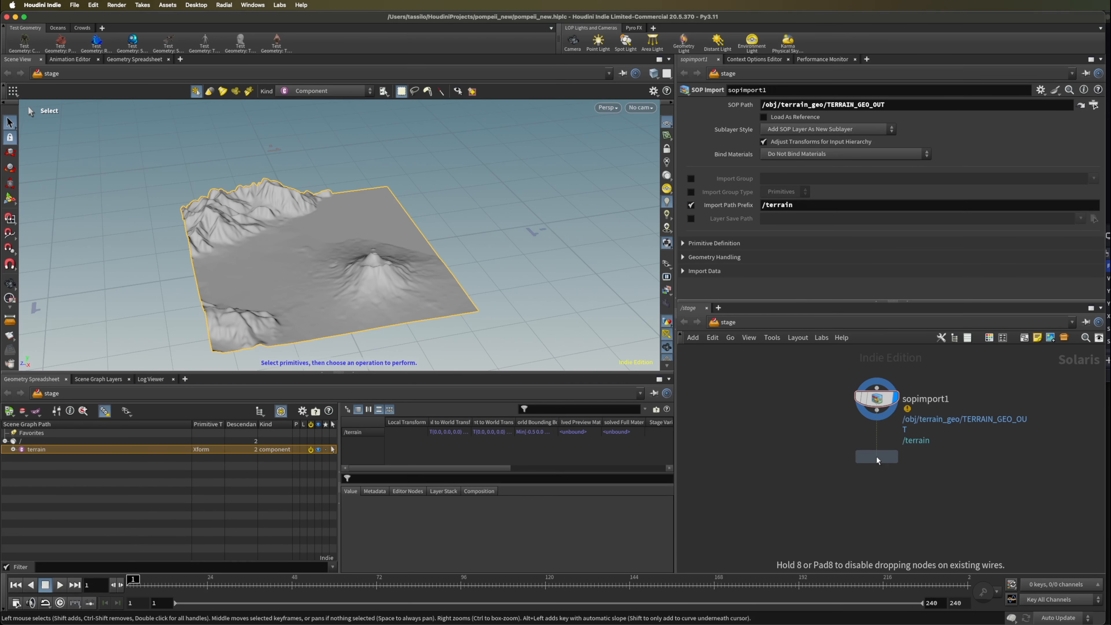
{"action": "left_click", "coordinate": [877, 457]}
{"action": "left_click_drag", "start_coordinate": [876, 412], "coordinate": [882, 450]}
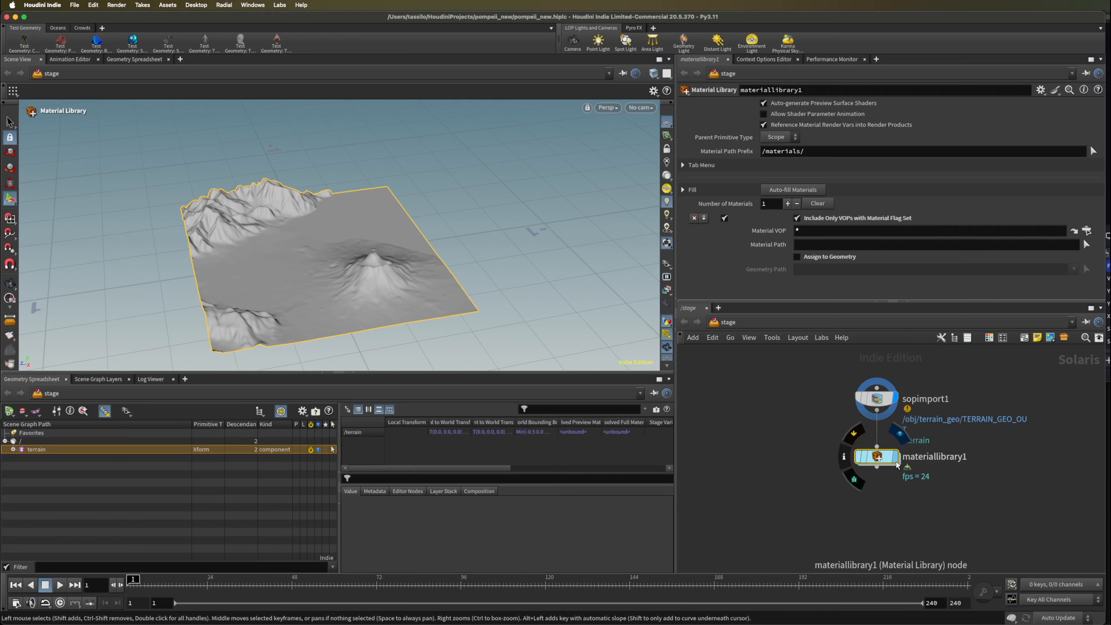
{"action": "mouse_move", "coordinate": [876, 457]}
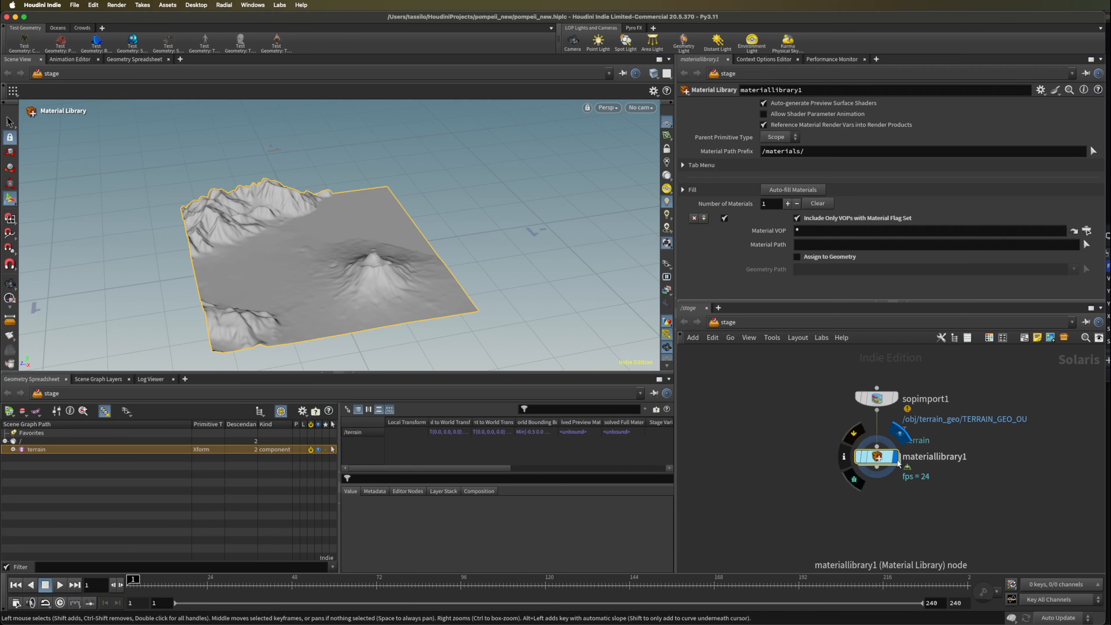
Go inside materiallibrary1 and add a USD MaterialX Builder
{"action": "double_click", "coordinate": [879, 456]}
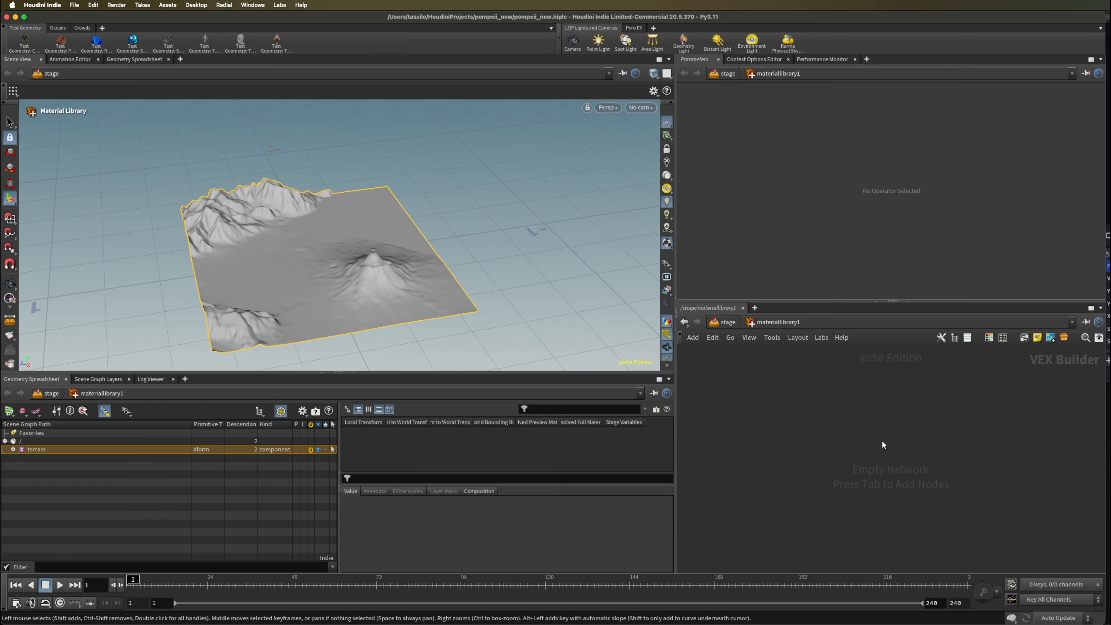
{"action": "key", "text": "Tab"}
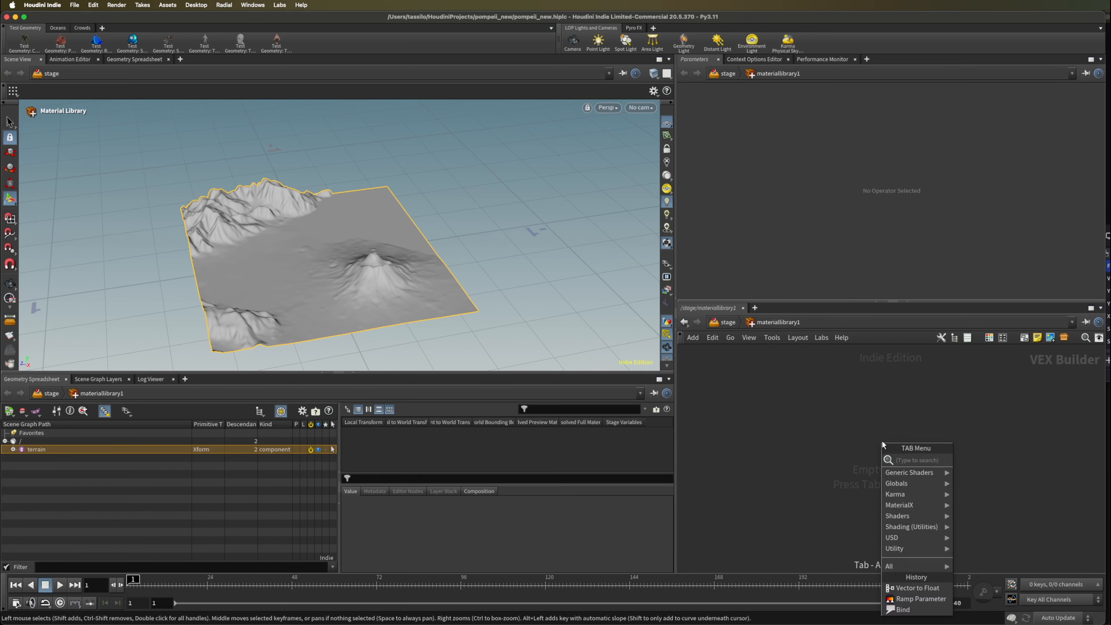
{"action": "type", "text": "material x"}
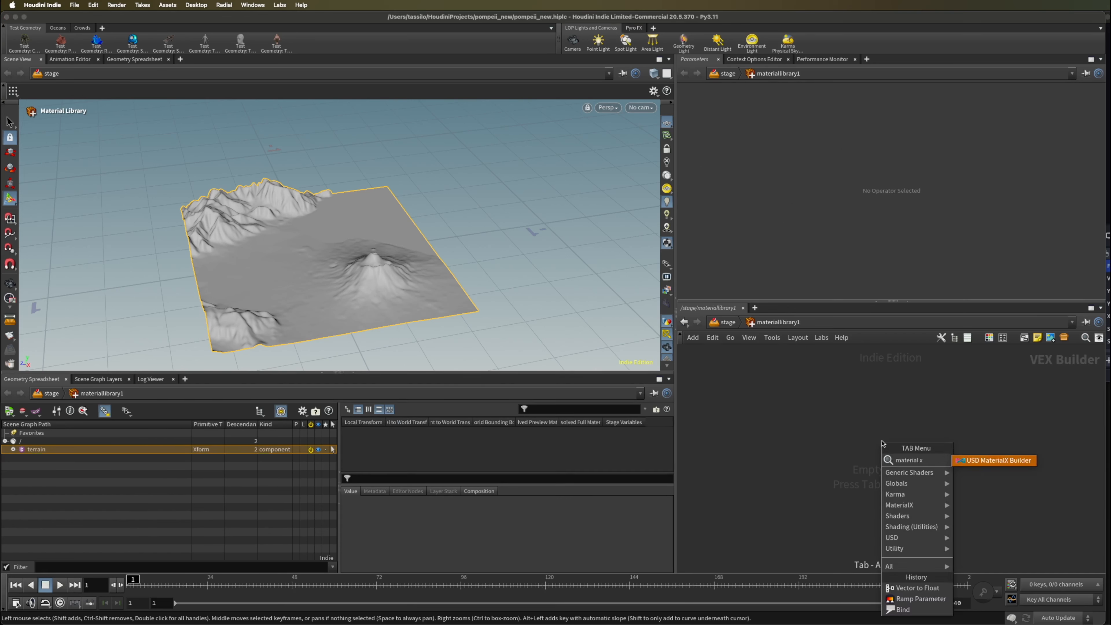
{"action": "key", "text": "Return"}
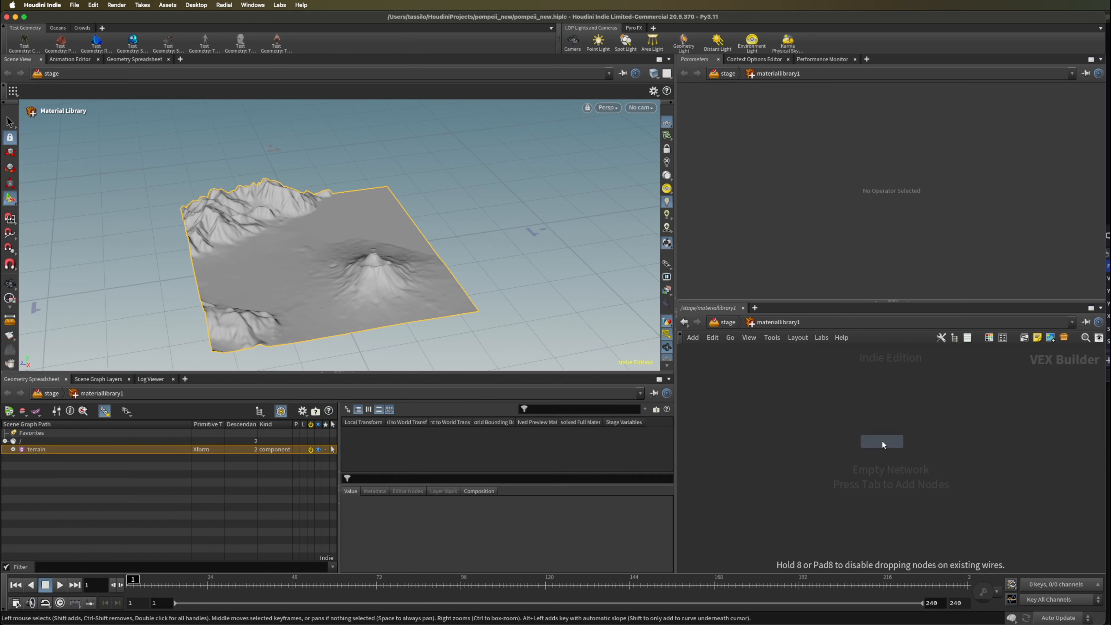
{"action": "left_click", "coordinate": [888, 450]}
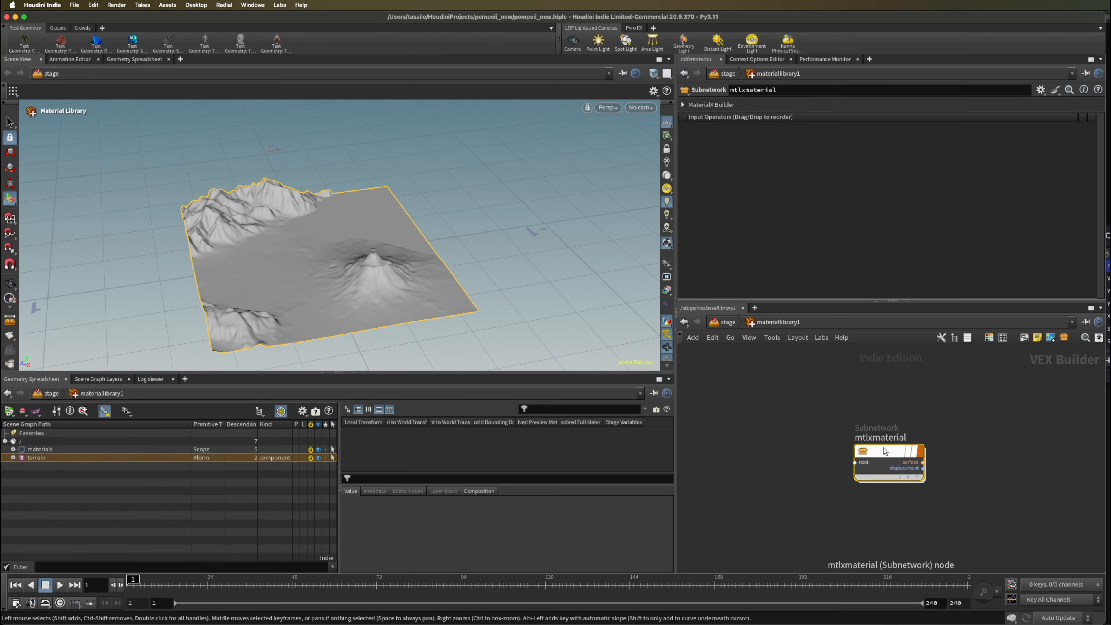
Go inside the mtlxmaterial subnetwork and add a MtlX Image node beside the standard surface shader
{"action": "mouse_move", "coordinate": [885, 441]}
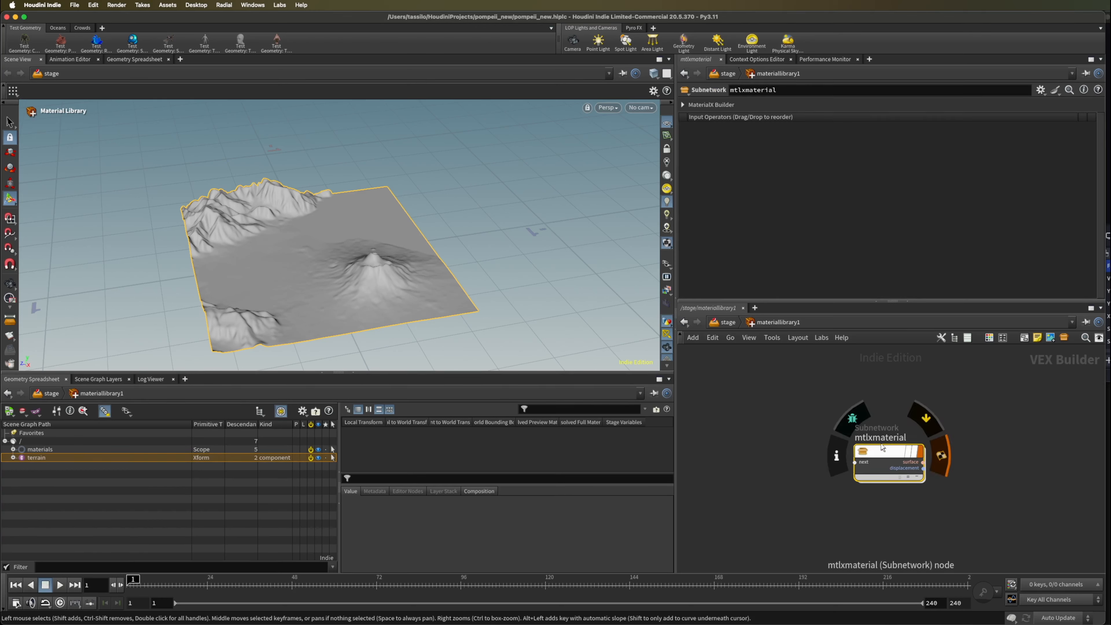
{"action": "double_click", "coordinate": [884, 452]}
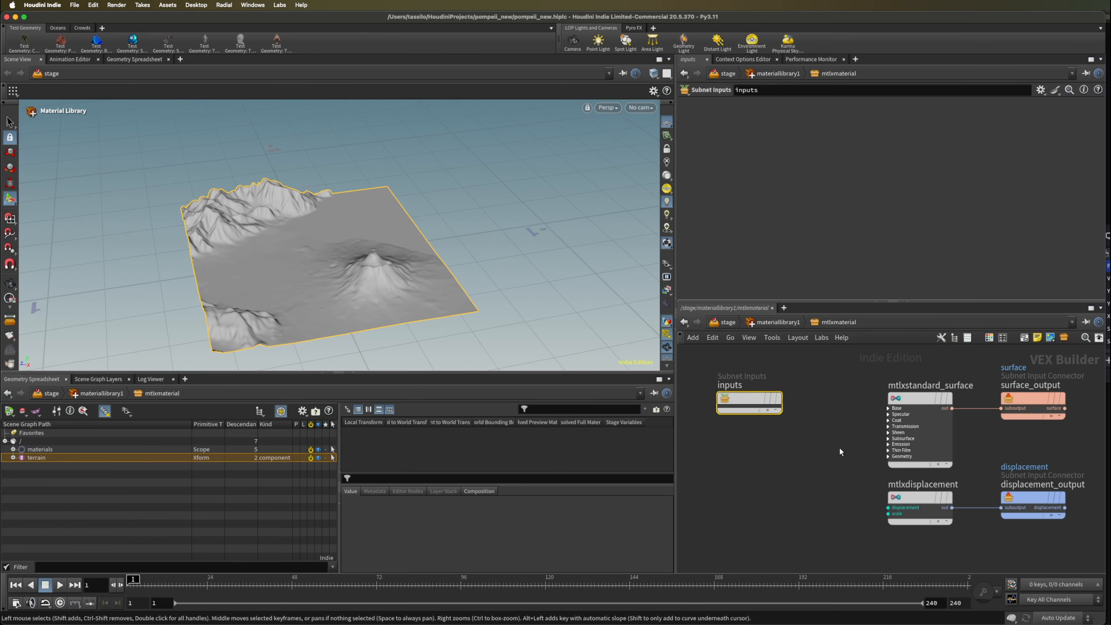
{"action": "key", "text": "Tab"}
{"action": "type", "text": "mtlximage"}
{"action": "key", "text": "Return"}
{"action": "left_click", "coordinate": [766, 450]}
Set the MtlX Image node's filename to $HIP/render/orange_texture.exr
{"action": "left_click", "coordinate": [1083, 119]}
{"action": "double_click", "coordinate": [1024, 95]}
{"action": "left_click", "coordinate": [1025, 72]}
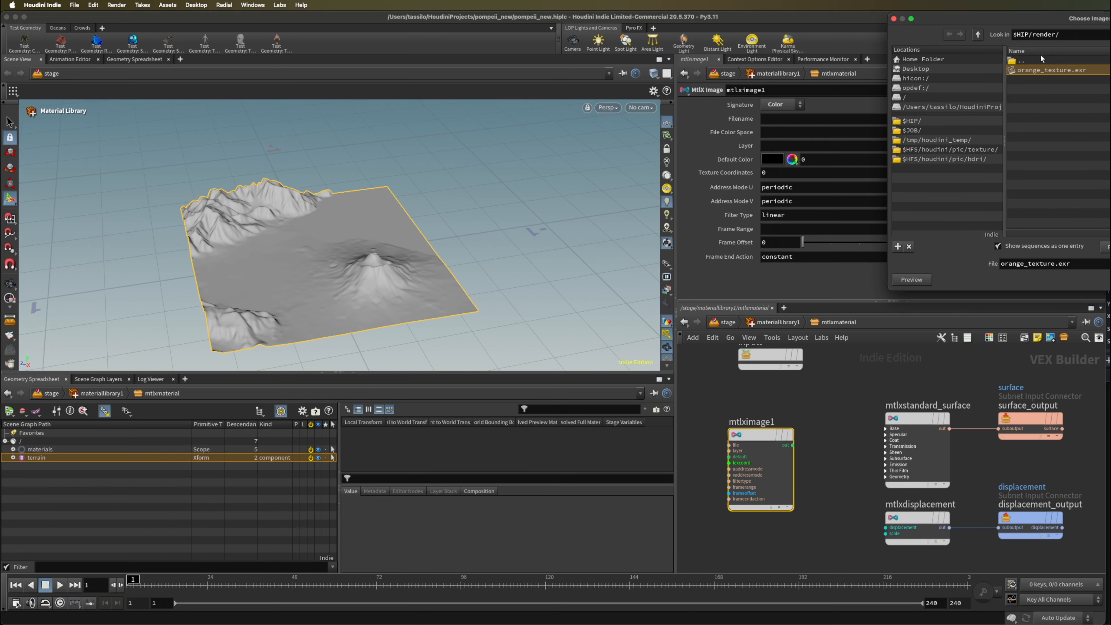
{"action": "left_click_drag", "start_coordinate": [1002, 19], "coordinate": [789, 46]}
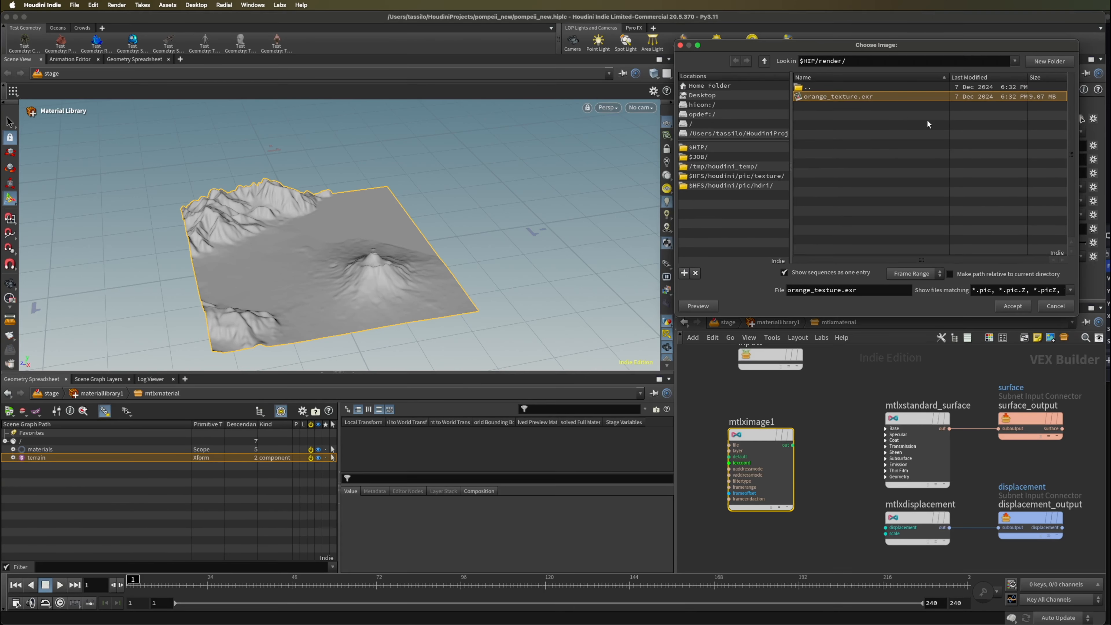
{"action": "left_click", "coordinate": [1014, 306]}
Expand the standard surface's Base inputs, connect the image output to base_color and move the image node closer
{"action": "left_click", "coordinate": [885, 429]}
{"action": "left_click_drag", "start_coordinate": [792, 445], "coordinate": [885, 440]}
{"action": "left_click_drag", "start_coordinate": [771, 435], "coordinate": [816, 430]}
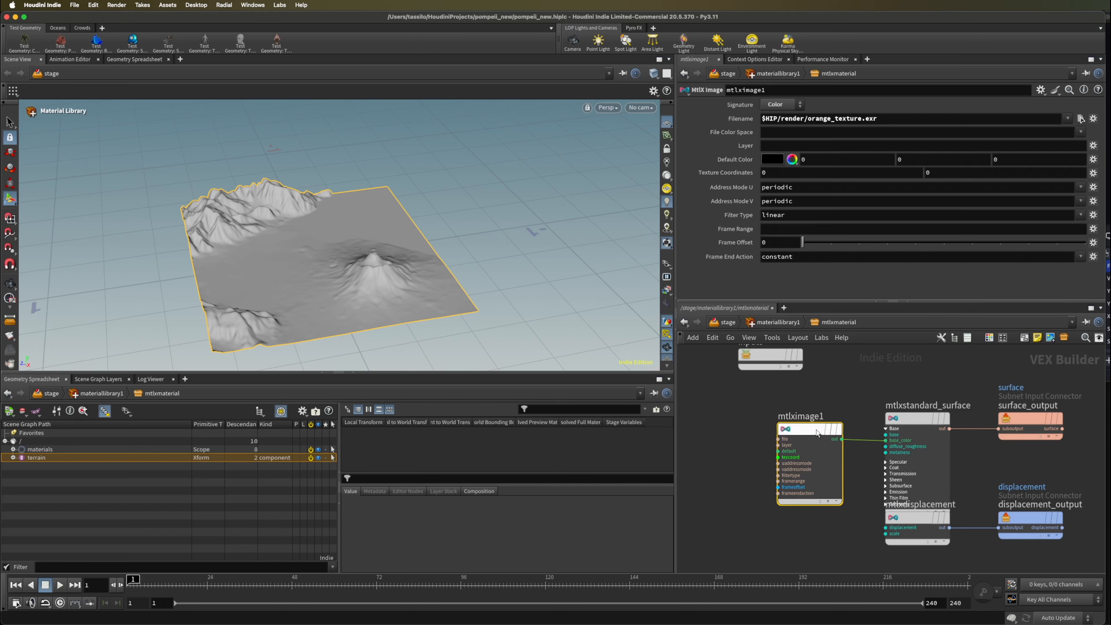
Return to the stage network and enable Assign to Geometry on materiallibrary1
{"action": "left_click", "coordinate": [786, 322]}
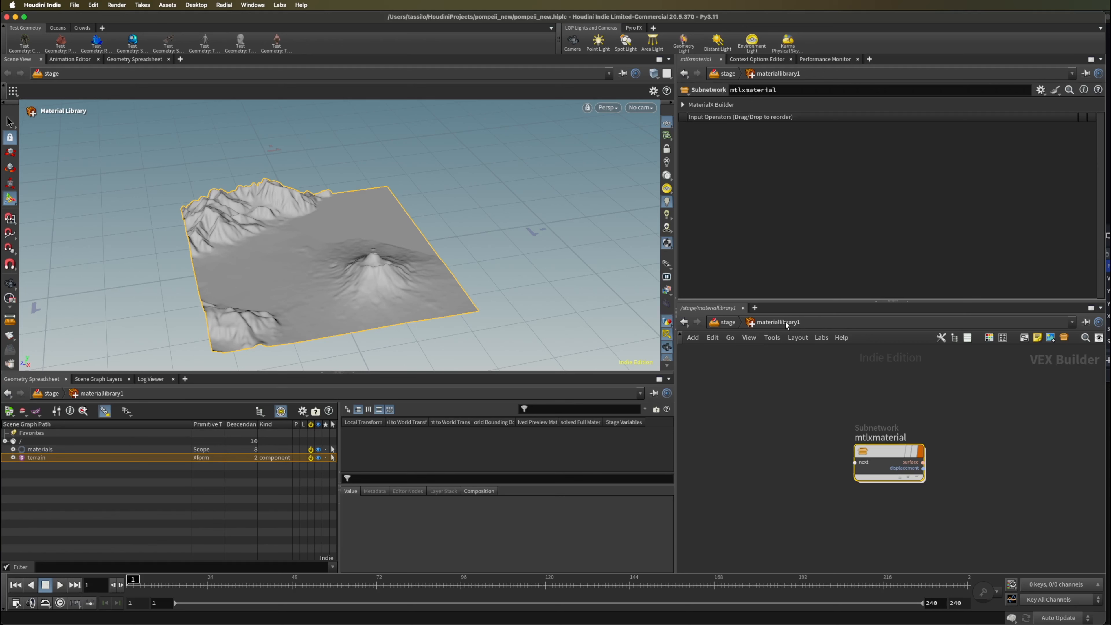
{"action": "left_click", "coordinate": [722, 322]}
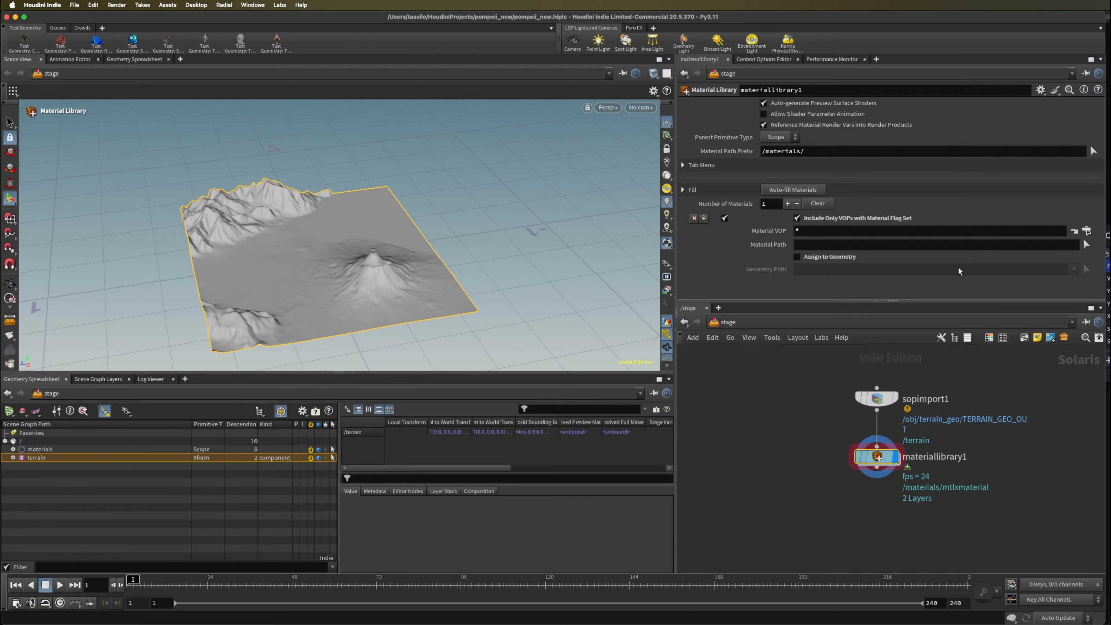
{"action": "left_click", "coordinate": [798, 256]}
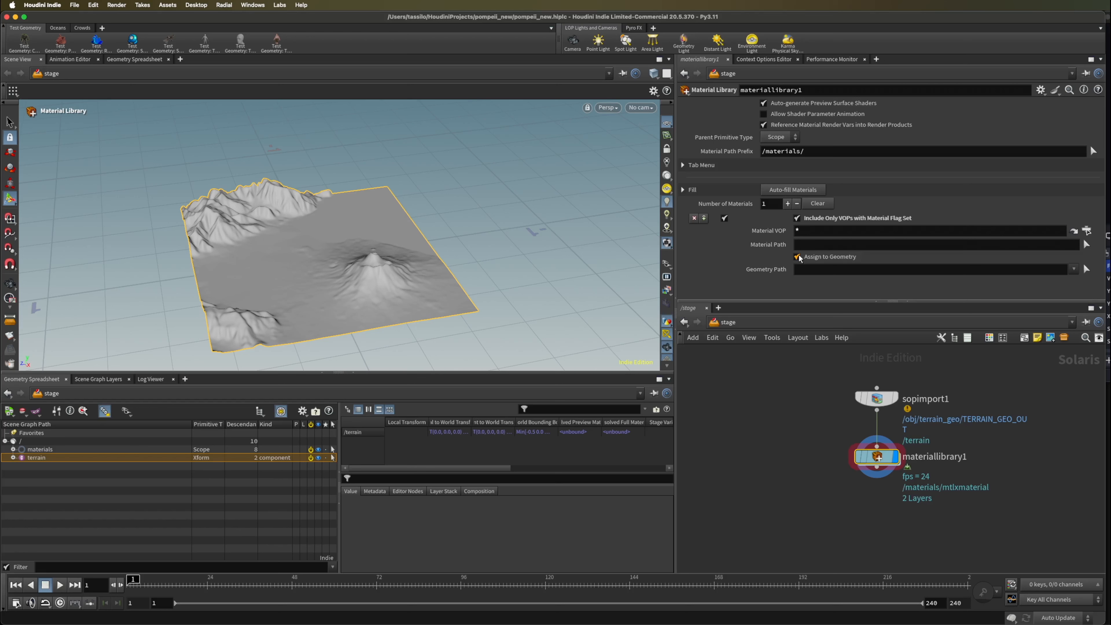
{"action": "left_click", "coordinate": [1072, 269]}
{"action": "left_click", "coordinate": [1050, 269]}
Set both the Material VOP and the Material Path of materiallibrary1 to mtlxmaterial
{"action": "left_click", "coordinate": [1087, 231]}
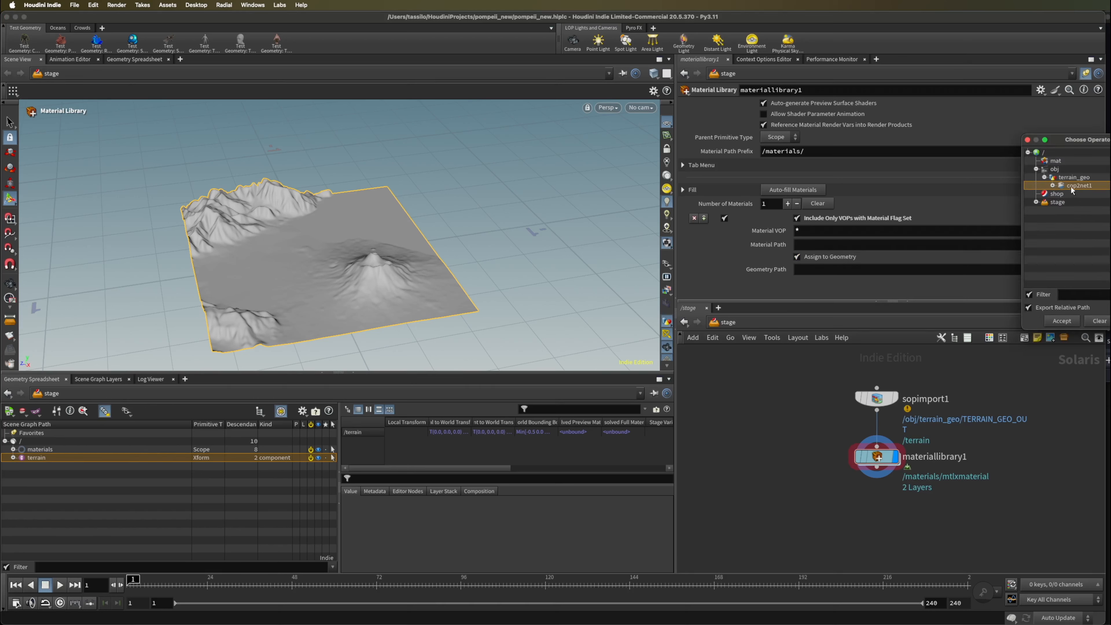
{"action": "left_click", "coordinate": [1061, 321]}
{"action": "left_click", "coordinate": [919, 244]}
{"action": "type", "text": "mtlxmaterial"}
Set the material library's geometry path to /terrain
{"action": "left_click", "coordinate": [919, 269]}
{"action": "type", "text": "/terrain"}
{"action": "key", "text": "Return"}
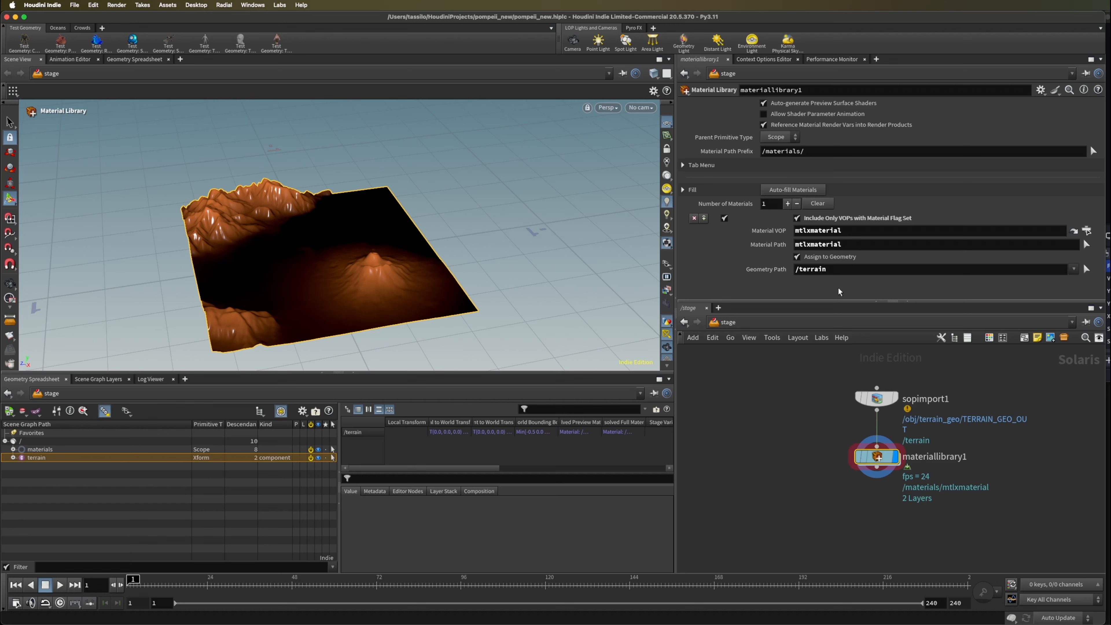
Try /terrain/materials as the material library's geometry path
{"action": "key", "text": "Escape"}
{"action": "left_click_drag", "start_coordinate": [494, 351], "coordinate": [473, 316]}
{"action": "key", "text": "Return"}
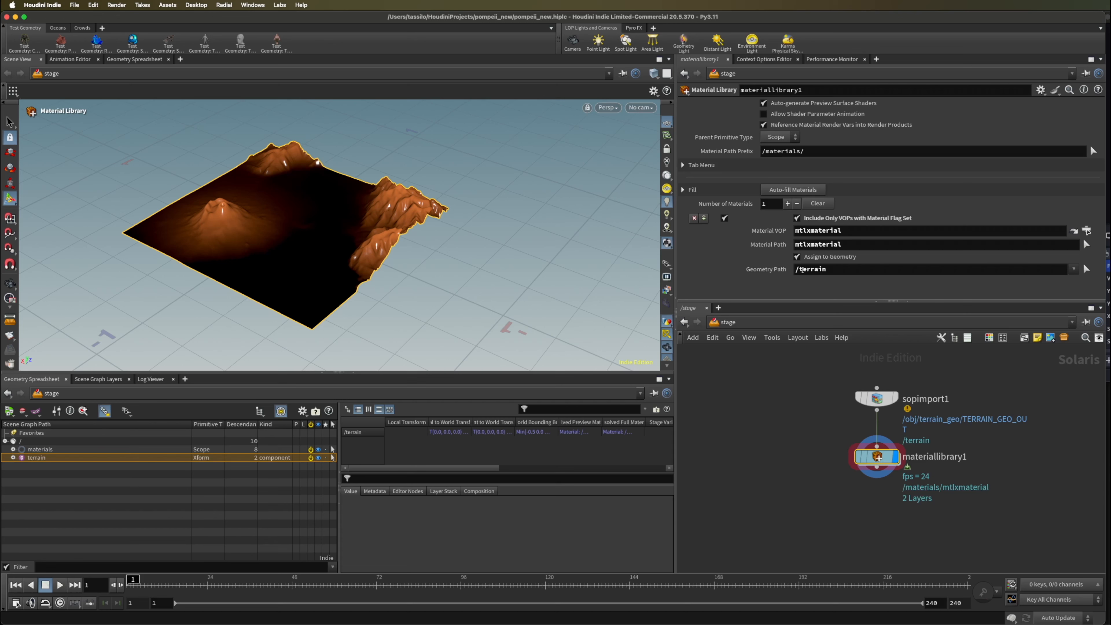
{"action": "left_click", "coordinate": [853, 268]}
{"action": "type", "text": "/materials"}
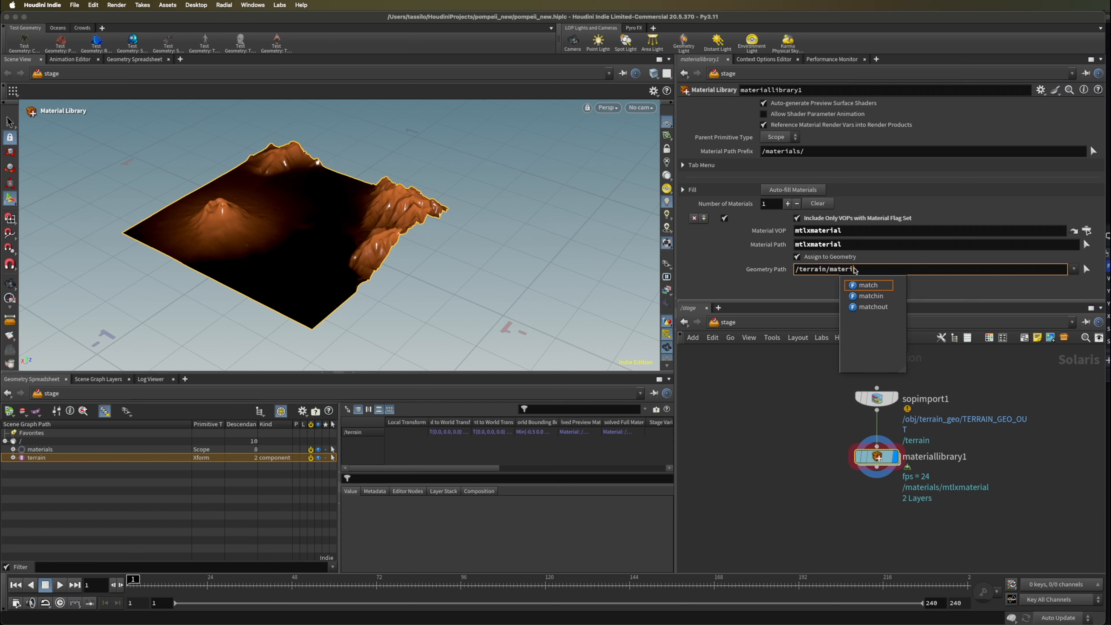
{"action": "key", "text": "Return"}
Restore the material library's geometry path to /terrain by removing the /materials part
{"action": "triple_click", "coordinate": [854, 268]}
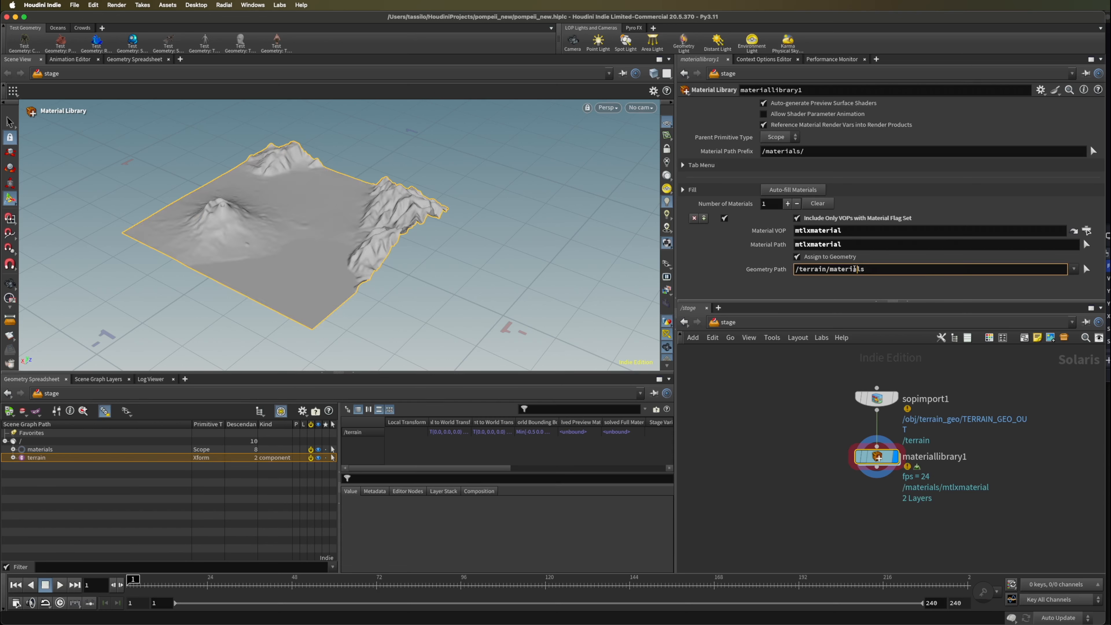
{"action": "key", "text": "End"}
{"action": "key", "text": "BackSpace"}
{"action": "key", "text": "BackSpace"}
{"action": "key", "text": "BackSpace"}
{"action": "key", "text": "BackSpace"}
{"action": "key", "text": "BackSpace"}
{"action": "key", "text": "BackSpace"}
{"action": "key", "text": "BackSpace"}
{"action": "key", "text": "BackSpace"}
{"action": "key", "text": "BackSpace"}
{"action": "key", "text": "Return"}
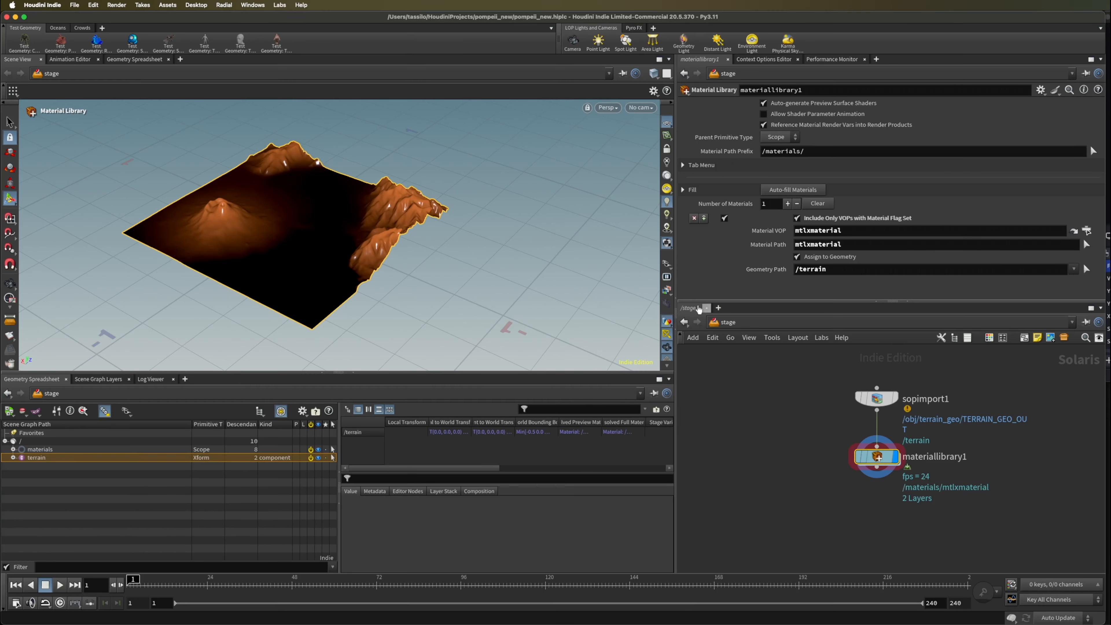